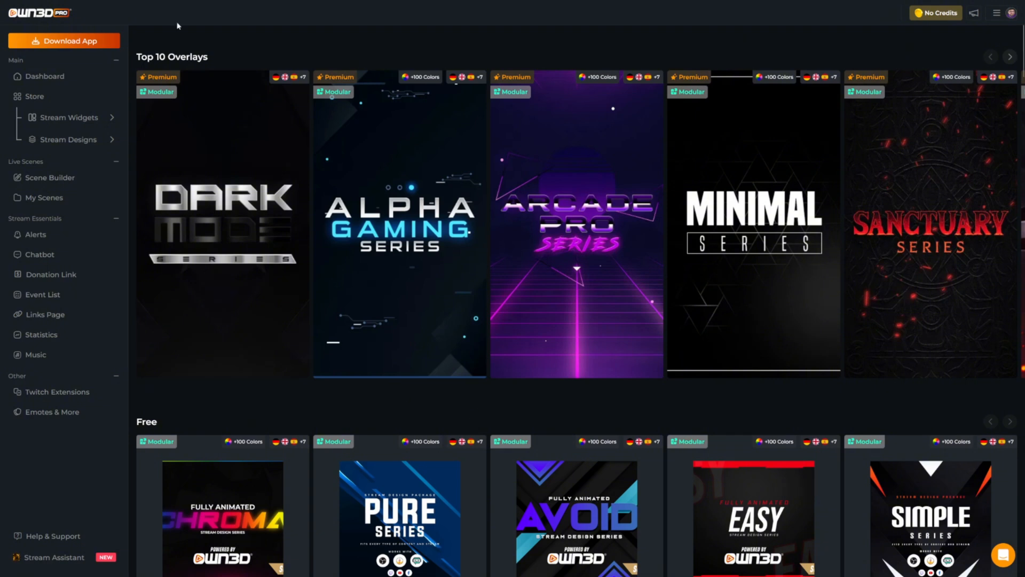
Open the Pure series from the store's Free Overlays list
{"action": "left_click", "coordinate": [71, 78]}
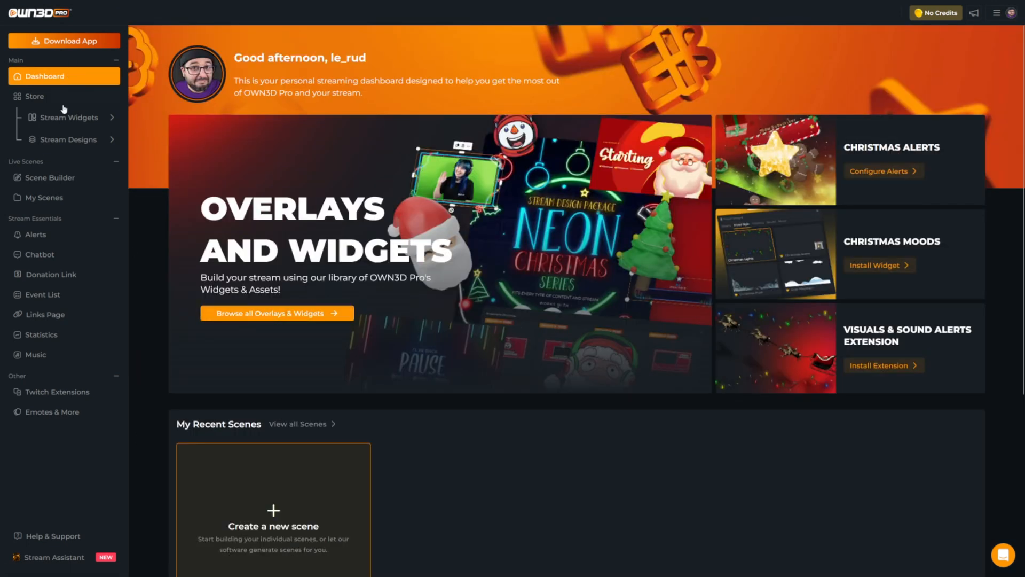
{"action": "left_click", "coordinate": [101, 141]}
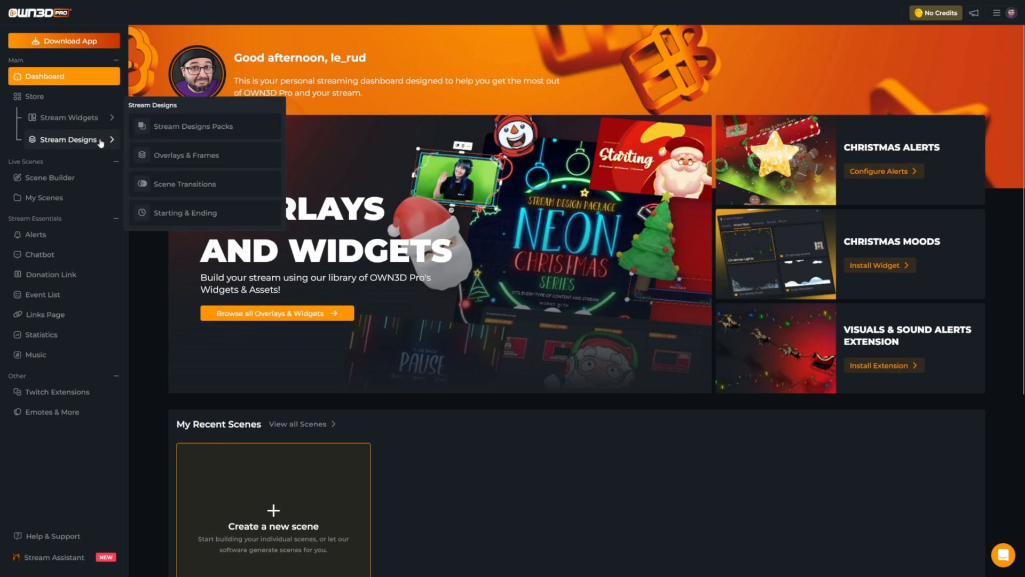
{"action": "left_click", "coordinate": [234, 156]}
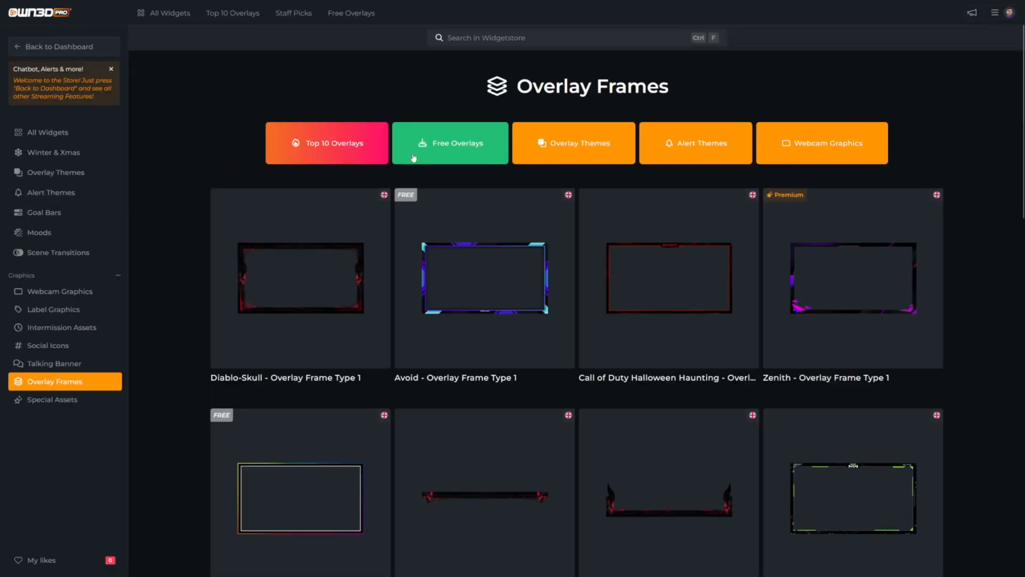
{"action": "left_click", "coordinate": [460, 150]}
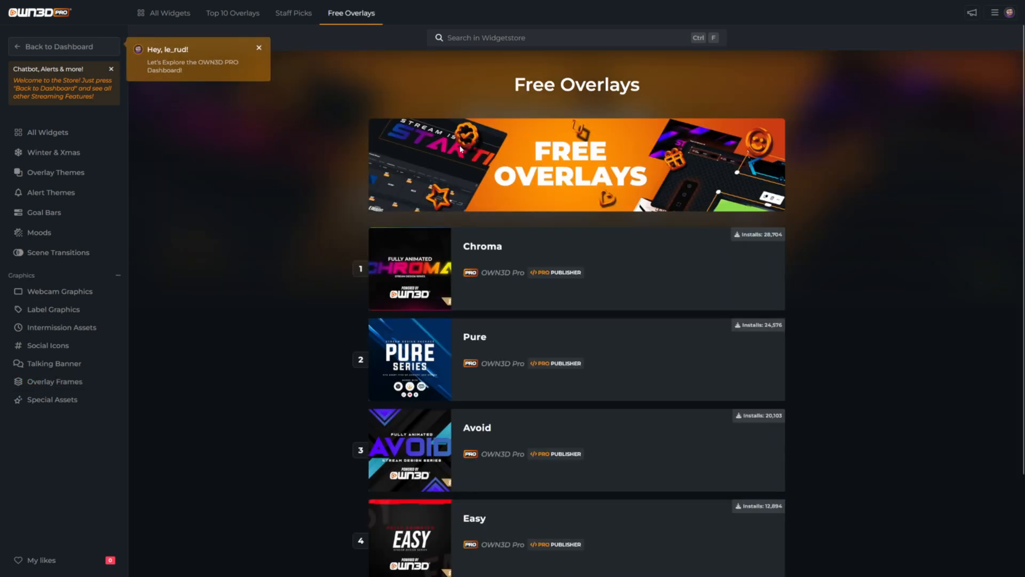
{"action": "scroll", "coordinate": [306, 203], "scroll_direction": "down", "scroll_amount": 2}
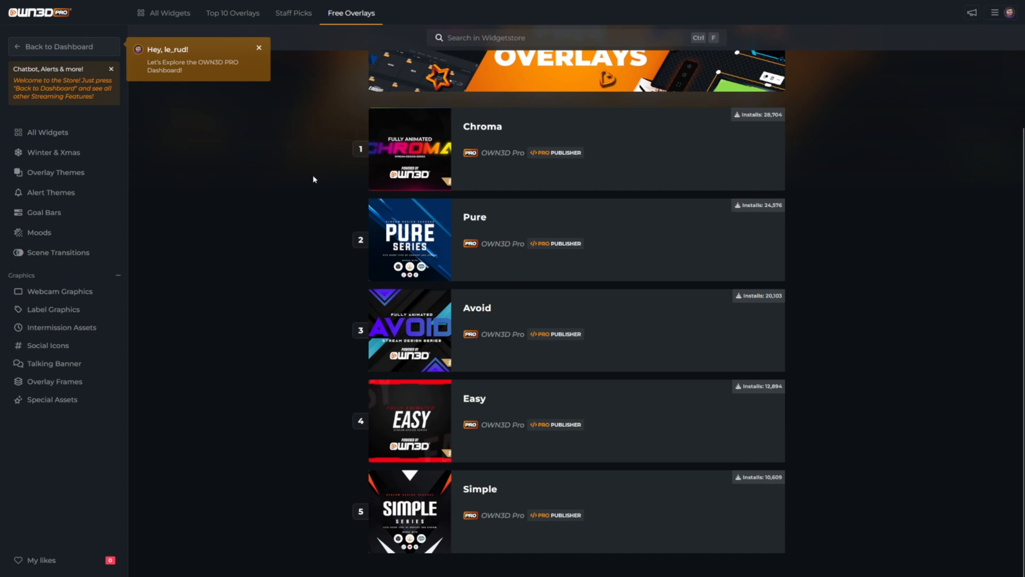
{"action": "left_click", "coordinate": [471, 220]}
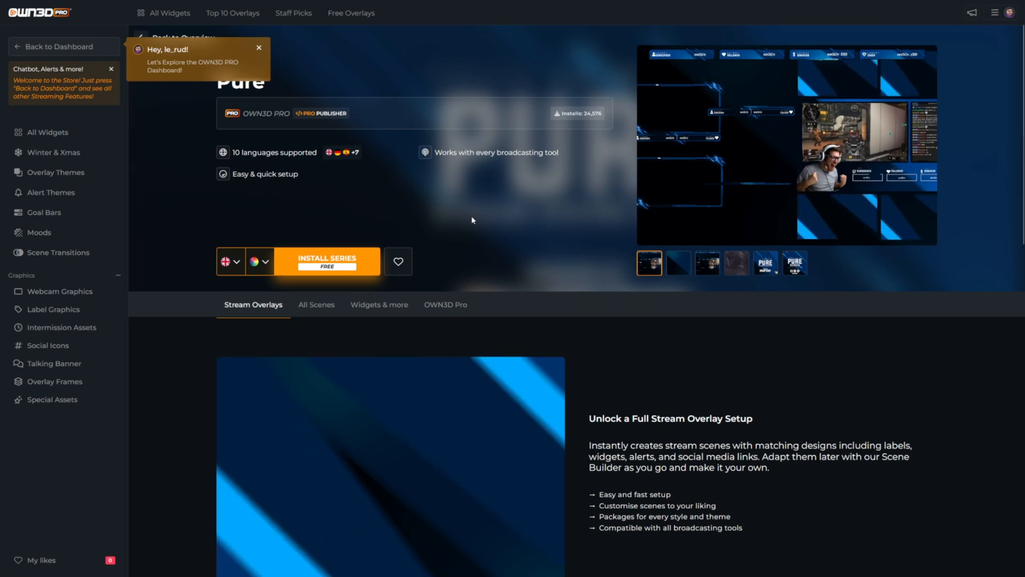
Install the free Pure series with French as its language and Twitch as the platform
{"action": "left_click", "coordinate": [235, 262]}
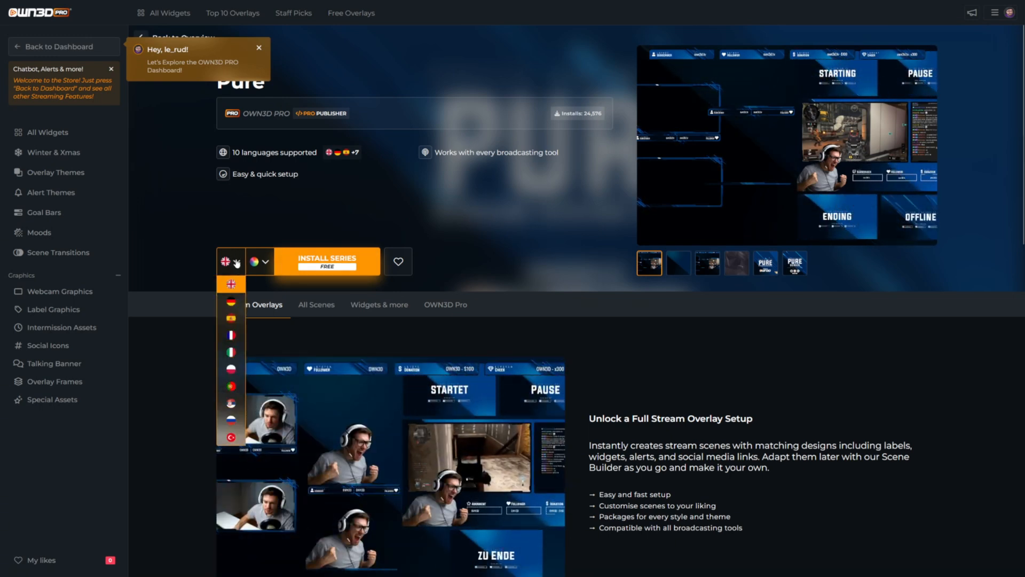
{"action": "left_click", "coordinate": [231, 335]}
{"action": "left_click", "coordinate": [262, 263]}
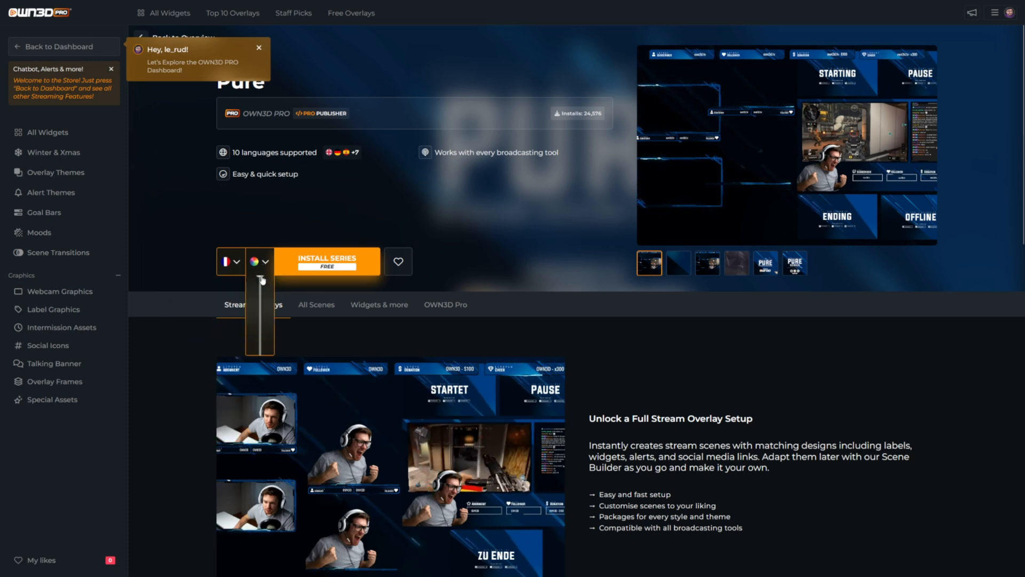
{"action": "mouse_move", "coordinate": [260, 276]}
{"action": "left_mouse_down"}
{"action": "mouse_move", "coordinate": [264, 333]}
{"action": "mouse_move", "coordinate": [261, 276]}
{"action": "left_mouse_up"}
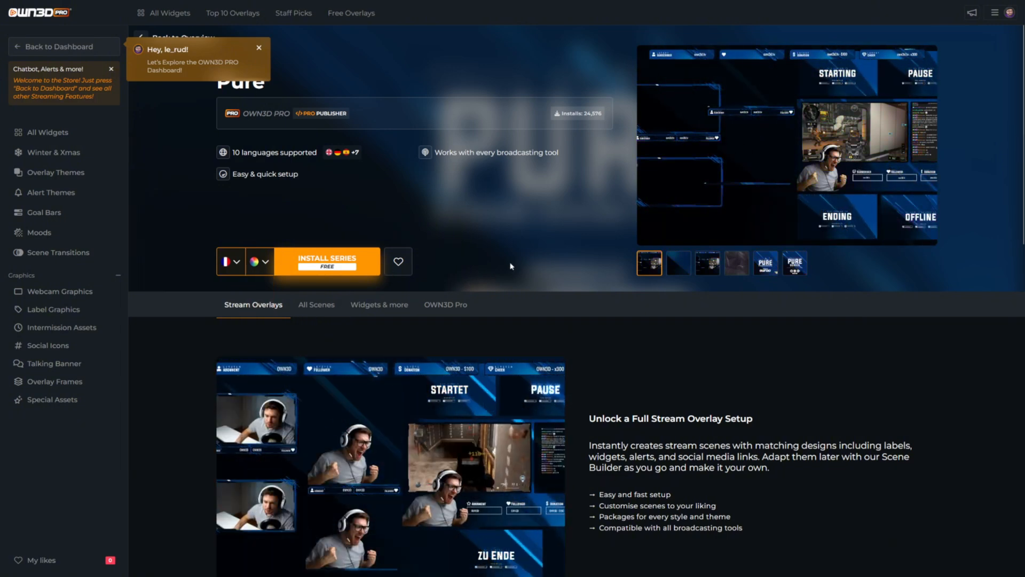
{"action": "left_click", "coordinate": [326, 265]}
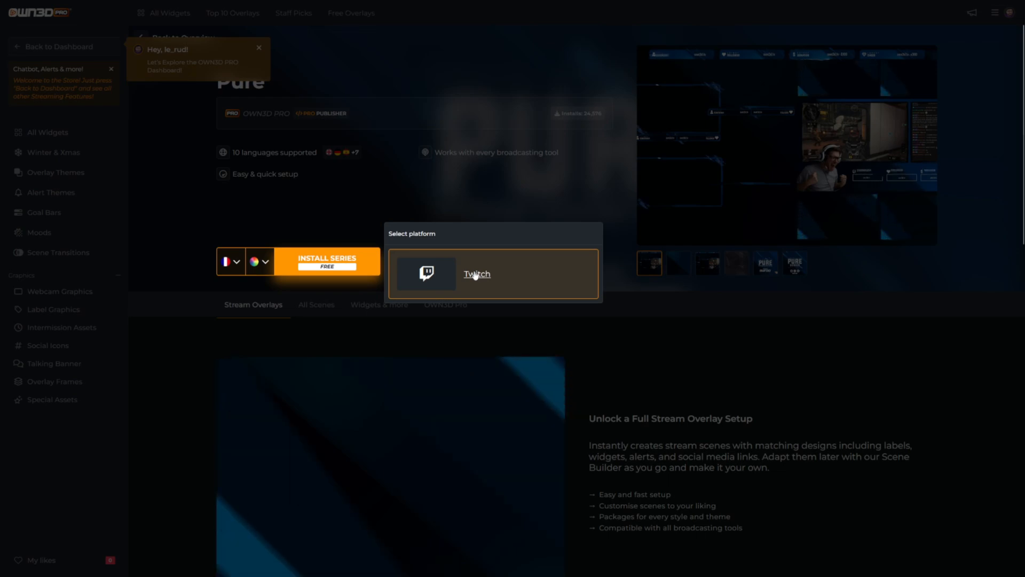
{"action": "left_click", "coordinate": [495, 274]}
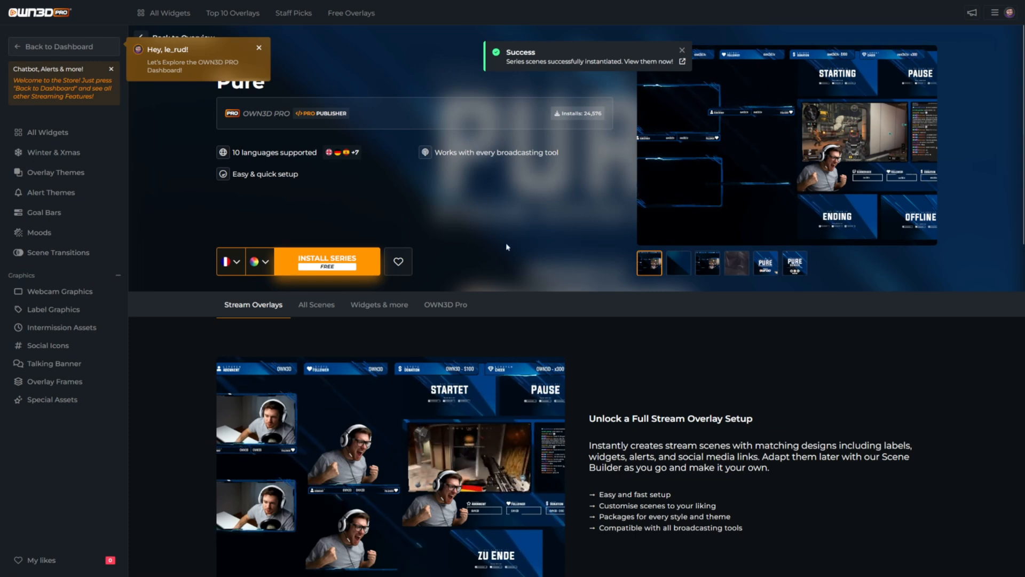
Look through the newly generated Pure scenes and download their OBS scene setup file
{"action": "left_click", "coordinate": [566, 64]}
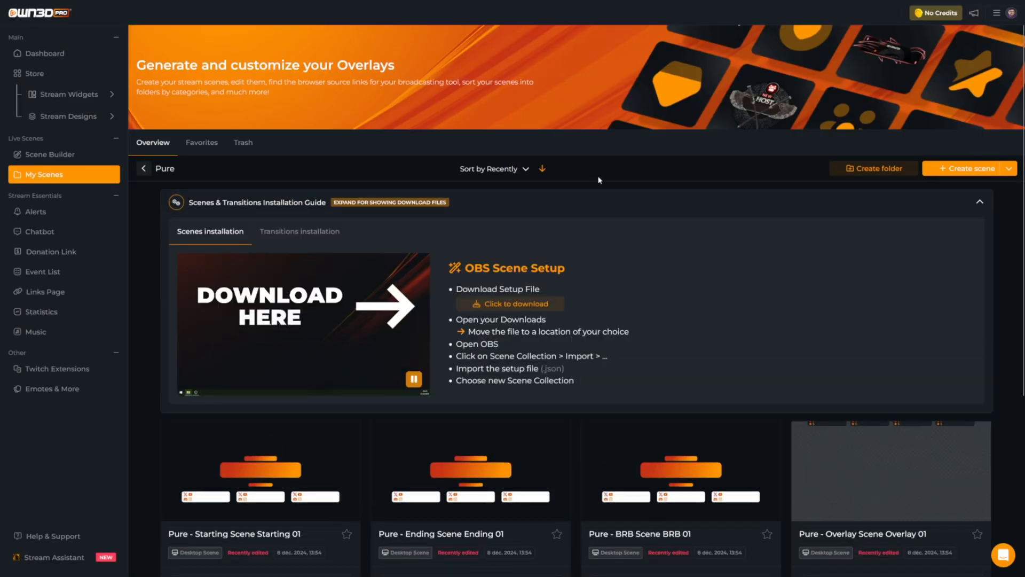
{"action": "scroll", "coordinate": [601, 181], "scroll_direction": "down", "scroll_amount": 2}
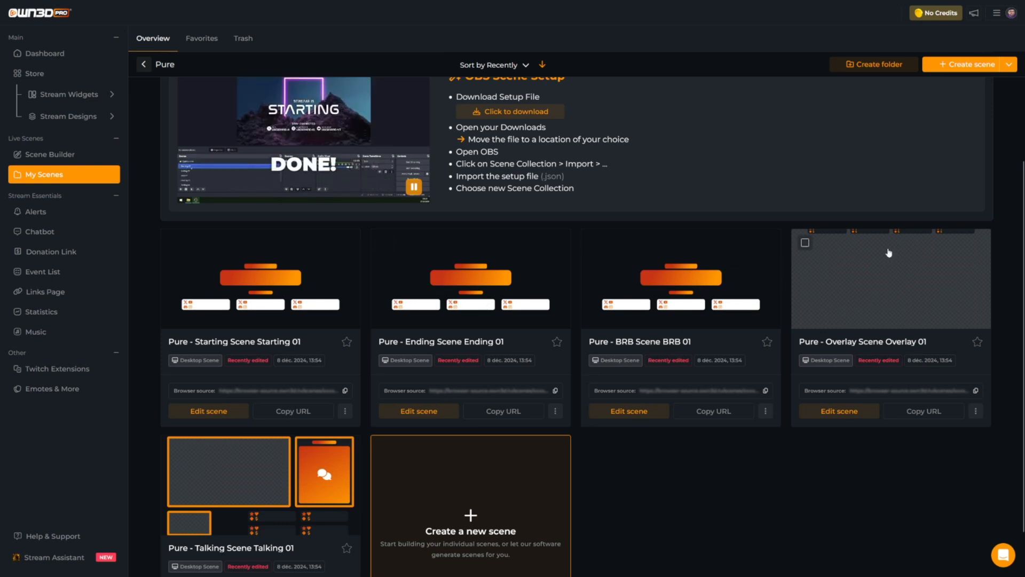
{"action": "scroll", "coordinate": [584, 451], "scroll_direction": "down", "scroll_amount": 1}
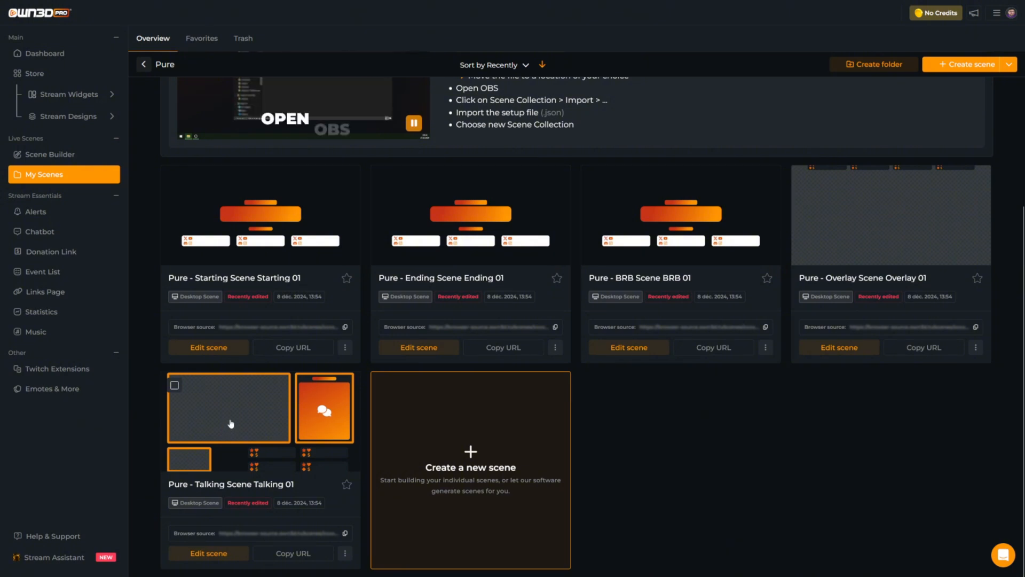
{"action": "scroll", "coordinate": [643, 427], "scroll_direction": "up", "scroll_amount": 3}
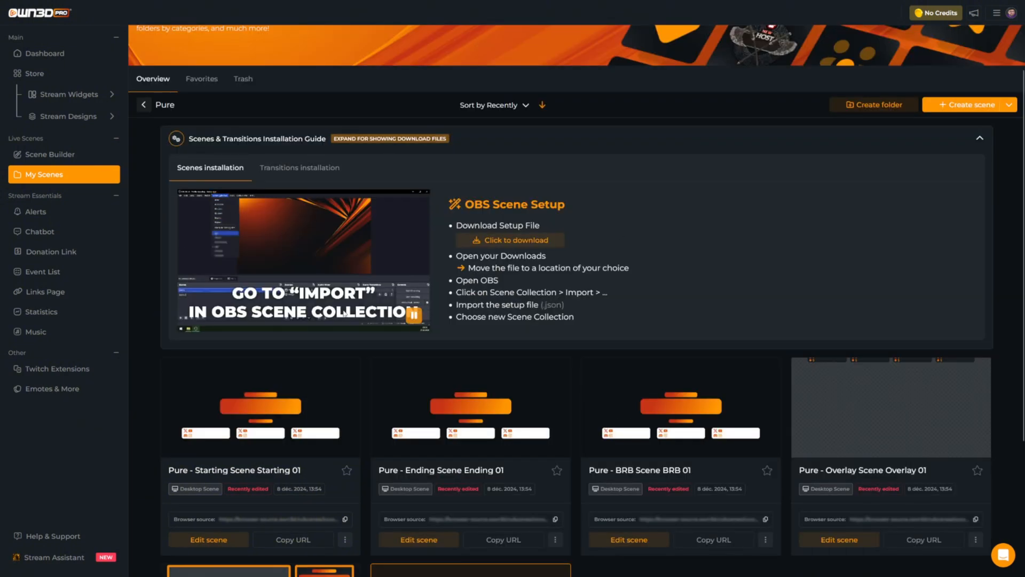
{"action": "left_click", "coordinate": [980, 138]}
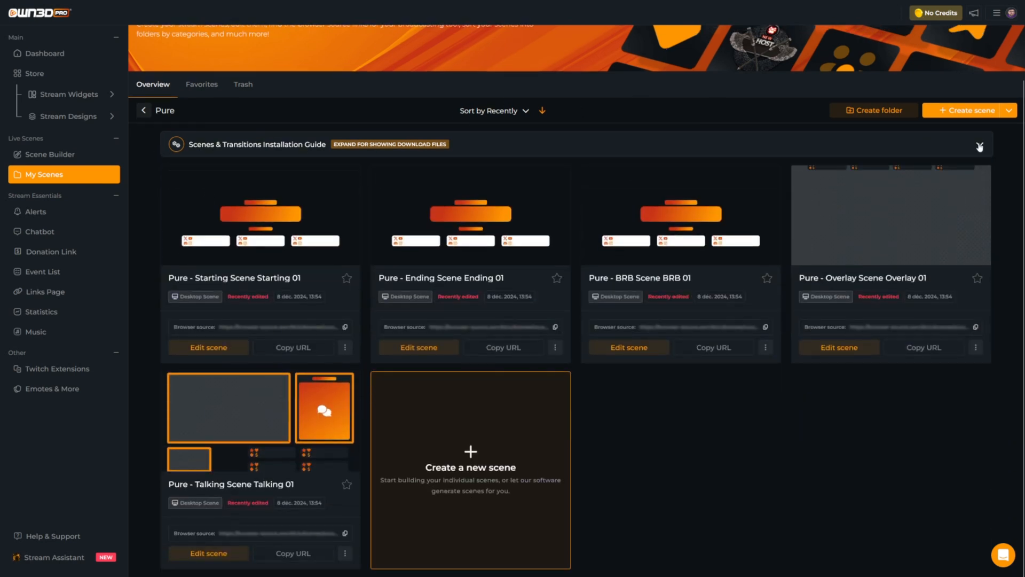
{"action": "left_click", "coordinate": [980, 145]}
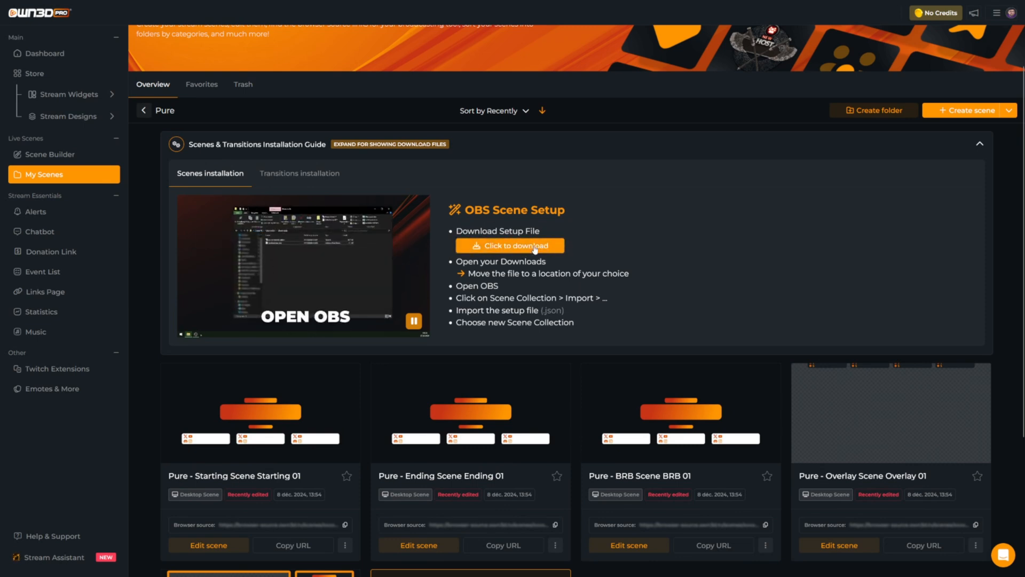
{"action": "left_click", "coordinate": [534, 246]}
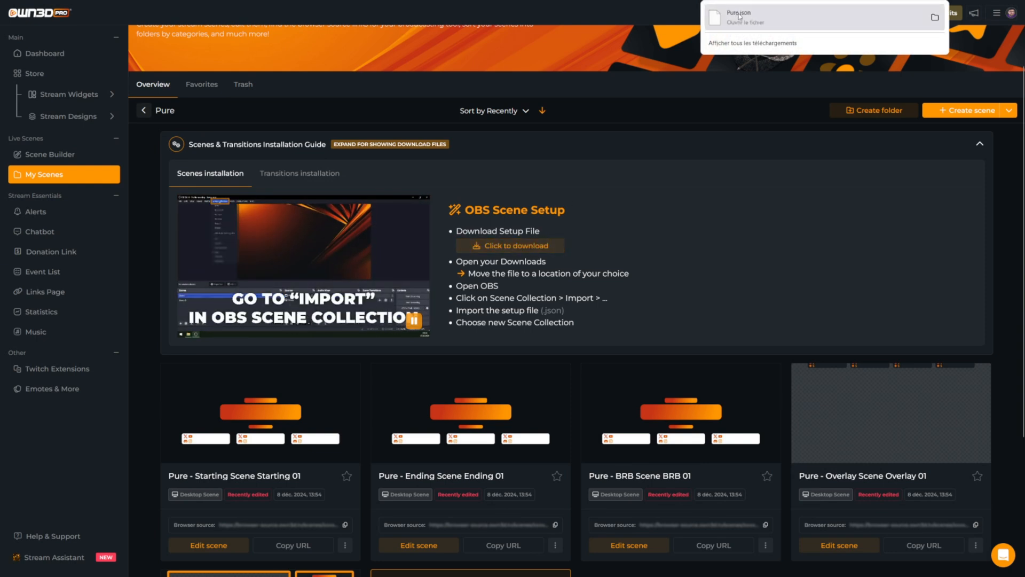
Download the Pure transition file and check the guide's transition point instruction
{"action": "left_click", "coordinate": [319, 176]}
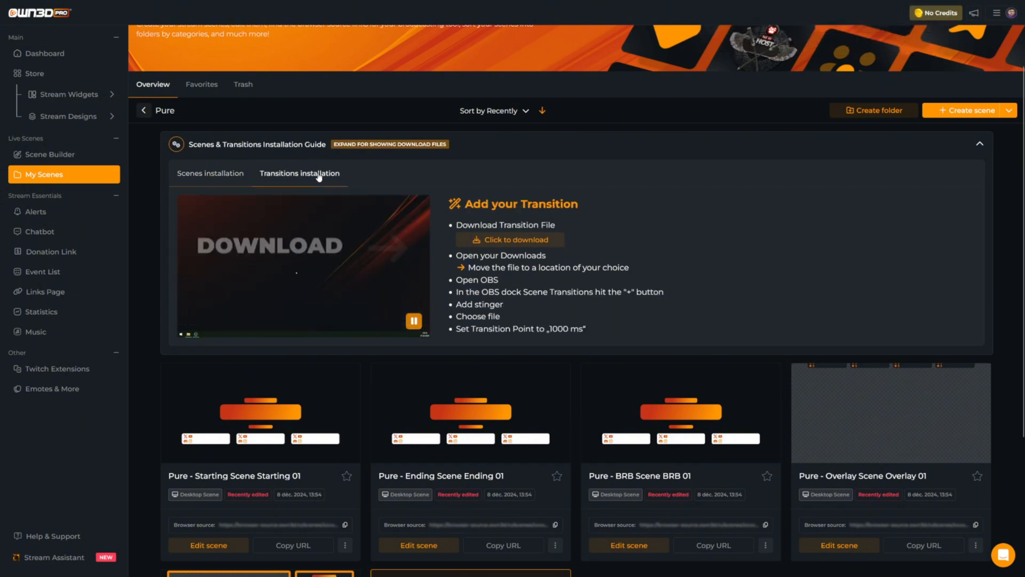
{"action": "left_click", "coordinate": [533, 241]}
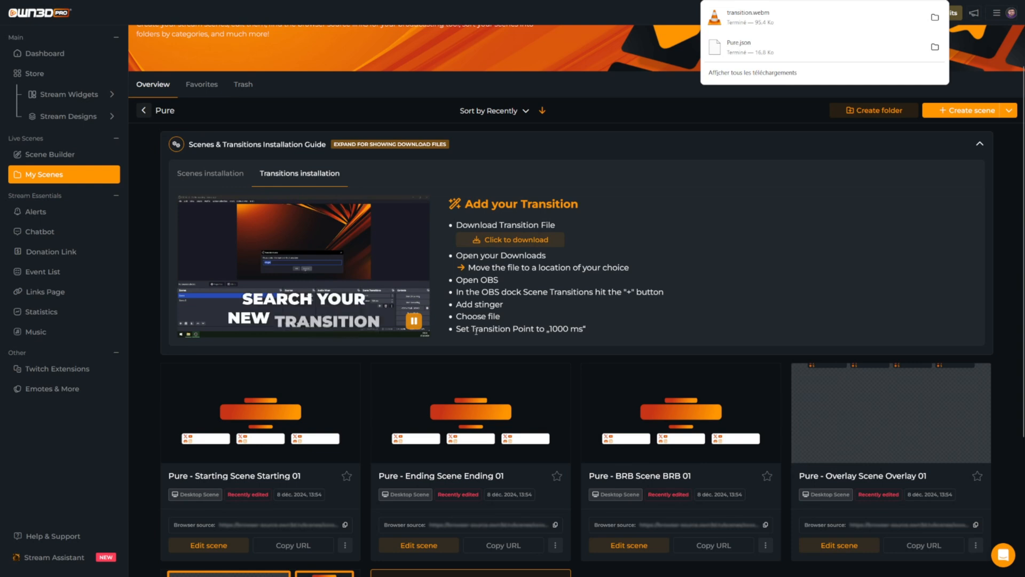
{"action": "left_click_drag", "start_coordinate": [583, 329], "coordinate": [549, 330]}
{"action": "left_click", "coordinate": [583, 329]}
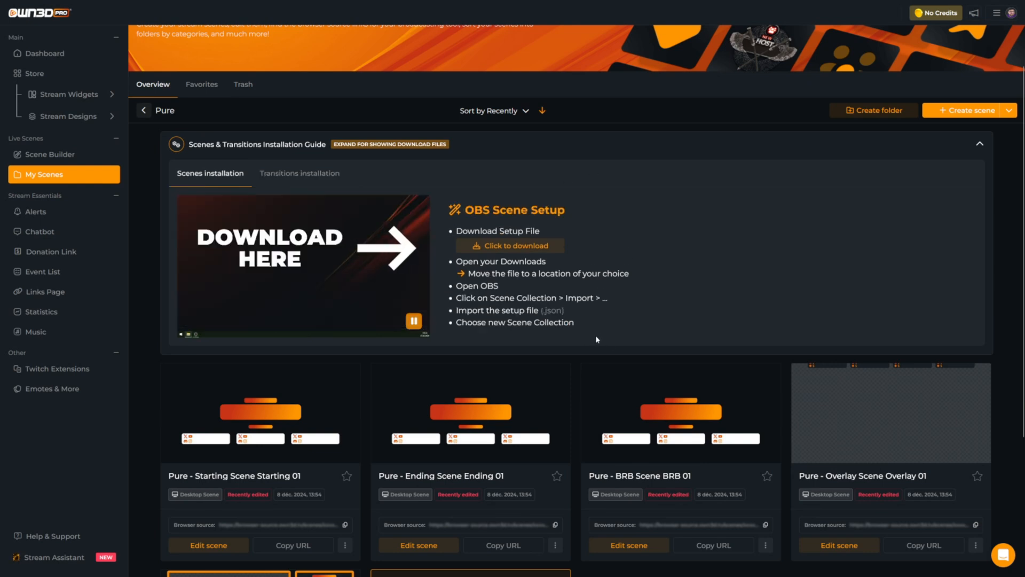
Switch to OBS Studio, import Pure.json from Downloads as a scene collection and make Pure the active collection
{"action": "key", "text": "super"}
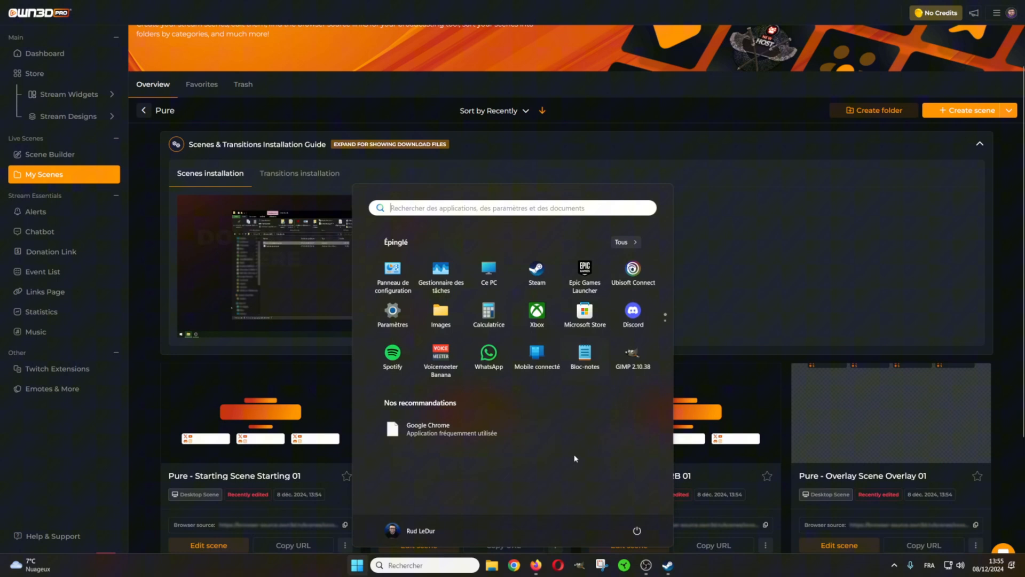
{"action": "left_click", "coordinate": [646, 565]}
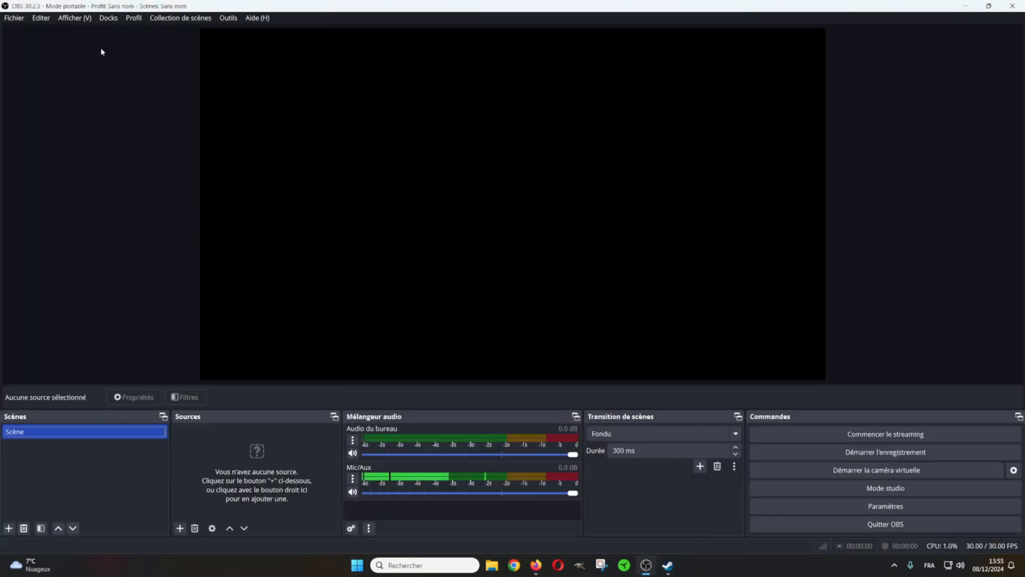
{"action": "left_click", "coordinate": [173, 21]}
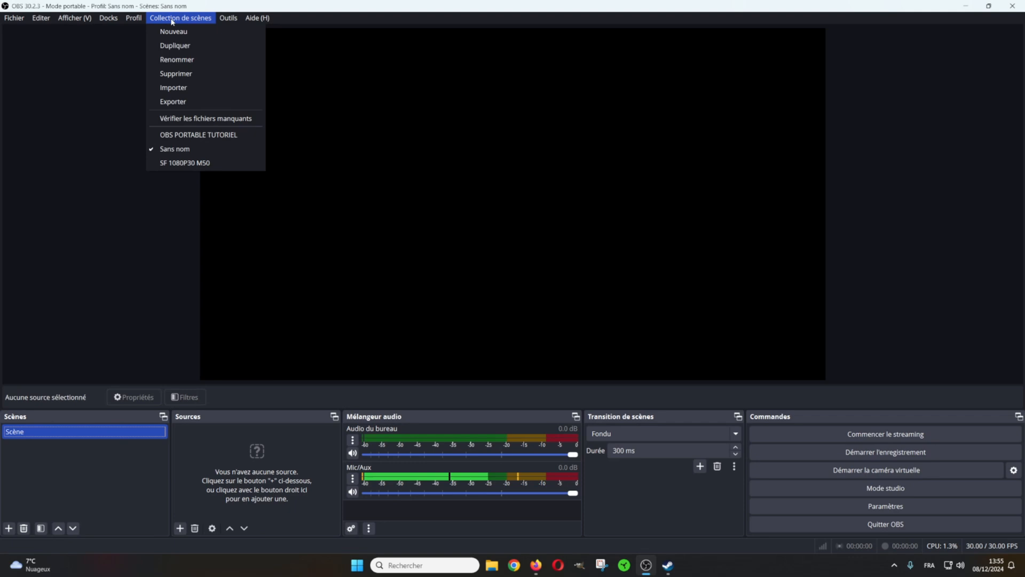
{"action": "left_click", "coordinate": [175, 87]}
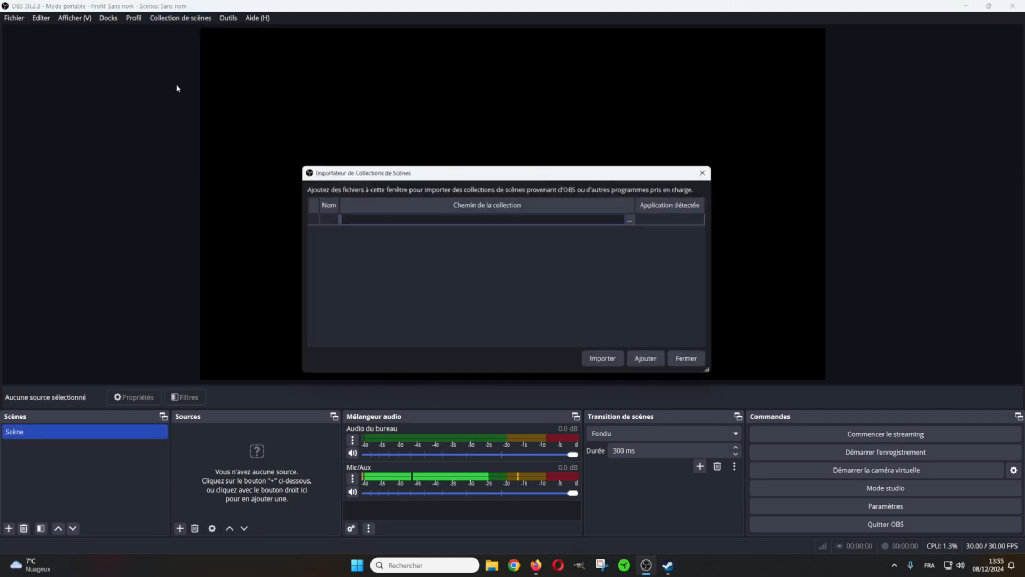
{"action": "left_click", "coordinate": [636, 221]}
{"action": "scroll", "coordinate": [347, 277], "scroll_direction": "up", "scroll_amount": 5}
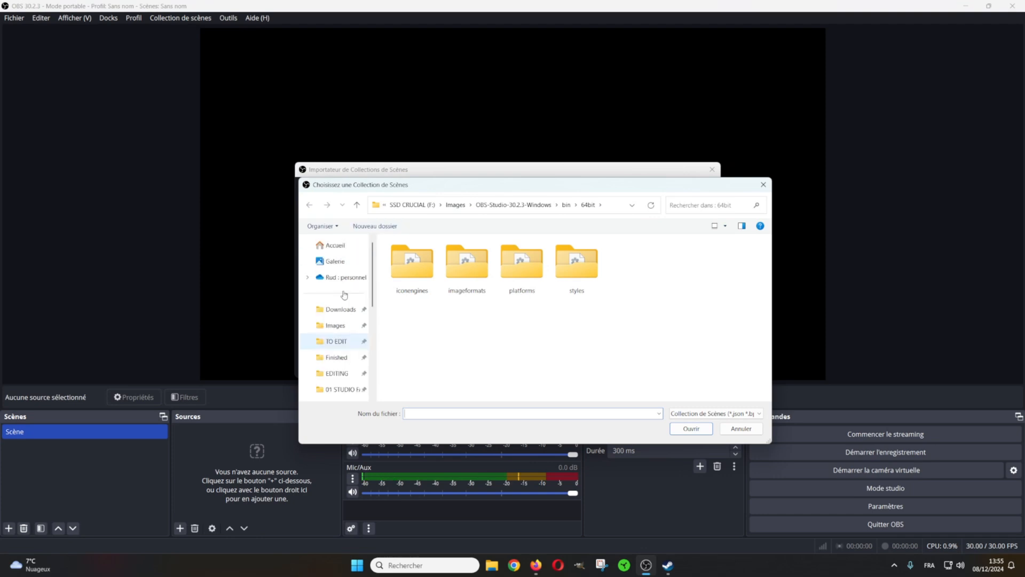
{"action": "left_click", "coordinate": [340, 310]}
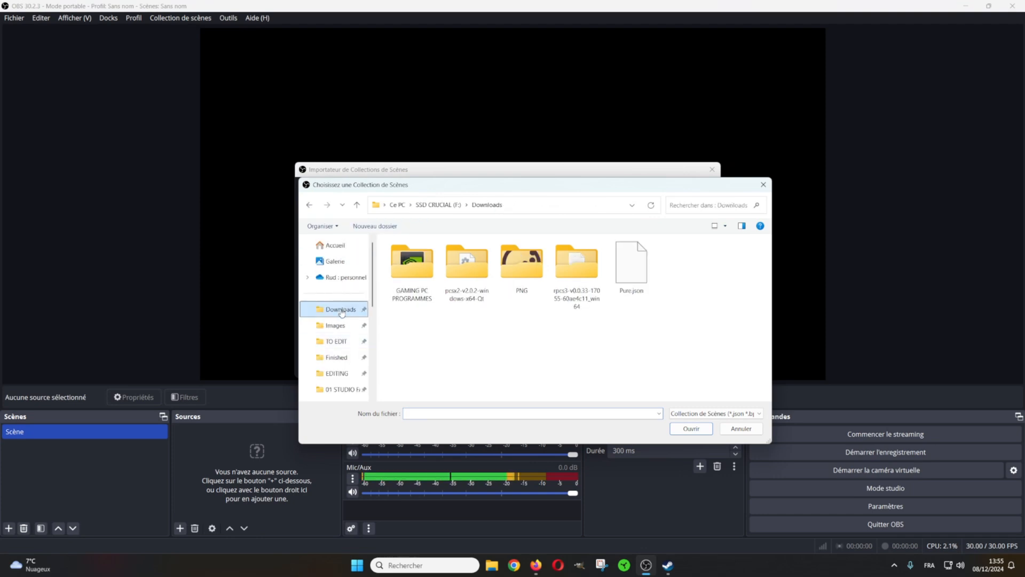
{"action": "double_click", "coordinate": [629, 273]}
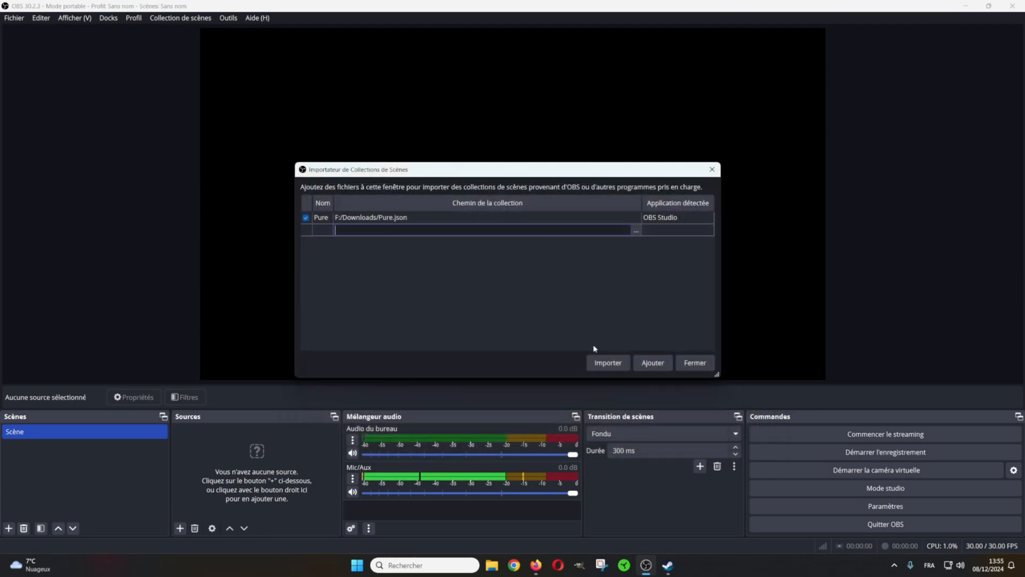
{"action": "left_click", "coordinate": [608, 364]}
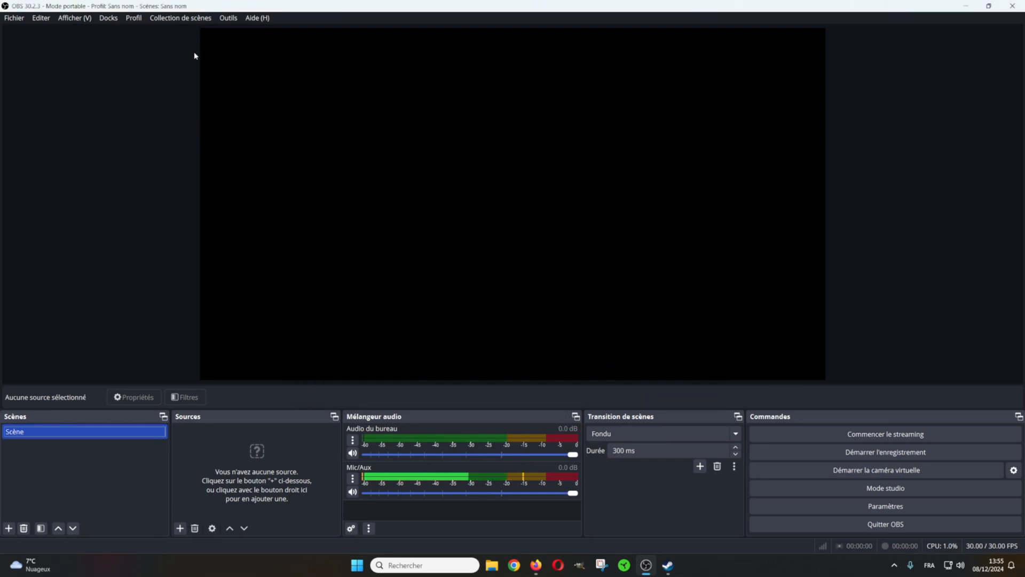
{"action": "left_click", "coordinate": [160, 18]}
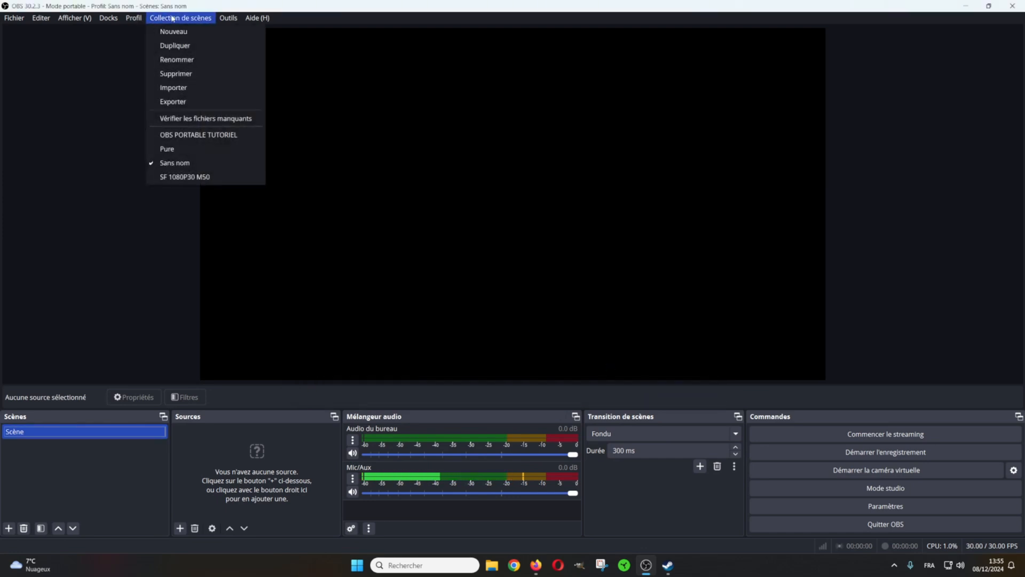
{"action": "left_click", "coordinate": [172, 150]}
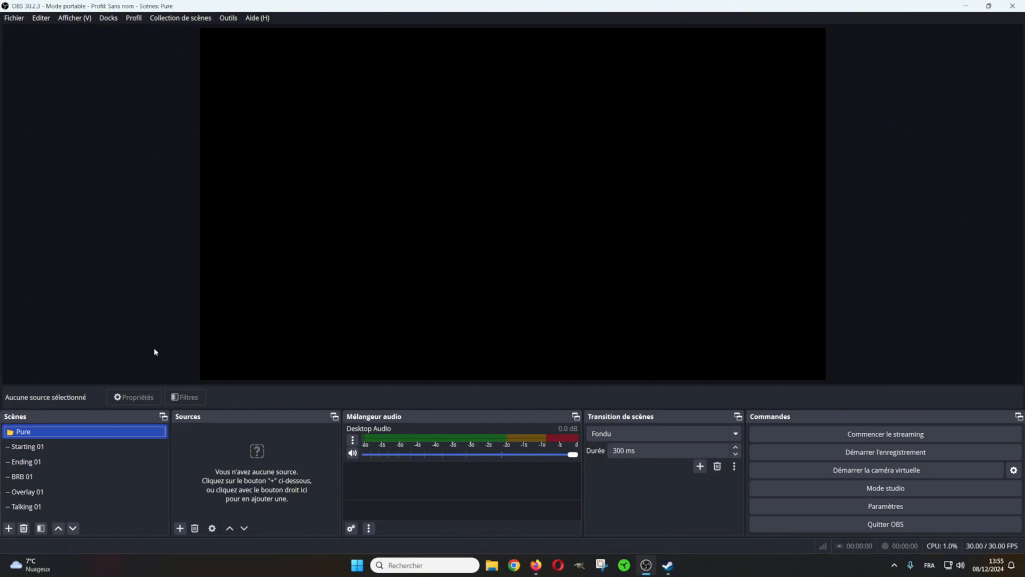
Display the Starting 01 scene and examine its foreground and background browser sources
{"action": "left_click", "coordinate": [34, 449]}
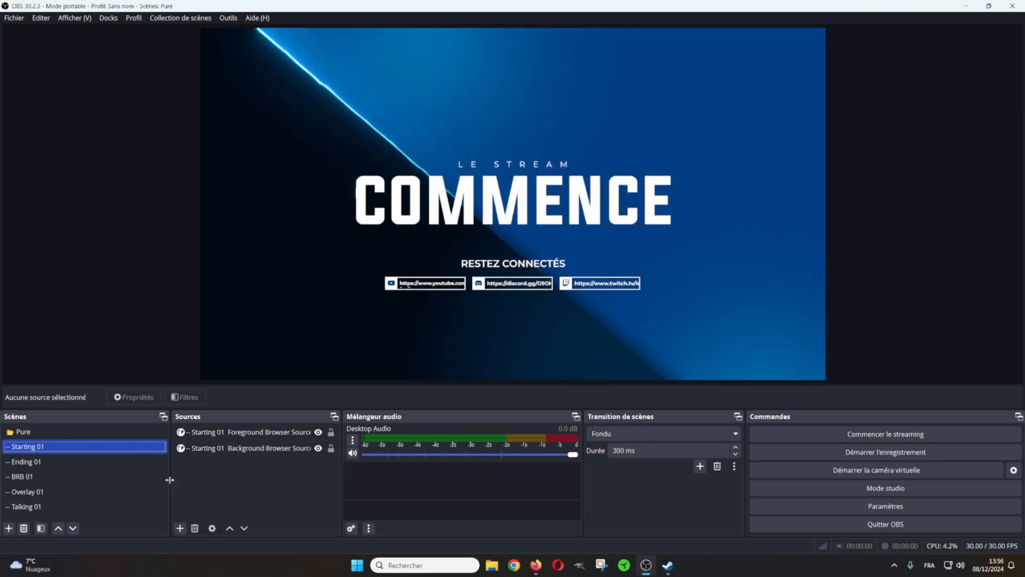
{"action": "left_click", "coordinate": [240, 454]}
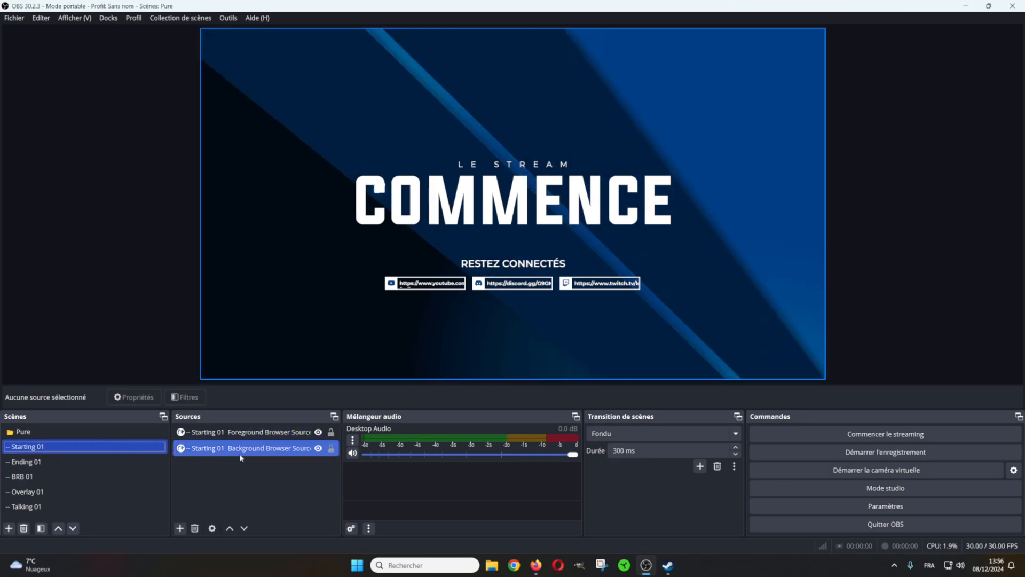
{"action": "left_click", "coordinate": [222, 434]}
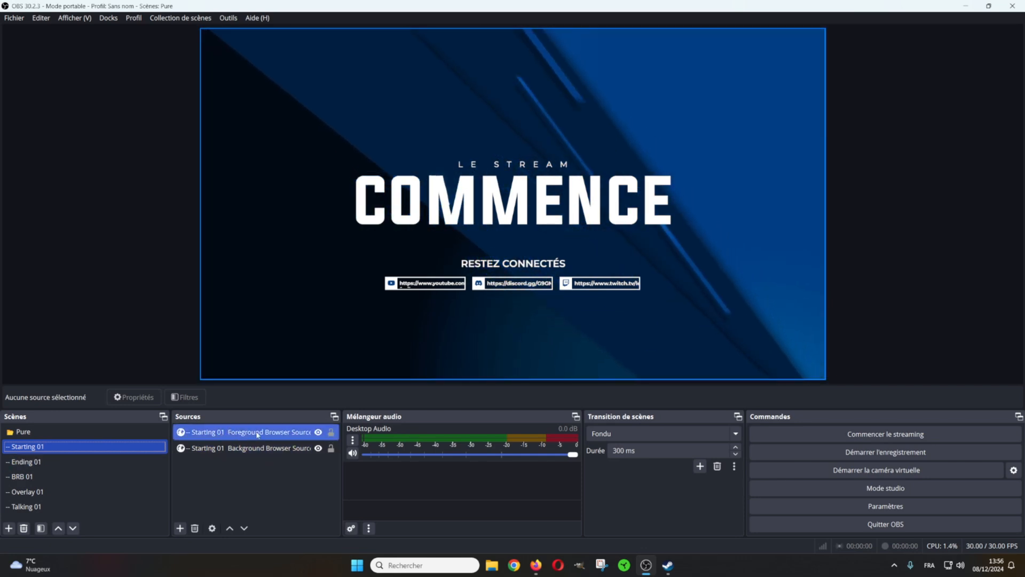
{"action": "left_click", "coordinate": [82, 448]}
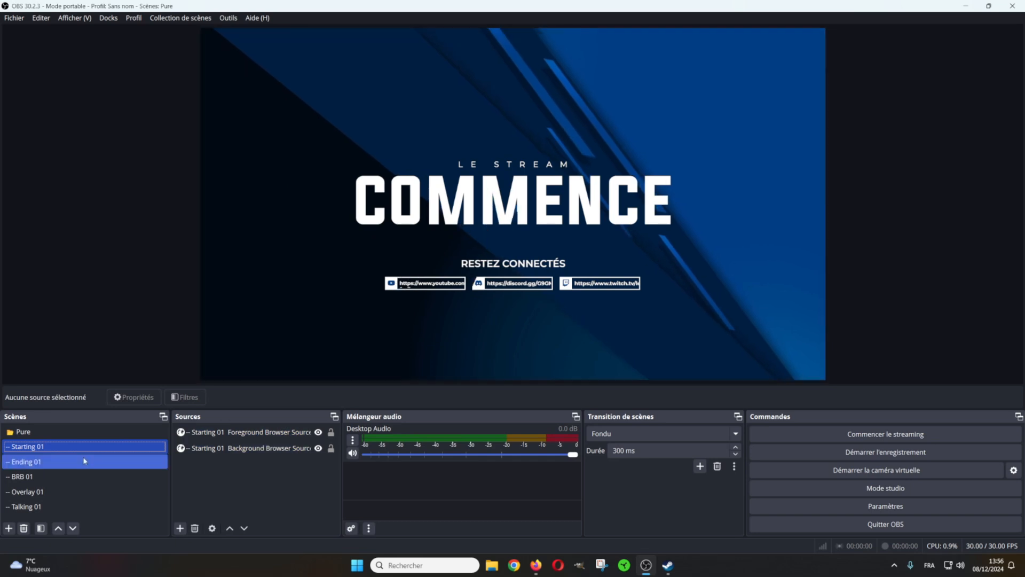
Look through the Ending 01, BRB 01, Overlay 01 and Talking 01 scenes, finishing on Starting 01
{"action": "left_click", "coordinate": [40, 463]}
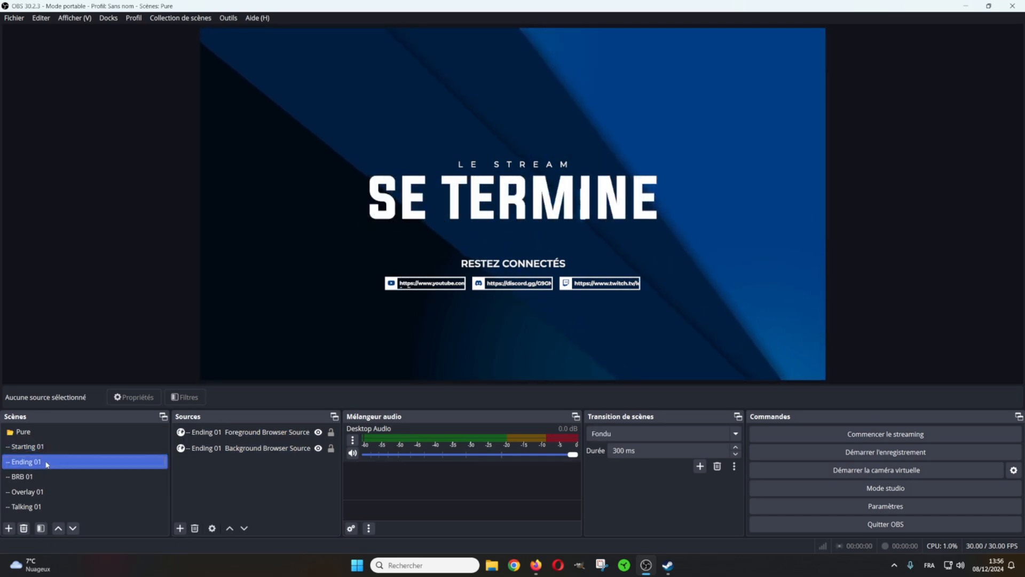
{"action": "left_click", "coordinate": [39, 478]}
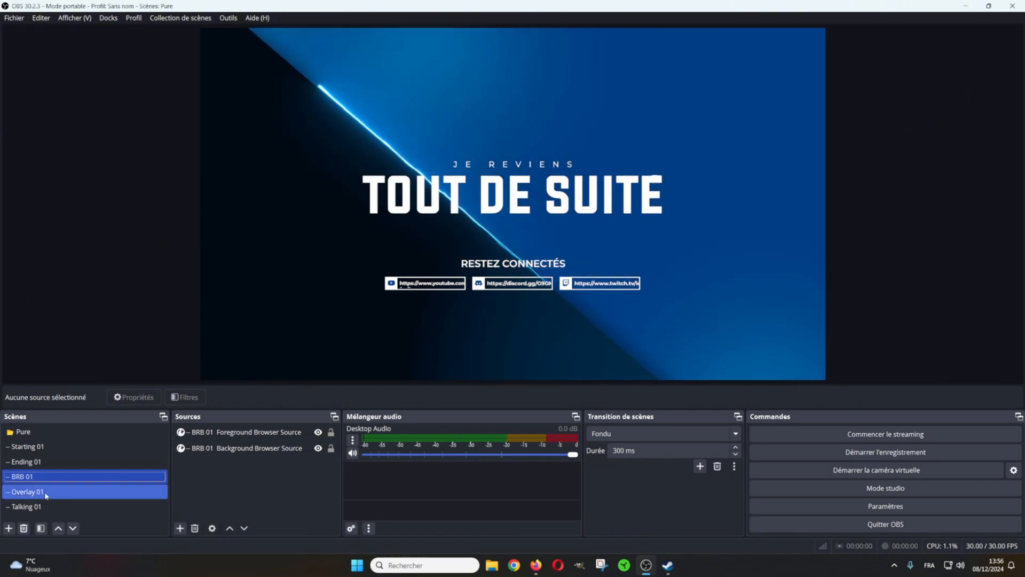
{"action": "left_click", "coordinate": [40, 493]}
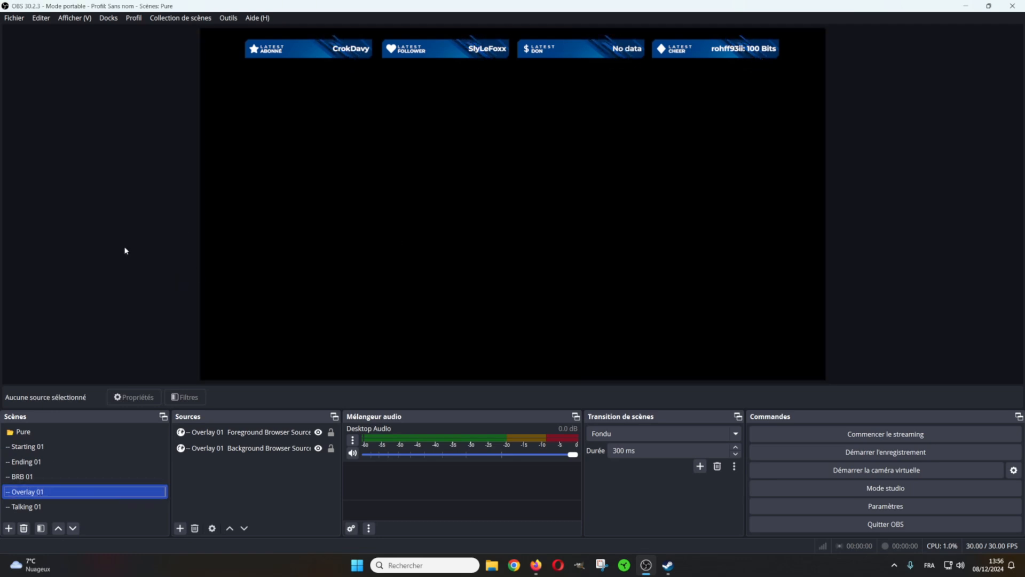
{"action": "left_click", "coordinate": [41, 510]}
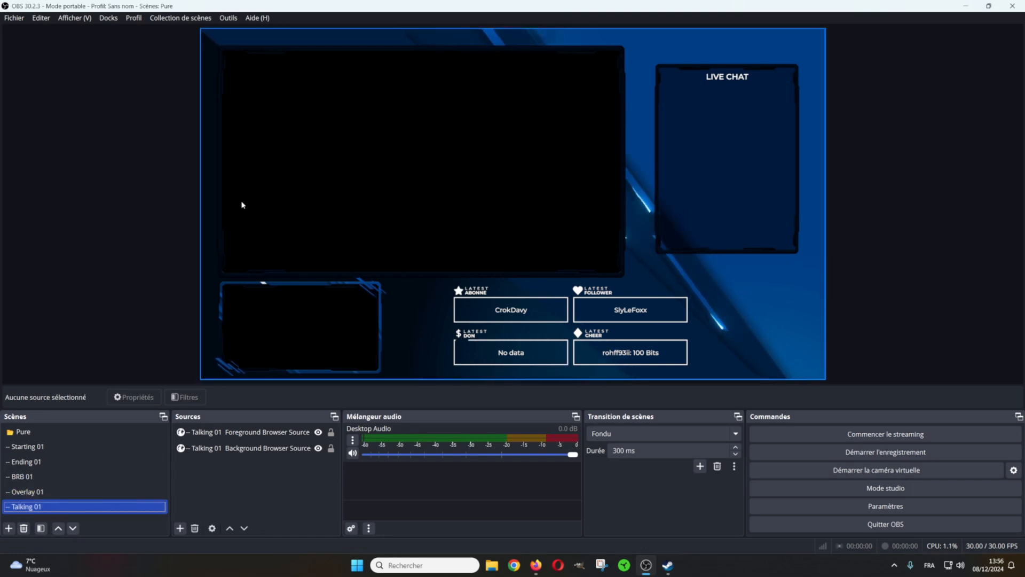
{"action": "left_click", "coordinate": [47, 448]}
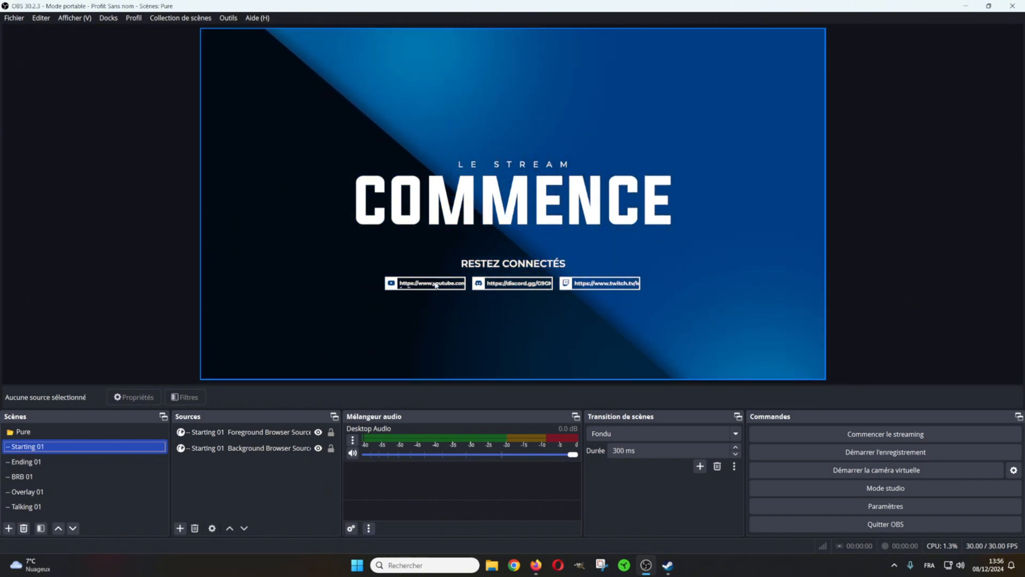
{"action": "left_click", "coordinate": [537, 567]}
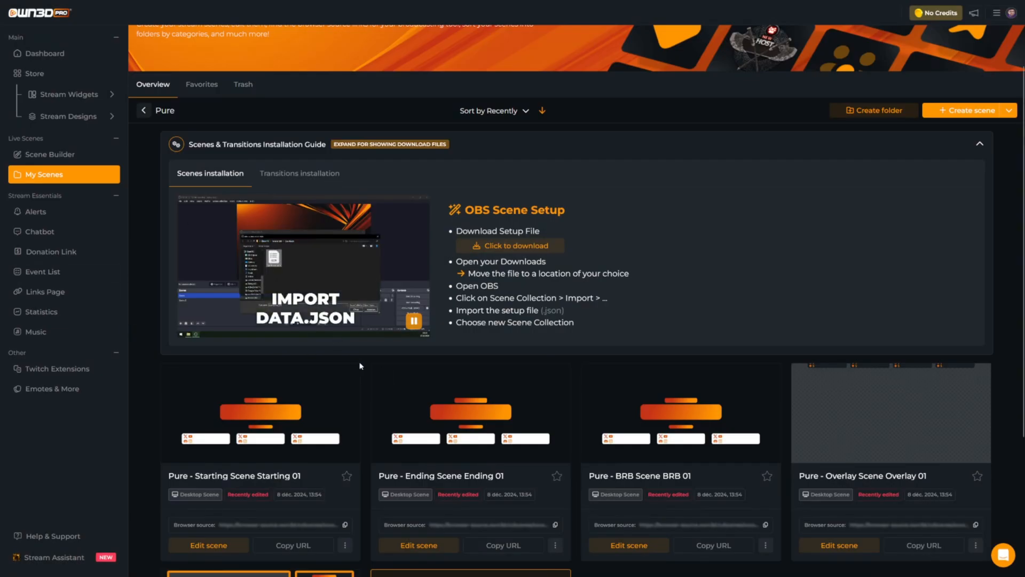
{"action": "scroll", "coordinate": [360, 366], "scroll_direction": "down", "scroll_amount": 3}
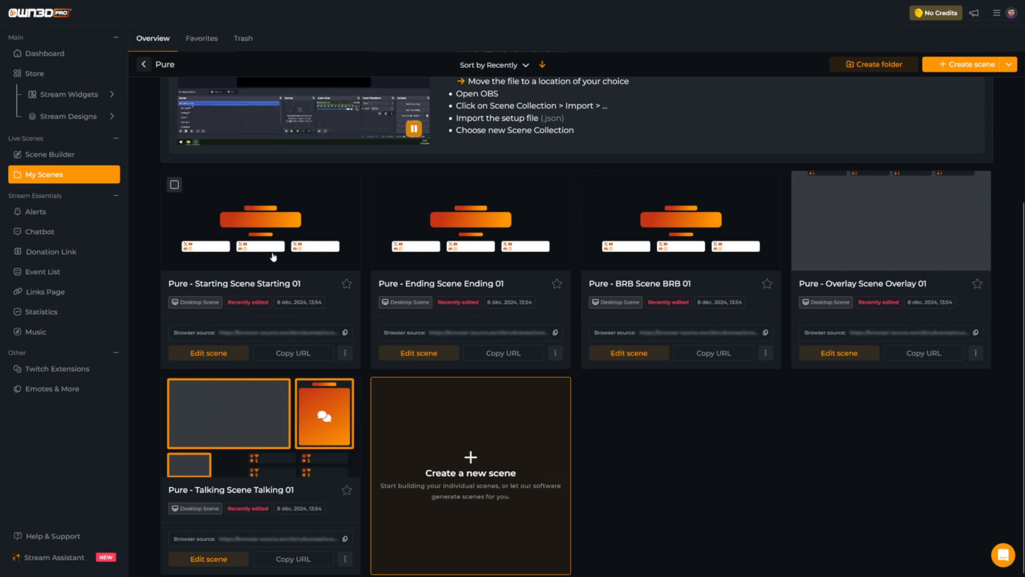
{"action": "left_click", "coordinate": [203, 357]}
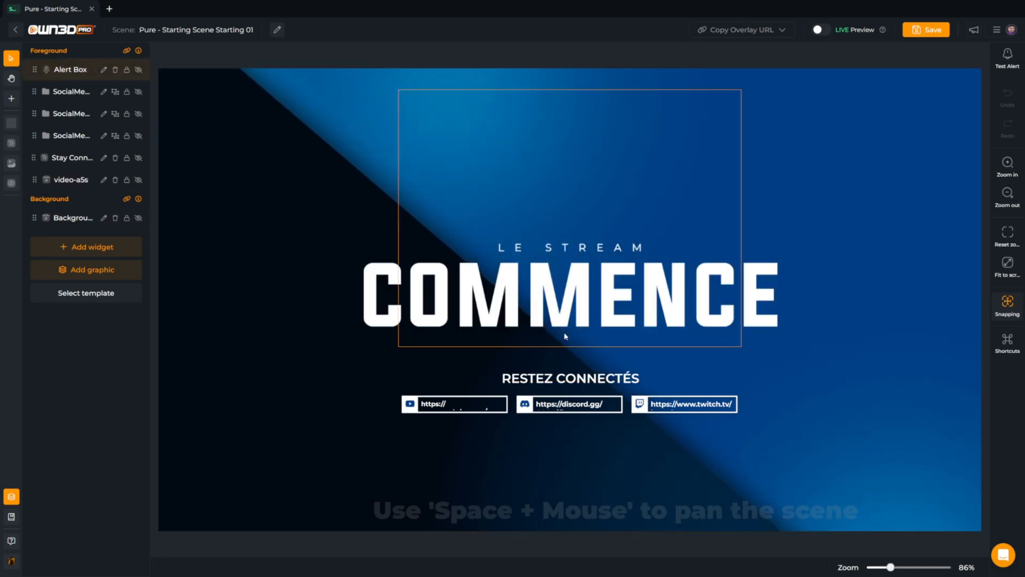
{"action": "left_click", "coordinate": [451, 408]}
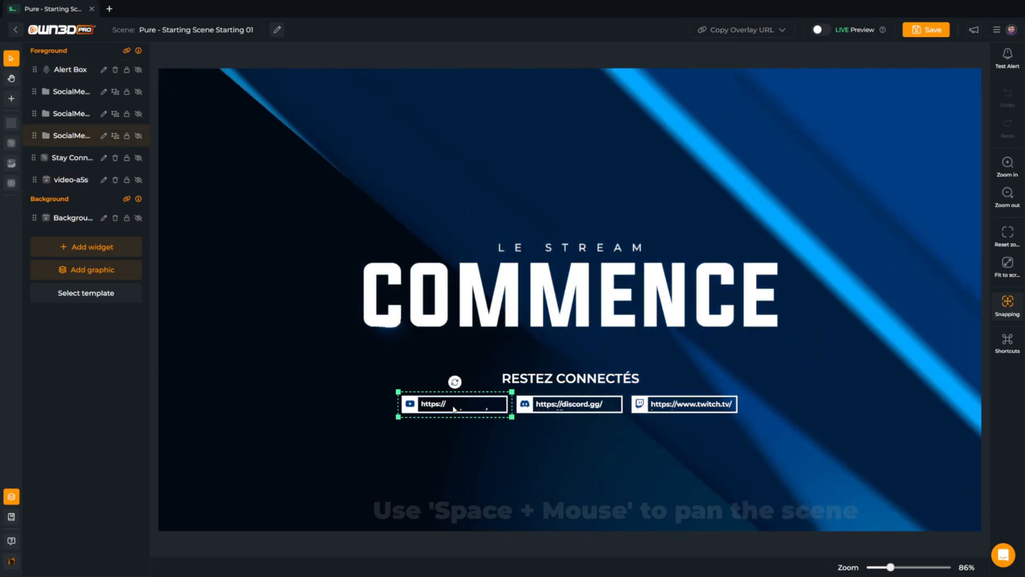
{"action": "double_click", "coordinate": [440, 408]}
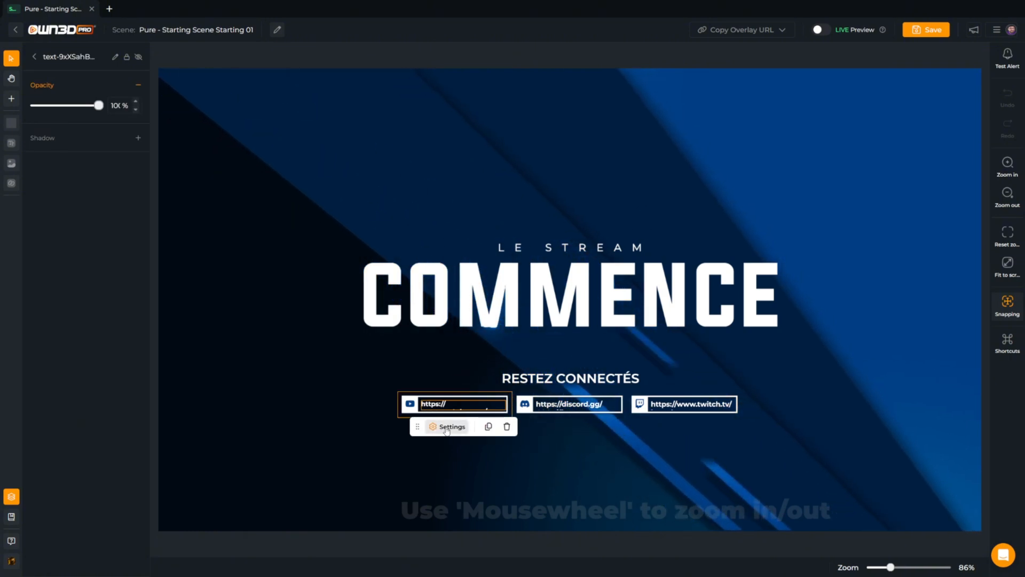
{"action": "left_click", "coordinate": [449, 426]}
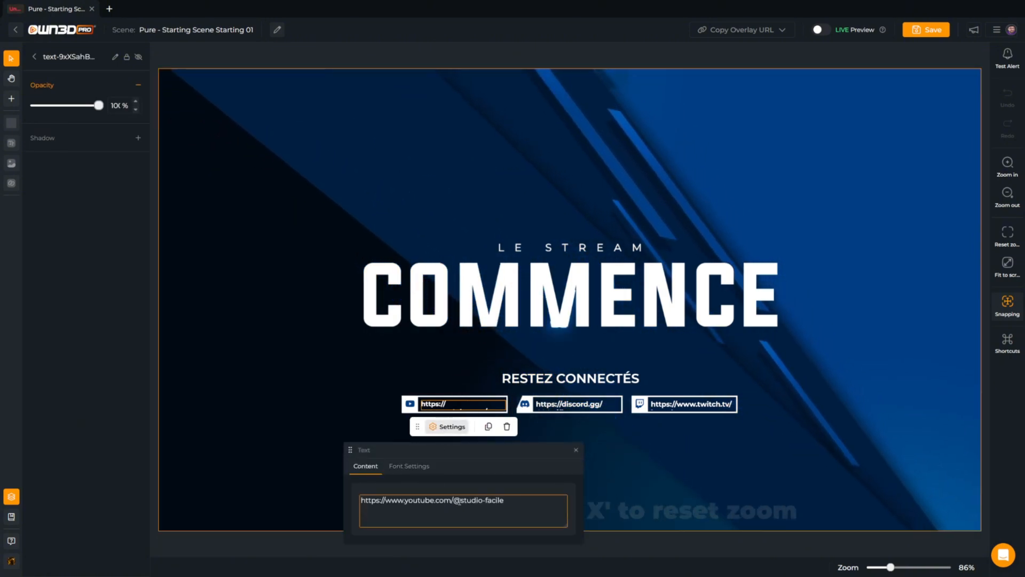
{"action": "left_click", "coordinate": [453, 500]}
{"action": "left_click", "coordinate": [438, 410]}
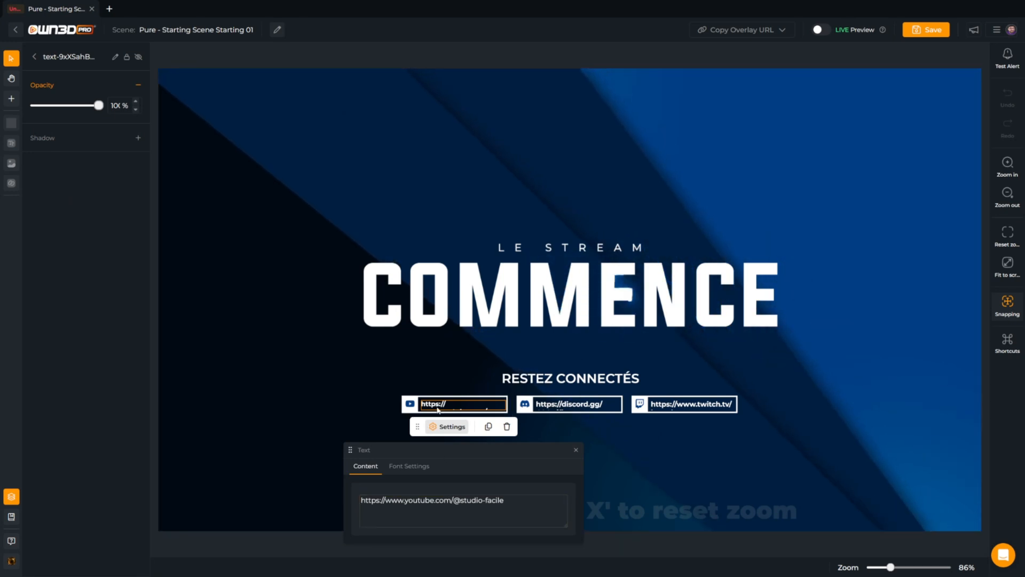
{"action": "left_click_drag", "start_coordinate": [455, 500], "coordinate": [361, 501]}
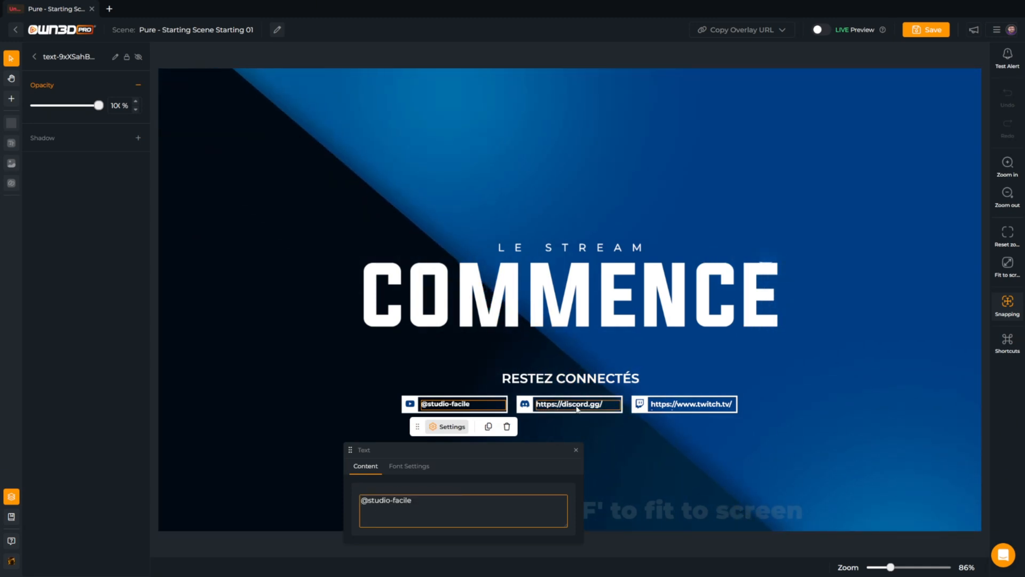
{"action": "left_click", "coordinate": [576, 409]}
{"action": "left_click", "coordinate": [569, 427]}
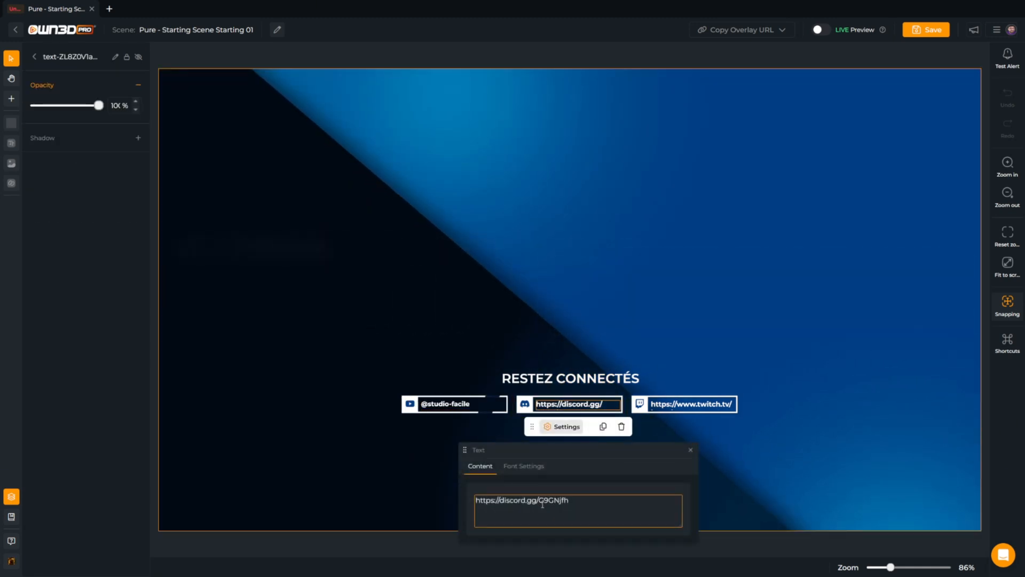
{"action": "left_click_drag", "start_coordinate": [541, 502], "coordinate": [475, 500]}
{"action": "key", "text": "BackSpace"}
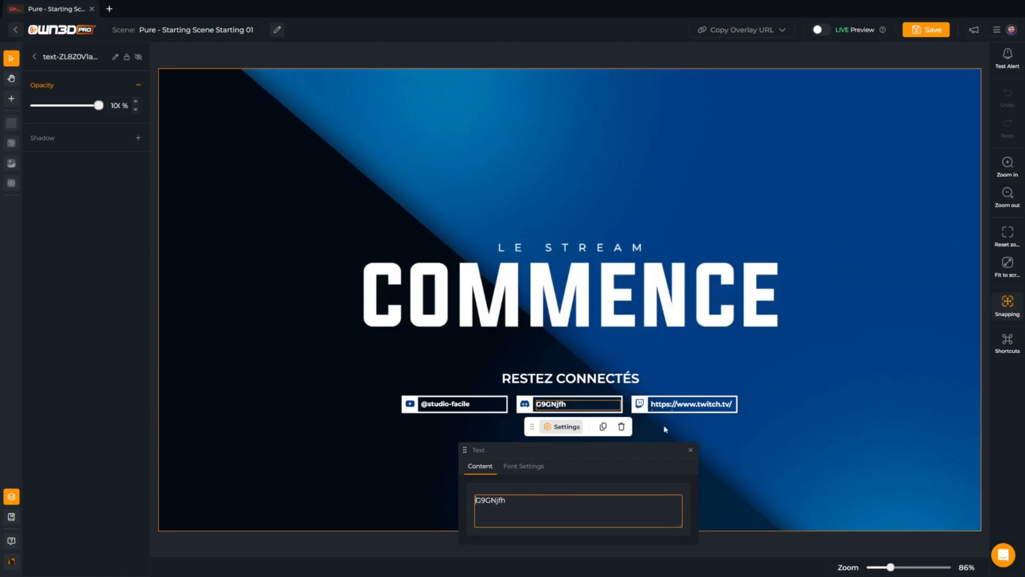
{"action": "left_click", "coordinate": [691, 405]}
{"action": "left_click", "coordinate": [682, 426]}
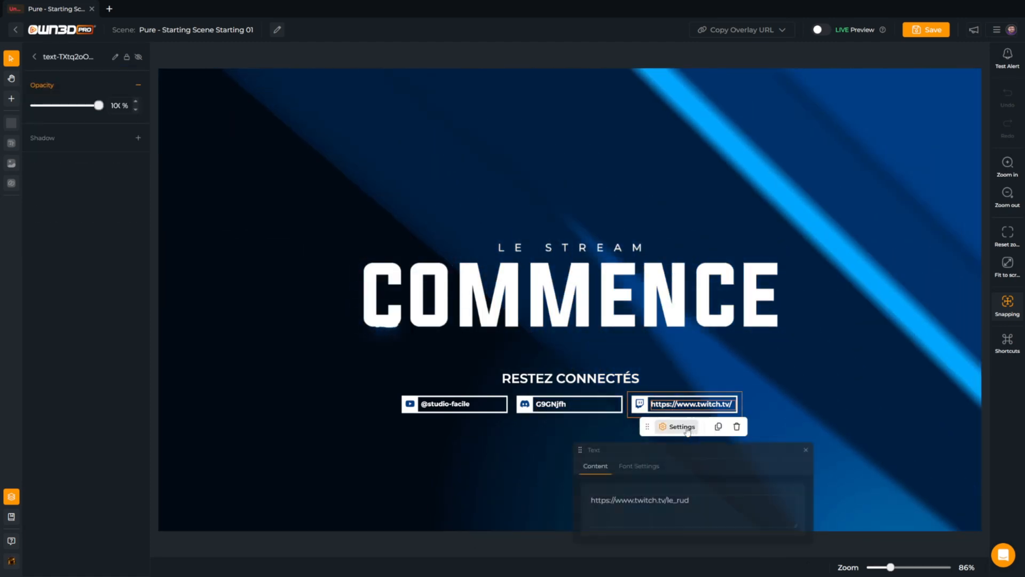
{"action": "left_click_drag", "start_coordinate": [668, 501], "coordinate": [591, 500]}
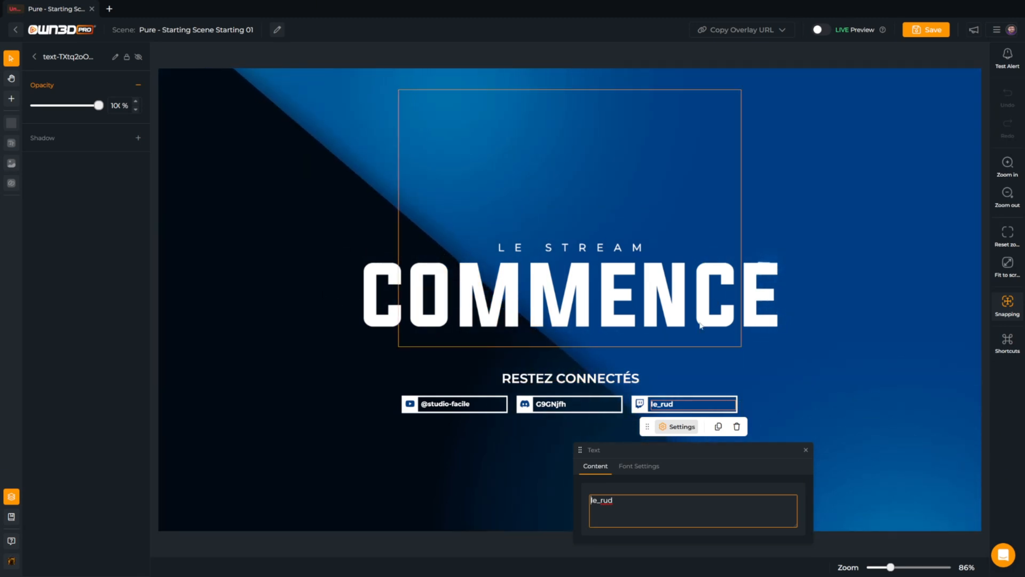
{"action": "left_click", "coordinate": [927, 30]}
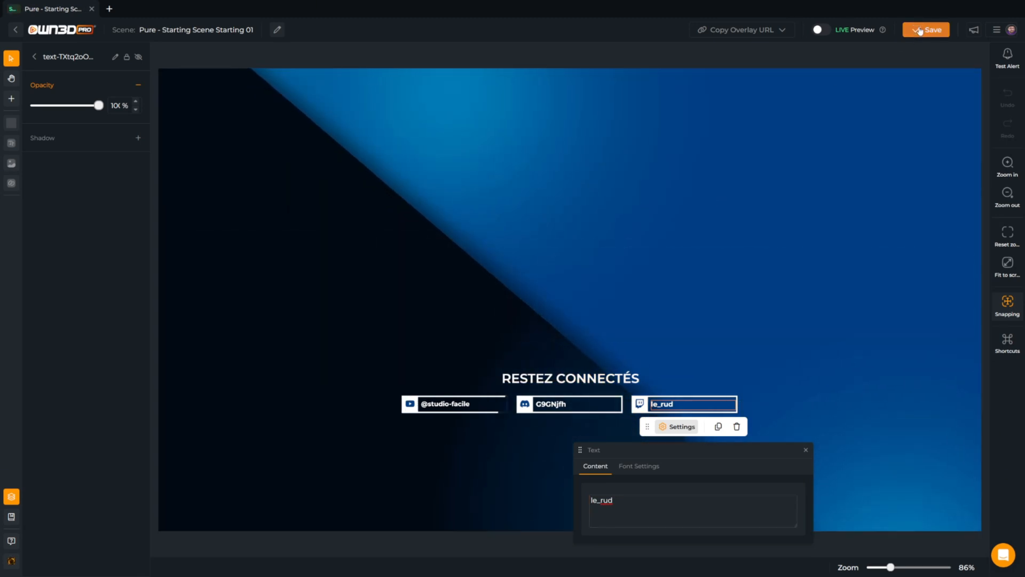
Switch to OBS Studio and compare the social media texts in the Starting 01 and Ending 01 scenes
{"action": "key", "text": "super"}
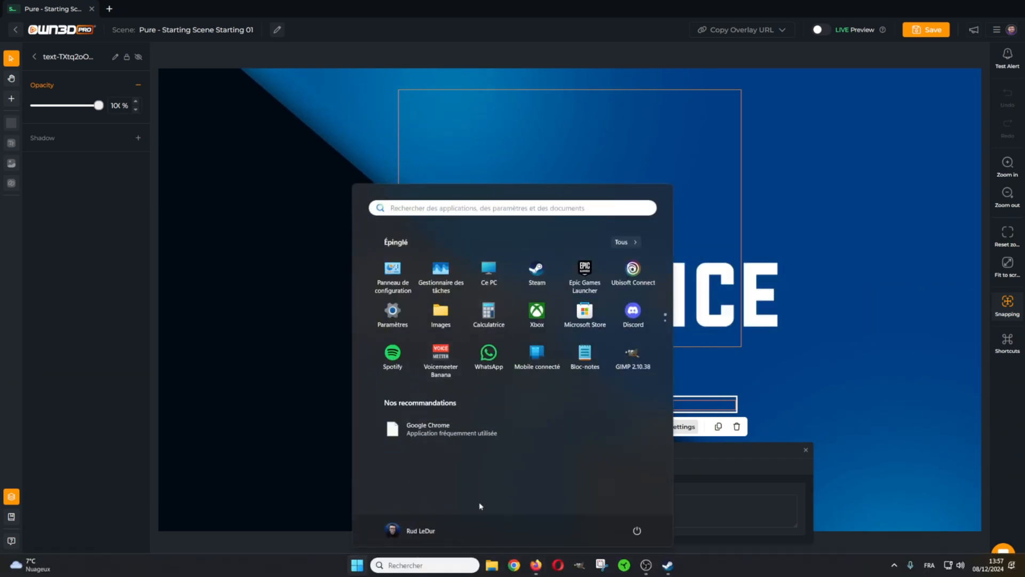
{"action": "left_click", "coordinate": [646, 565]}
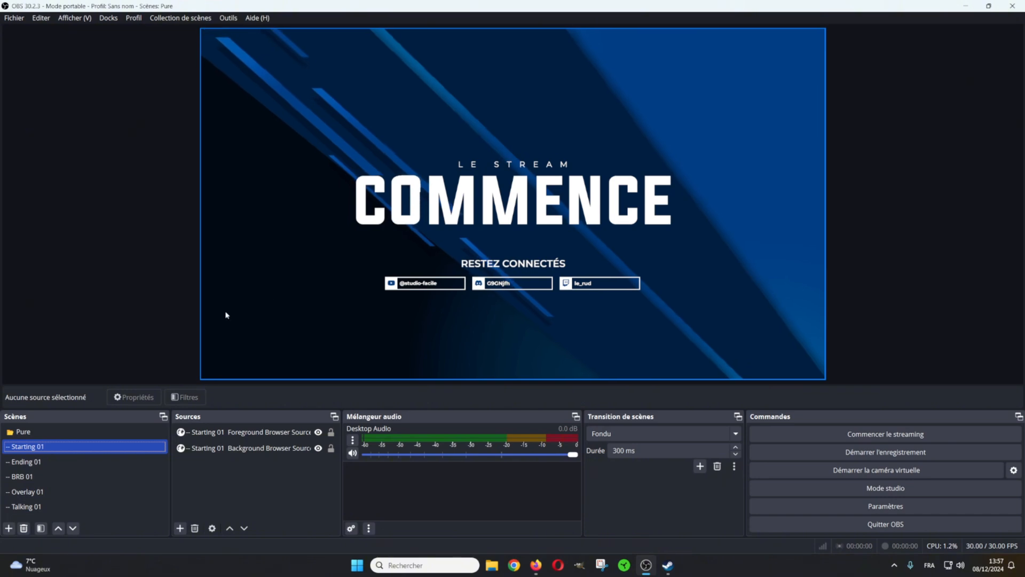
{"action": "left_click", "coordinate": [51, 462]}
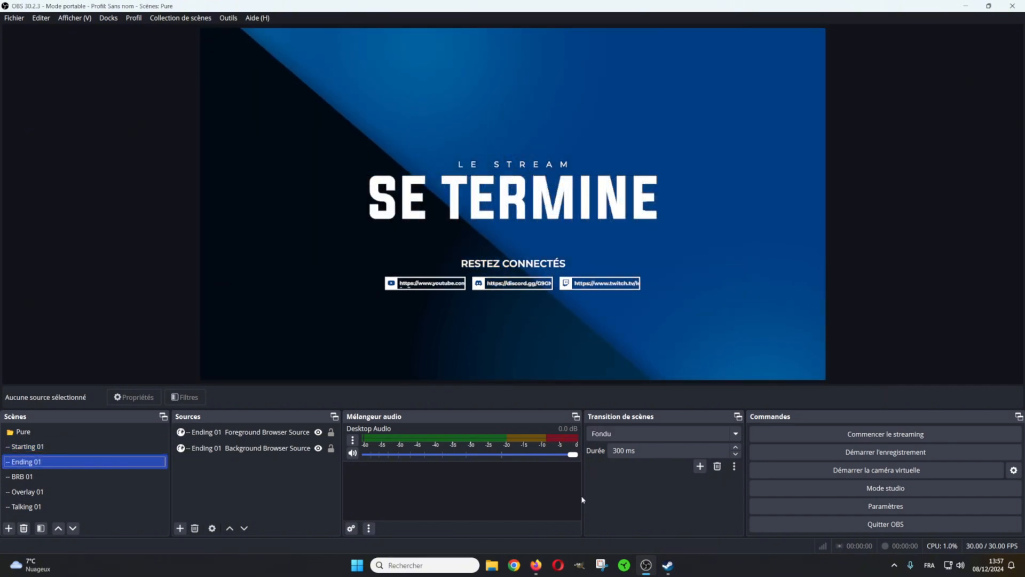
{"action": "left_click", "coordinate": [558, 565]}
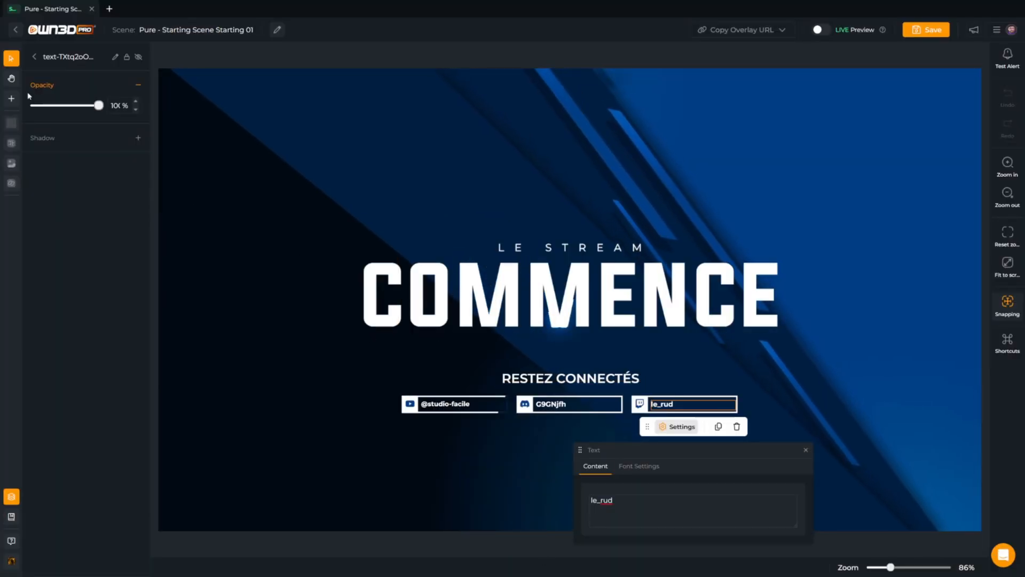
{"action": "left_click", "coordinate": [15, 32]}
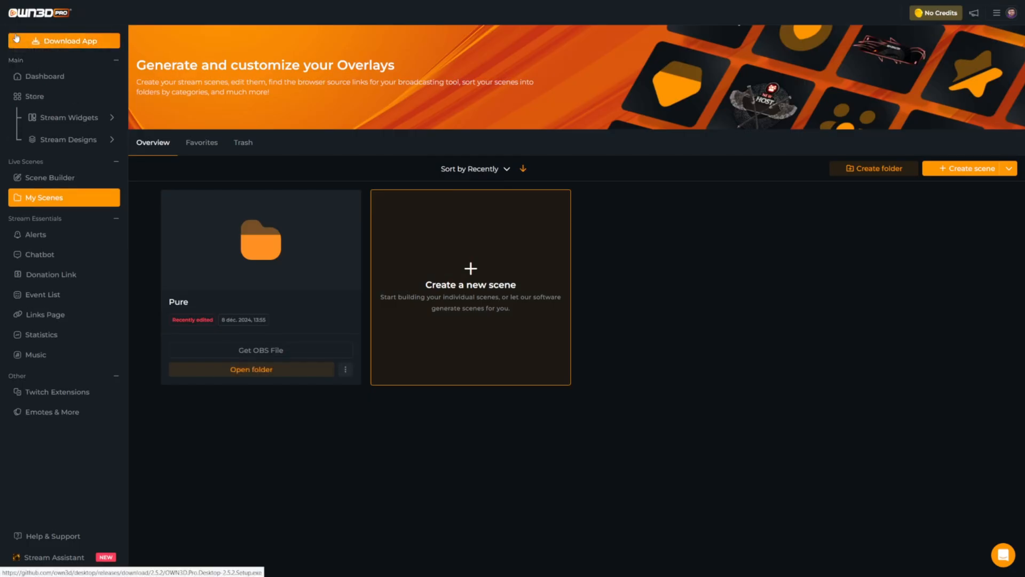
{"action": "left_click", "coordinate": [245, 230]}
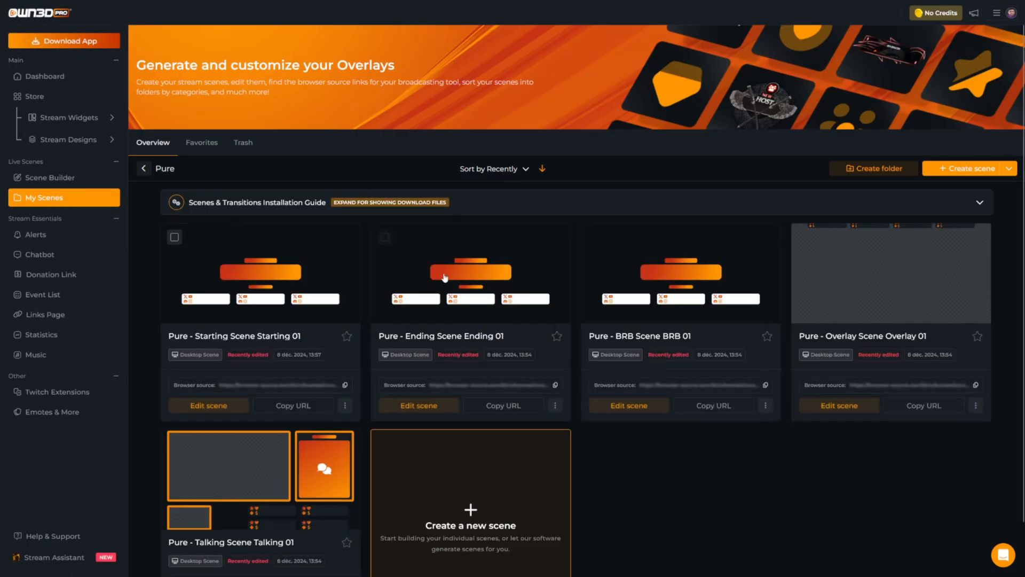
{"action": "left_click", "coordinate": [427, 412]}
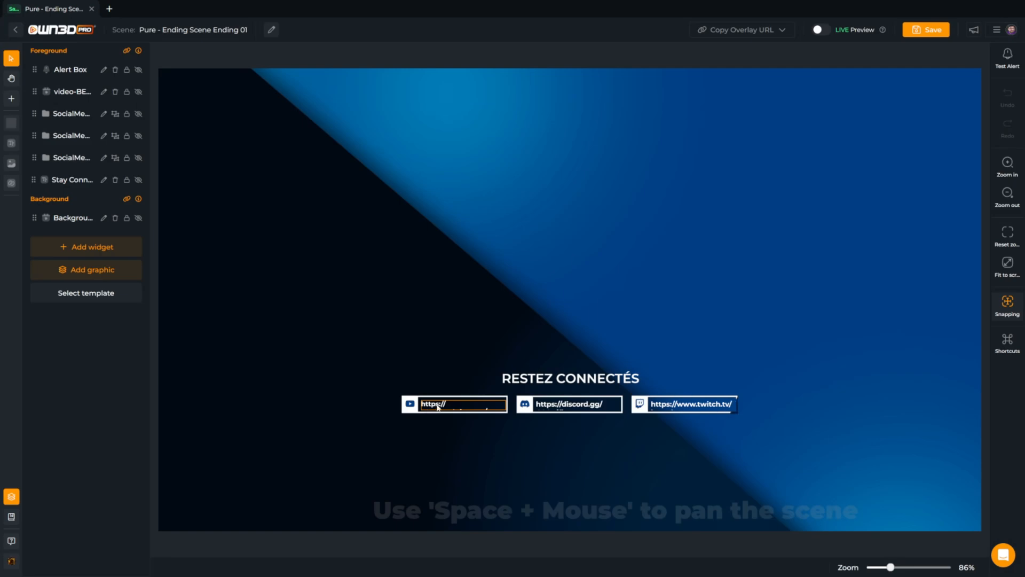
{"action": "left_click", "coordinate": [447, 405]}
{"action": "left_click", "coordinate": [452, 430]}
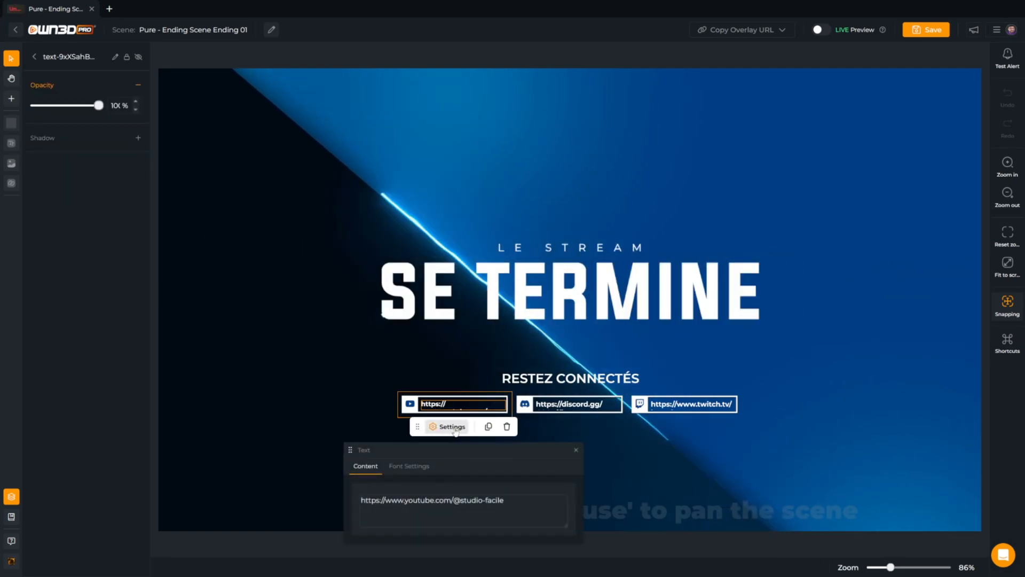
{"action": "left_click_drag", "start_coordinate": [453, 500], "coordinate": [358, 502]}
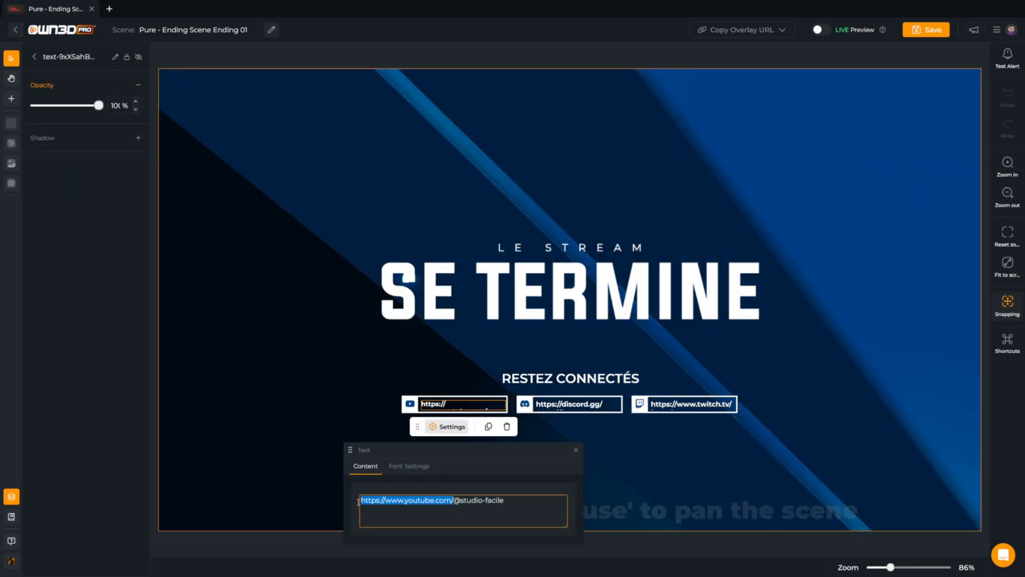
{"action": "left_click", "coordinate": [574, 404]}
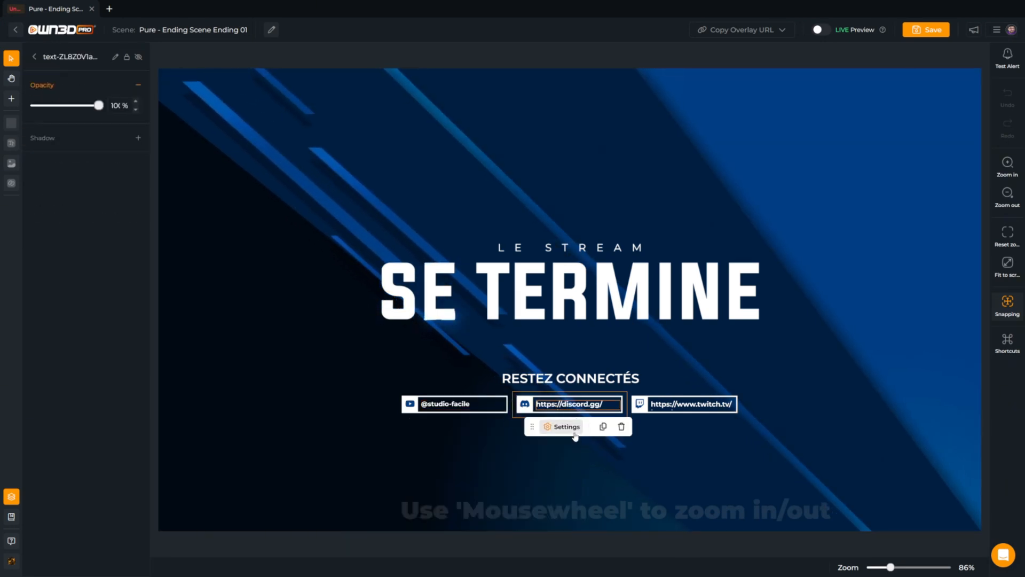
{"action": "left_click", "coordinate": [563, 427]}
{"action": "left_click_drag", "start_coordinate": [539, 500], "coordinate": [474, 500]}
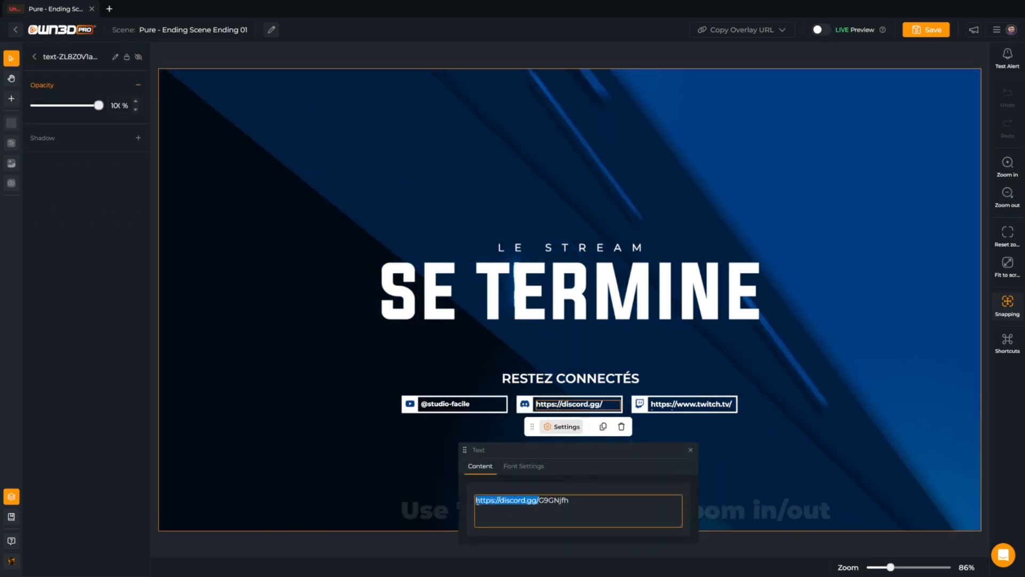
{"action": "key", "text": "BackSpace"}
{"action": "left_click", "coordinate": [690, 405]}
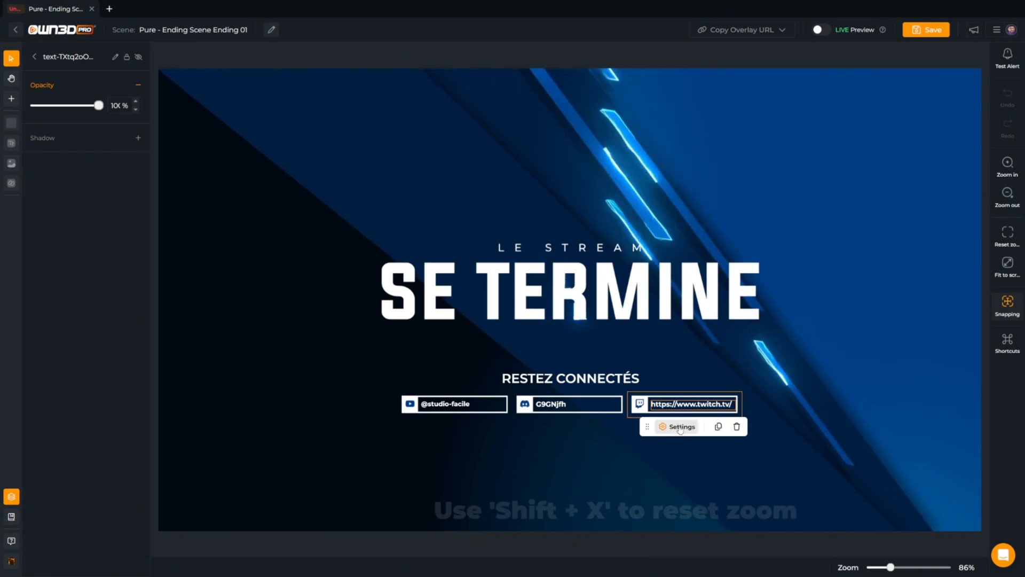
{"action": "left_click", "coordinate": [678, 426]}
{"action": "left_click", "coordinate": [662, 498]}
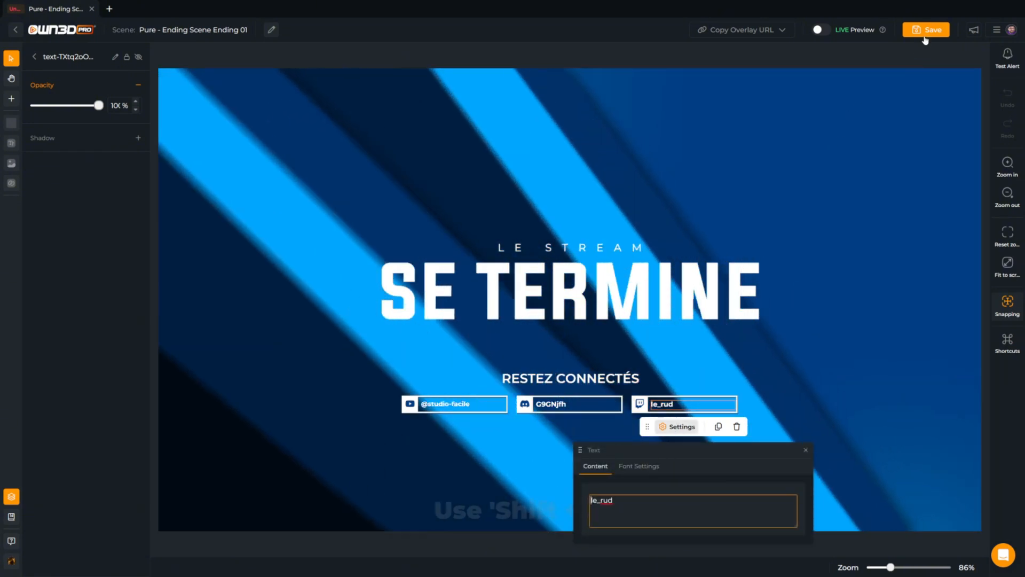
{"action": "left_click", "coordinate": [928, 30]}
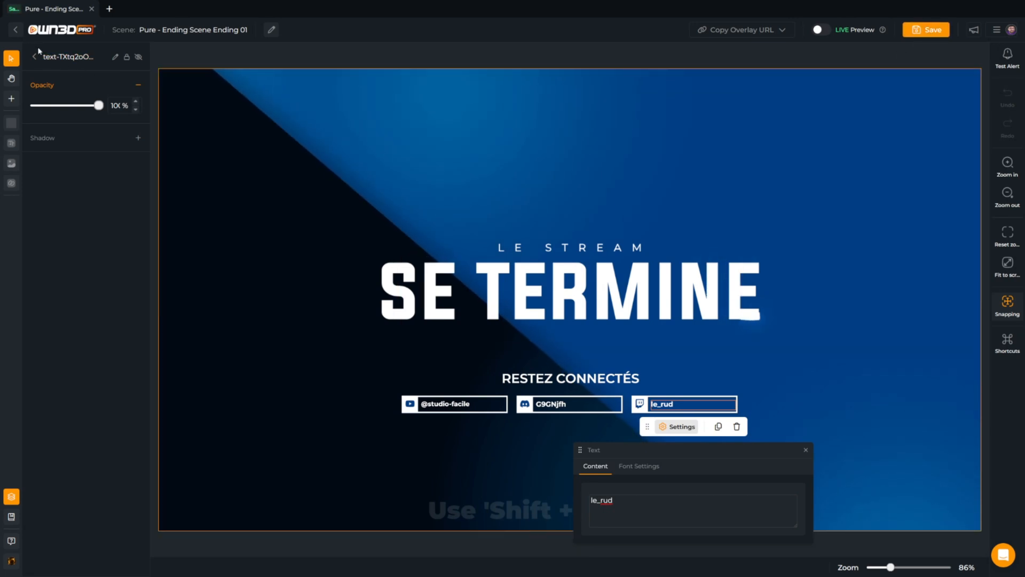
{"action": "left_click", "coordinate": [15, 30]}
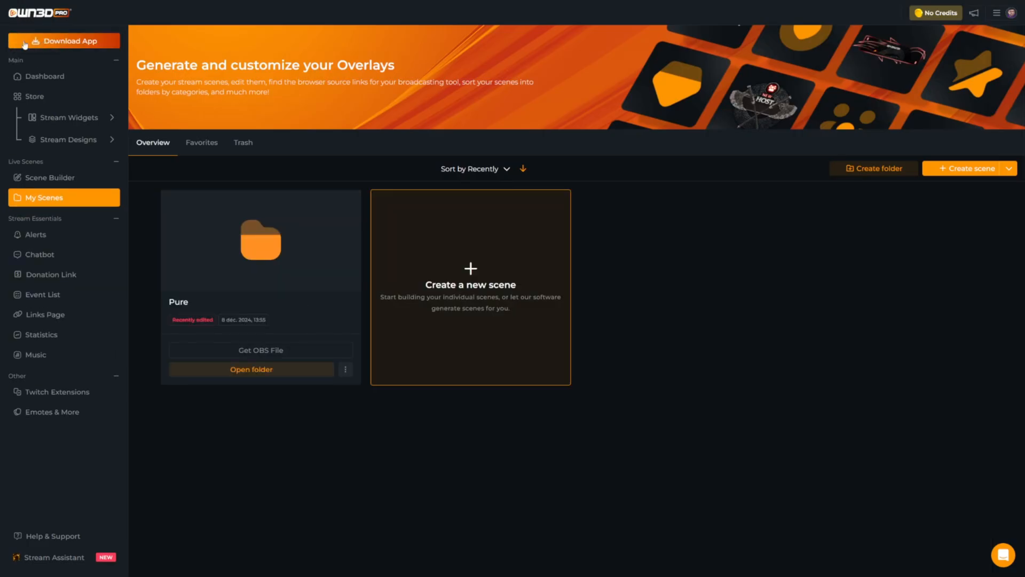
{"action": "left_click", "coordinate": [251, 232]}
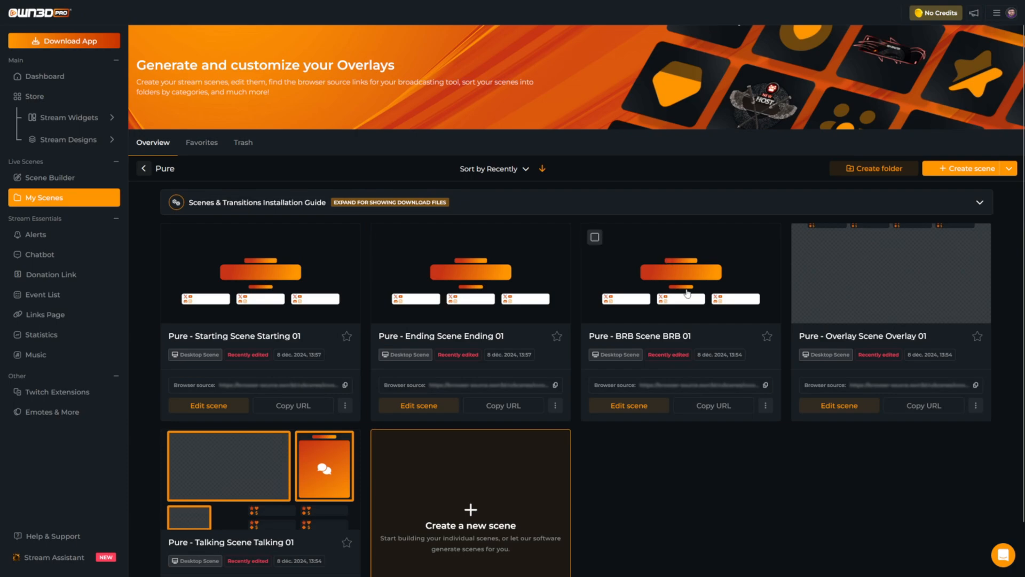
{"action": "left_click", "coordinate": [640, 406]}
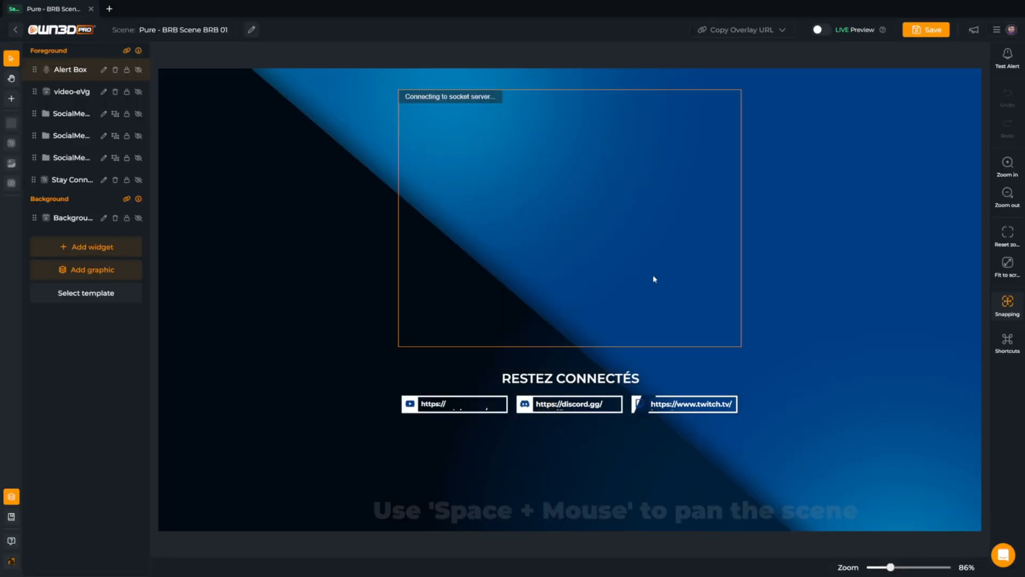
{"action": "left_click", "coordinate": [464, 409]}
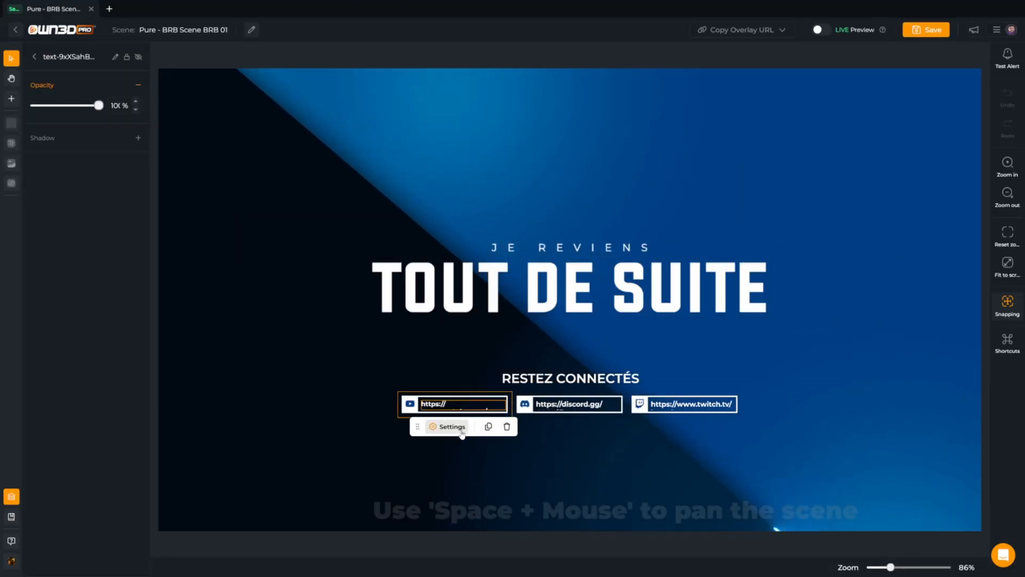
{"action": "left_click", "coordinate": [462, 432]}
{"action": "left_click", "coordinate": [481, 507]}
{"action": "left_click_drag", "start_coordinate": [452, 500], "coordinate": [369, 503]}
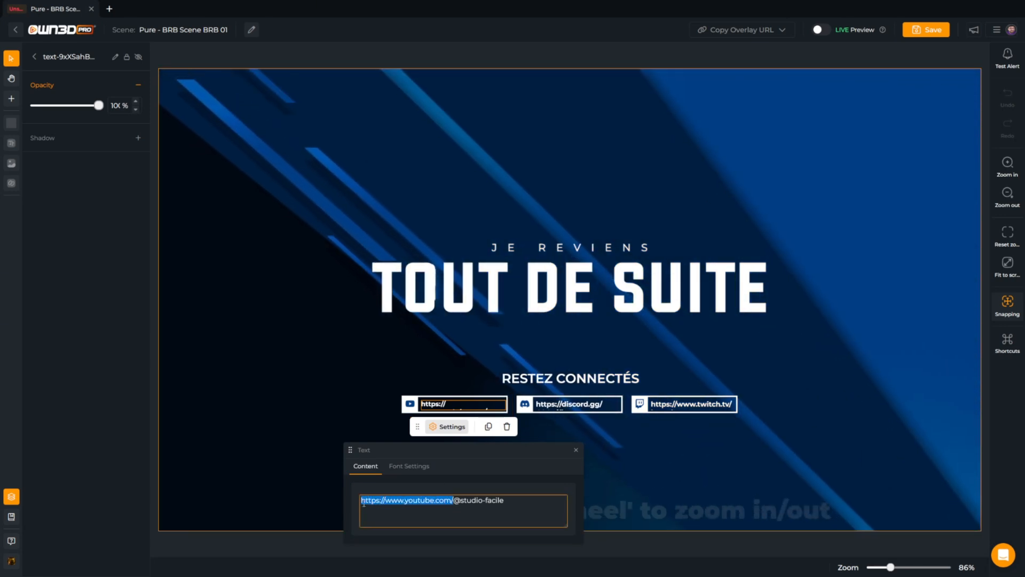
{"action": "key", "text": "BackSpace"}
{"action": "left_click", "coordinate": [579, 404]}
{"action": "left_click", "coordinate": [563, 426]}
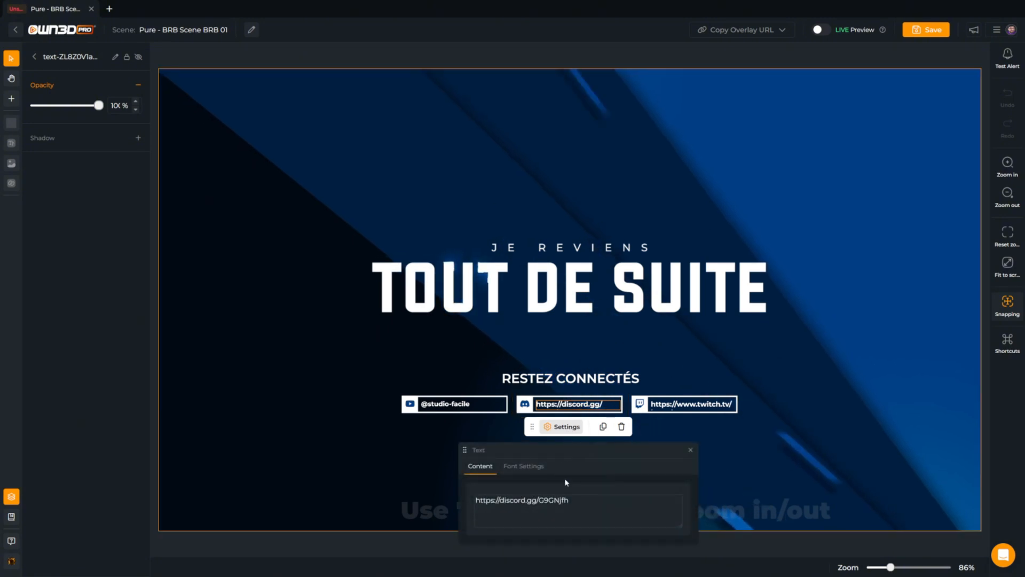
{"action": "left_click_drag", "start_coordinate": [541, 500], "coordinate": [474, 501]}
{"action": "key", "text": "BackSpace"}
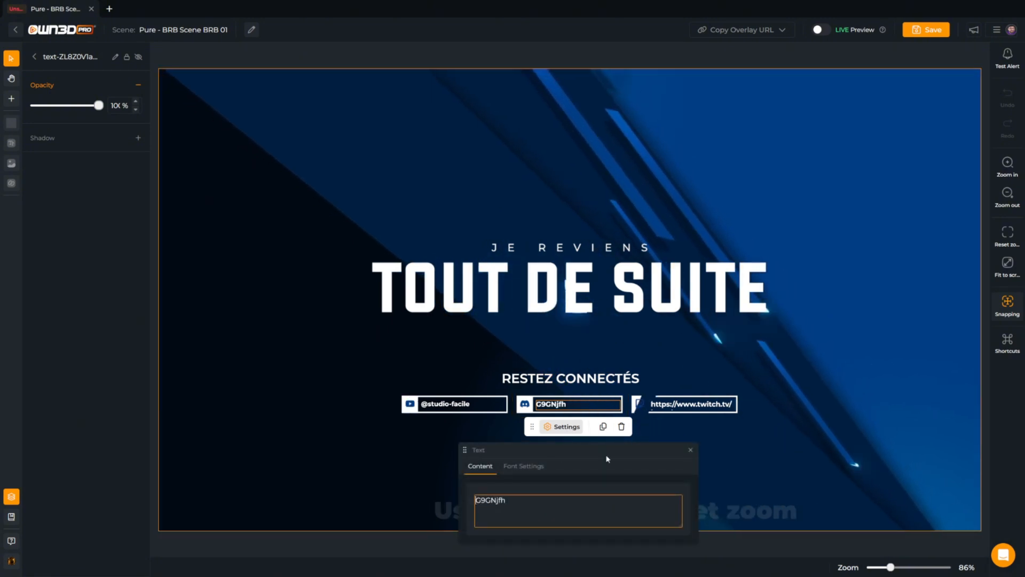
{"action": "left_click", "coordinate": [691, 404]}
{"action": "left_click", "coordinate": [677, 426]}
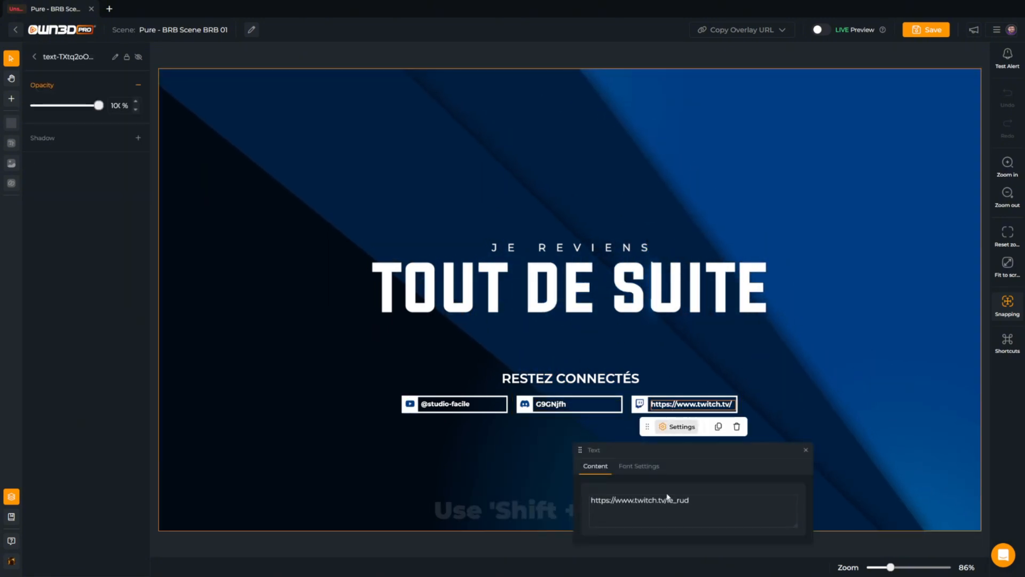
{"action": "left_click_drag", "start_coordinate": [596, 503], "coordinate": [590, 502]}
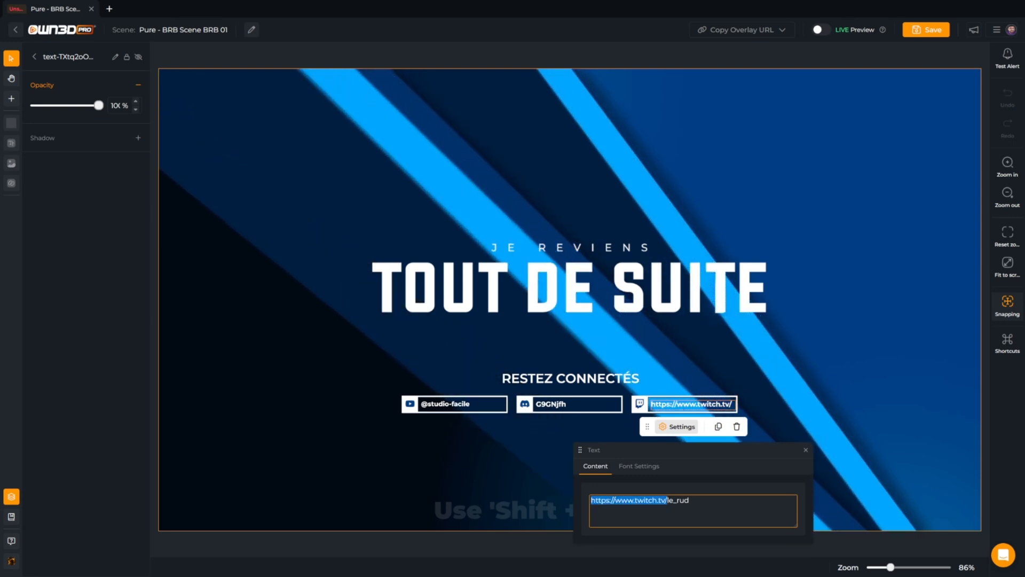
{"action": "key", "text": "BackSpace"}
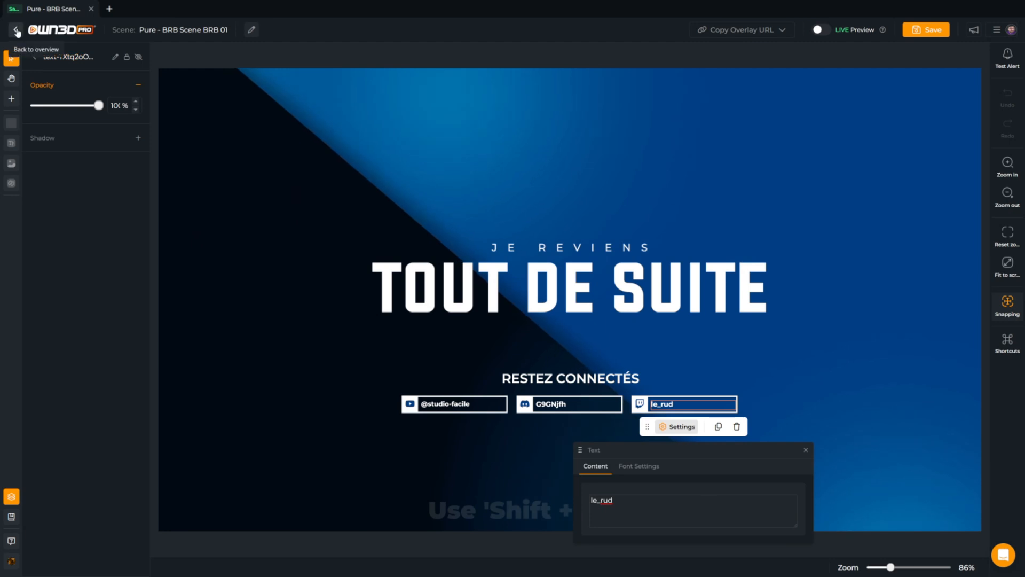
Return to the Pure folder and open the Talking 01 scene for editing
{"action": "left_click", "coordinate": [16, 30]}
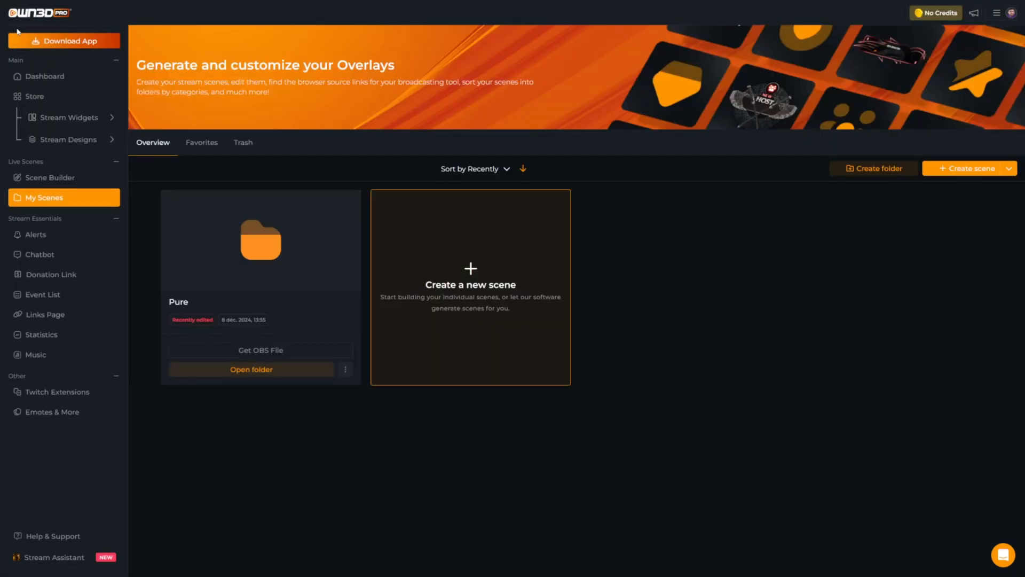
{"action": "left_click", "coordinate": [206, 245]}
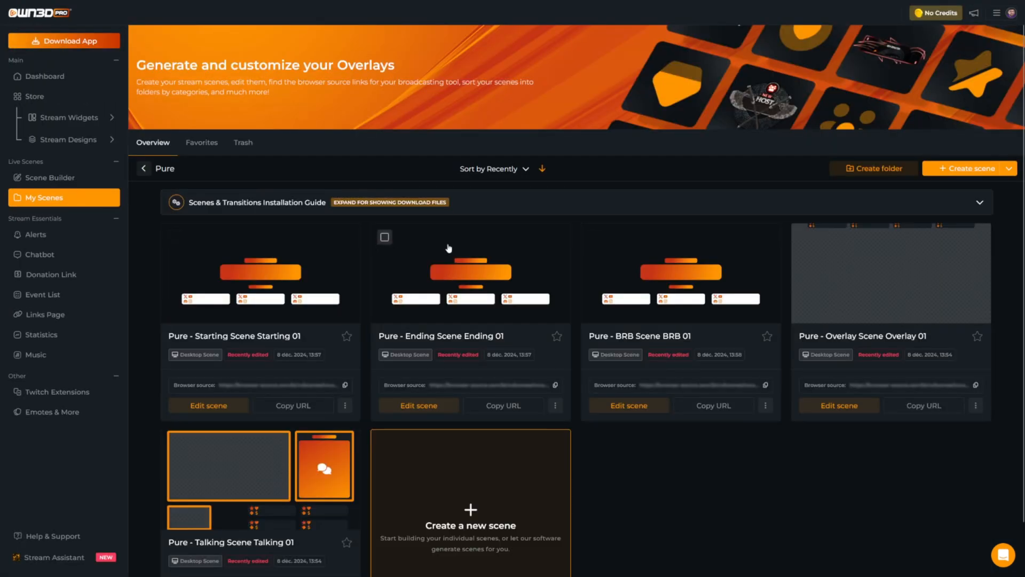
{"action": "left_click", "coordinate": [245, 487]}
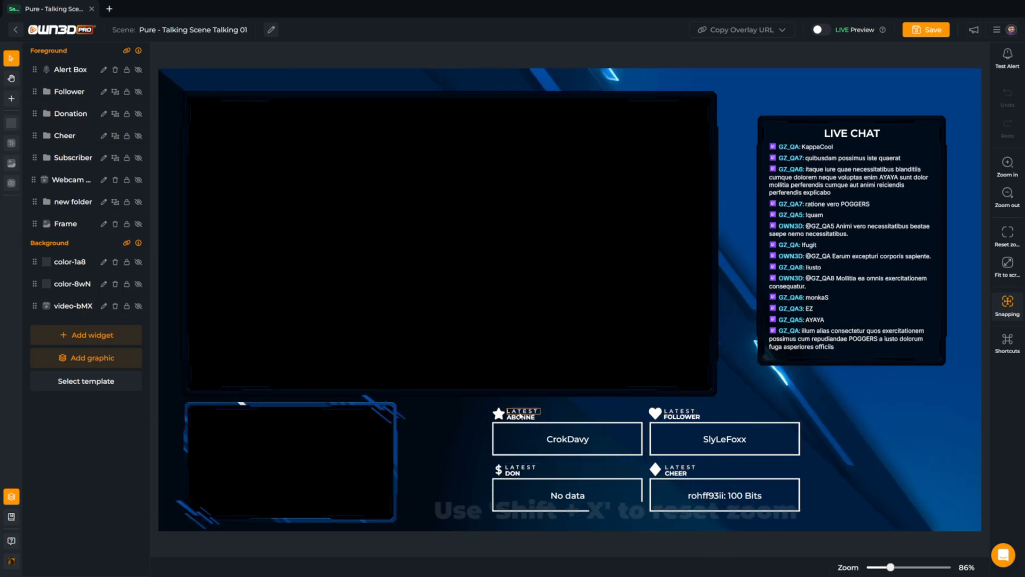
Change LATEST to DERNIER above ABONNÉ in the Subscriber group and set that text's font size to 10 px
{"action": "left_click", "coordinate": [520, 416]}
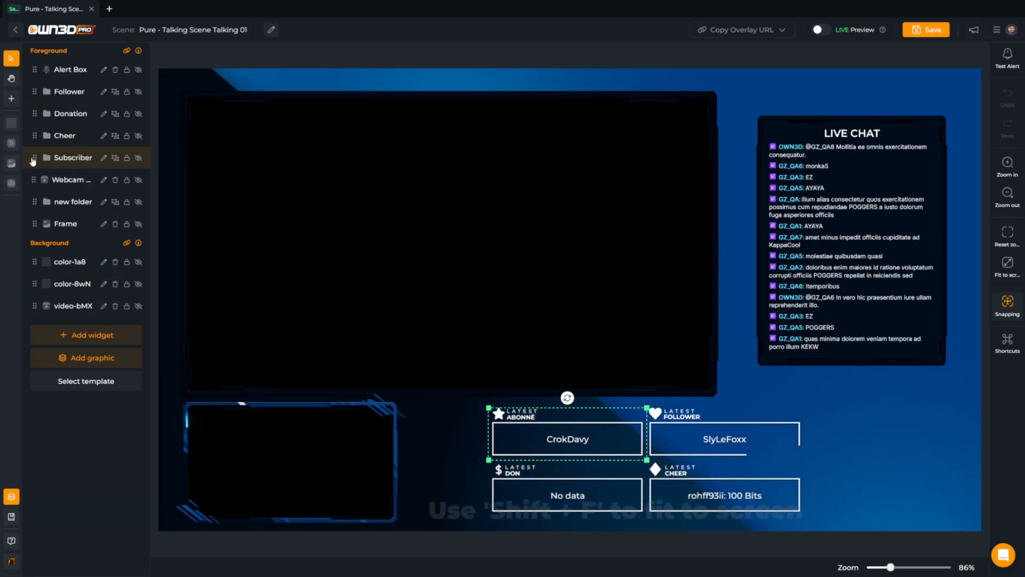
{"action": "left_click", "coordinate": [45, 161]}
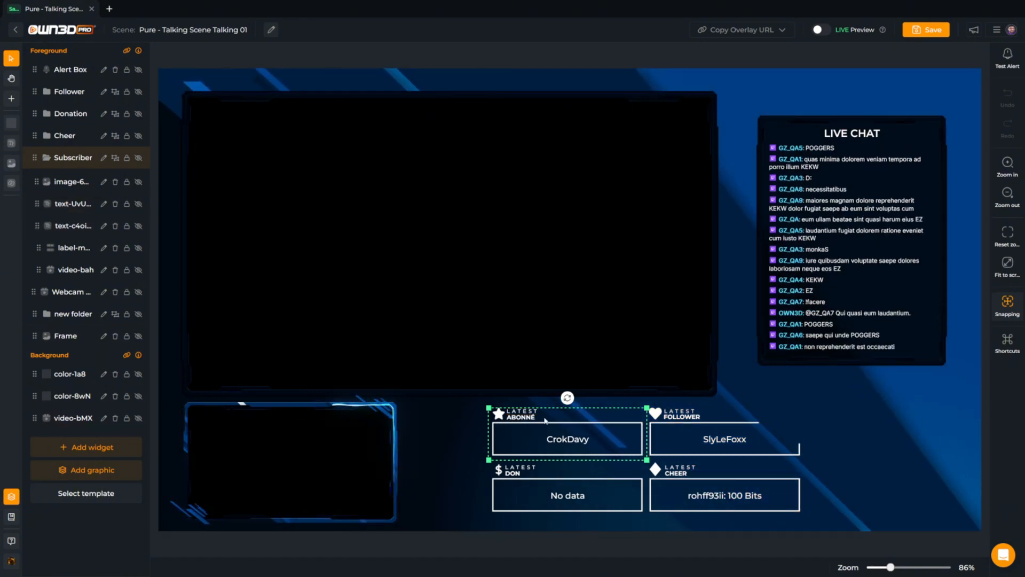
{"action": "left_click", "coordinate": [70, 207]}
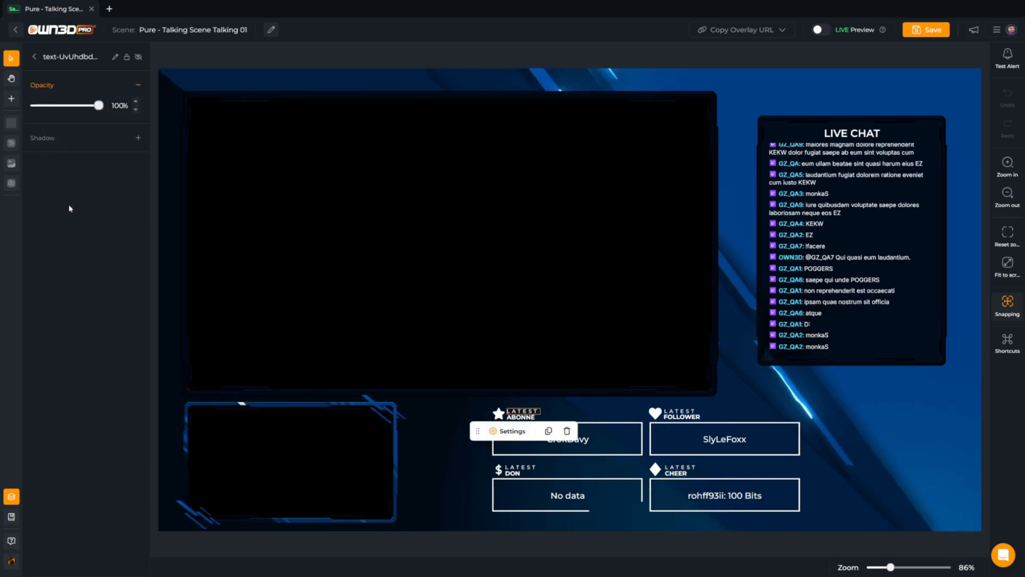
{"action": "left_click", "coordinate": [511, 433]}
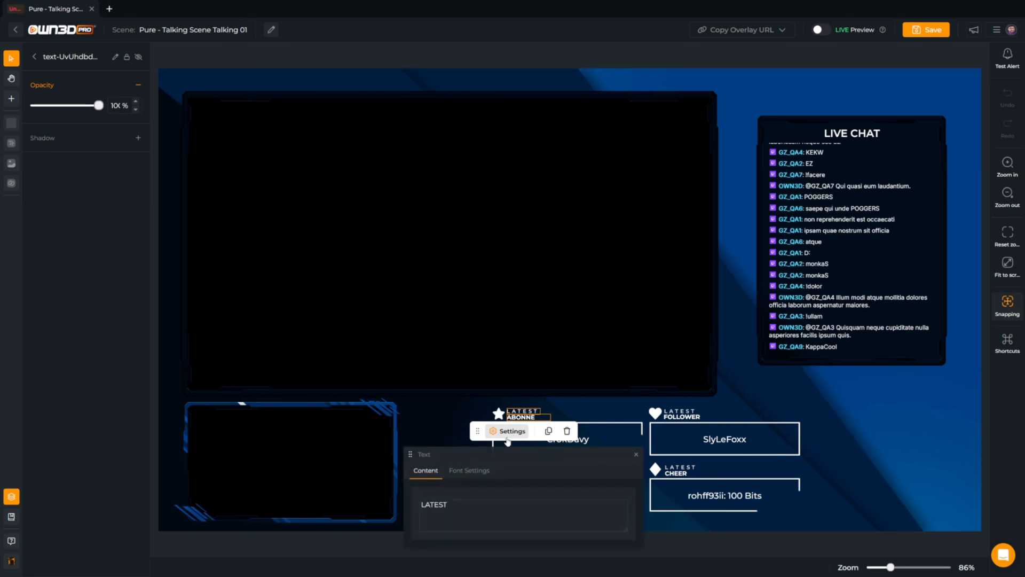
{"action": "double_click", "coordinate": [445, 504]}
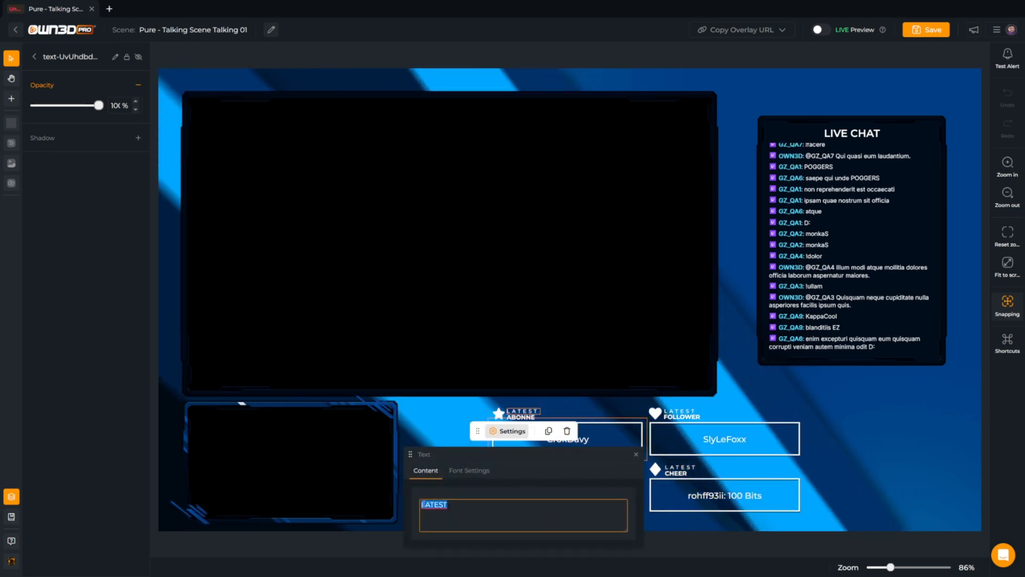
{"action": "type", "text": "DERNIE"}
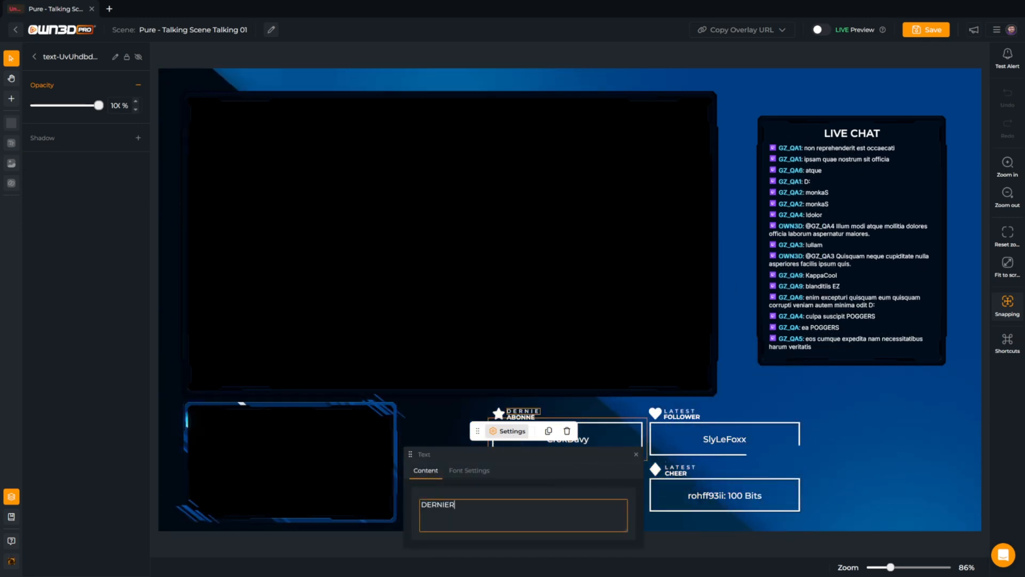
{"action": "type", "text": "R"}
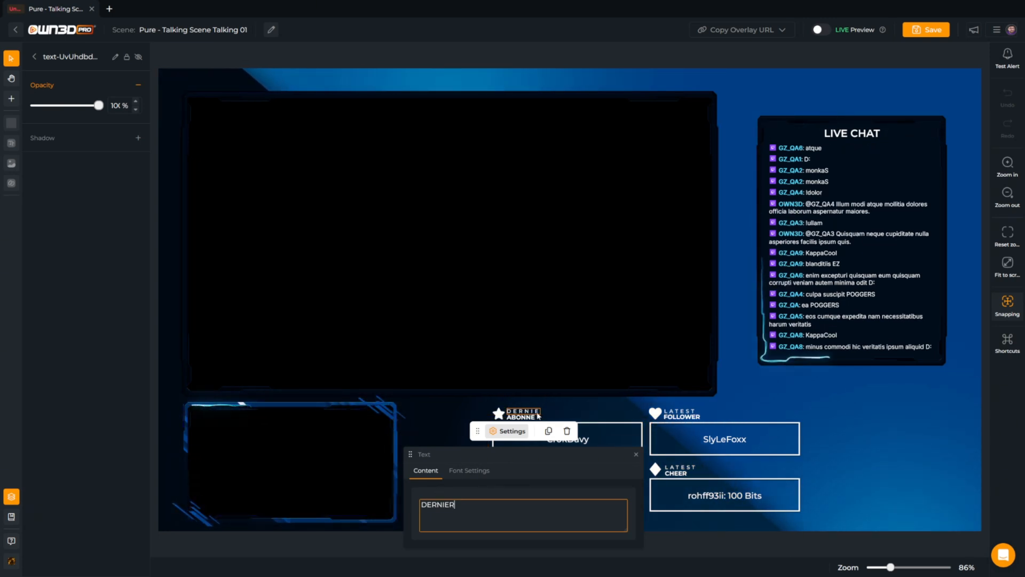
{"action": "left_click", "coordinate": [470, 470]}
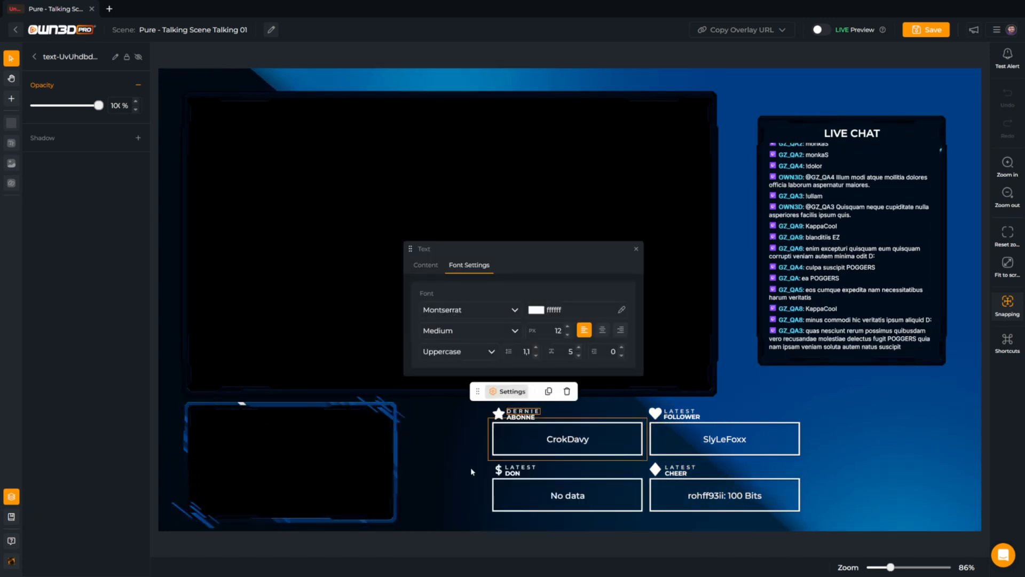
{"action": "left_click", "coordinate": [568, 336]}
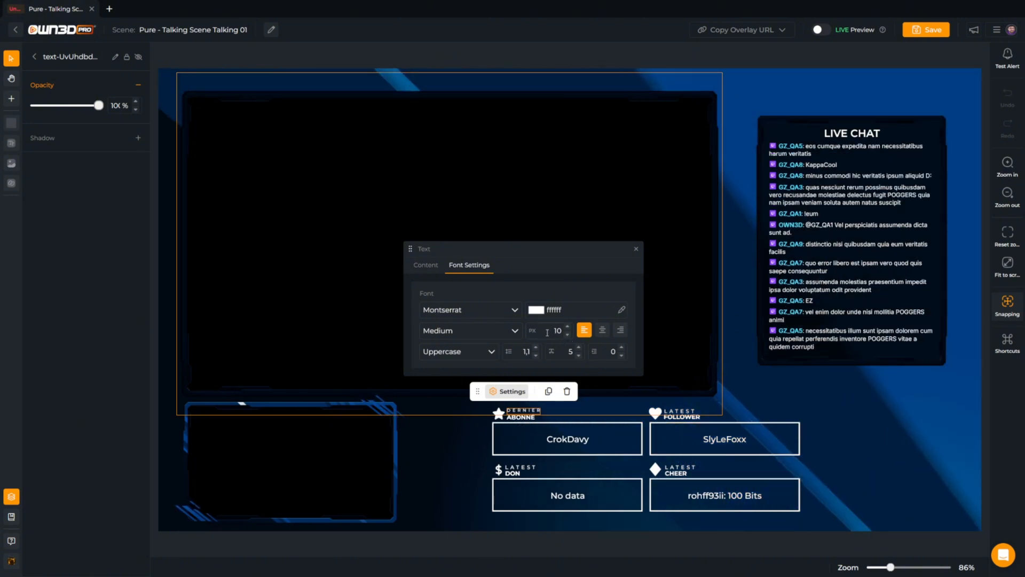
Change LATEST to DERNIER in the Follower group and set that text's font size to 10 px
{"action": "left_click", "coordinate": [682, 413]}
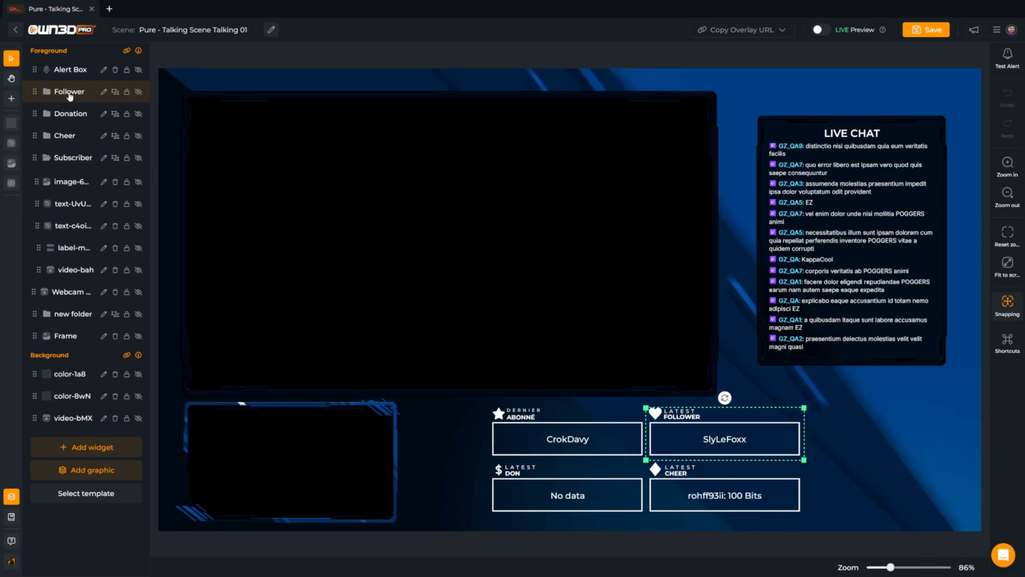
{"action": "left_click", "coordinate": [69, 92]}
{"action": "left_click", "coordinate": [67, 159]}
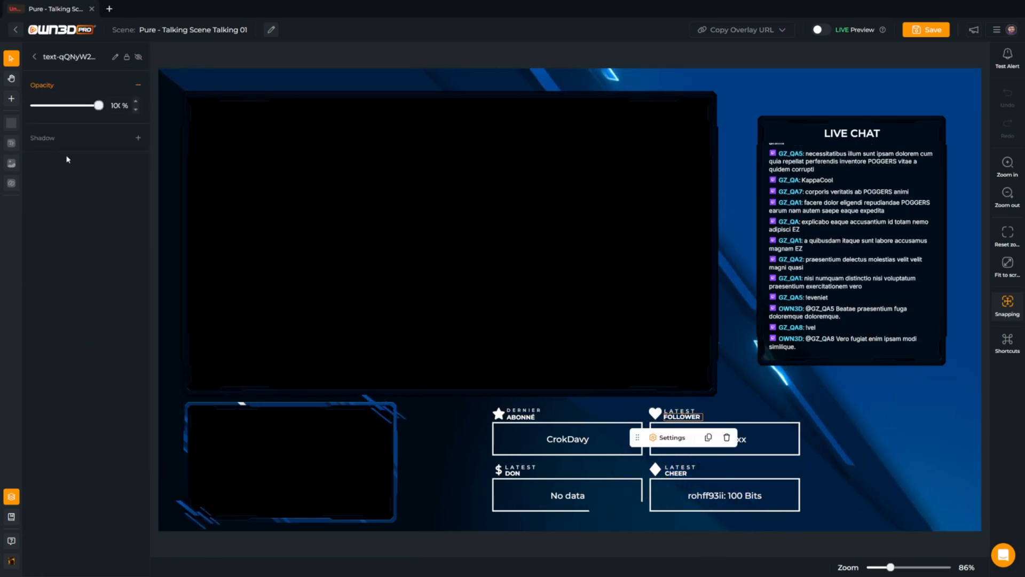
{"action": "left_click", "coordinate": [34, 57]}
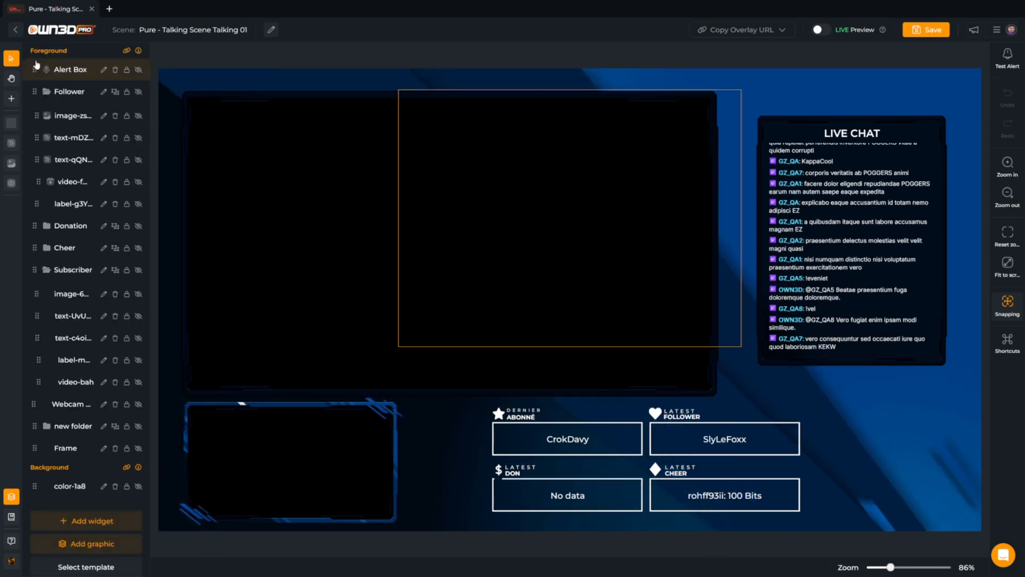
{"action": "left_click", "coordinate": [60, 141]}
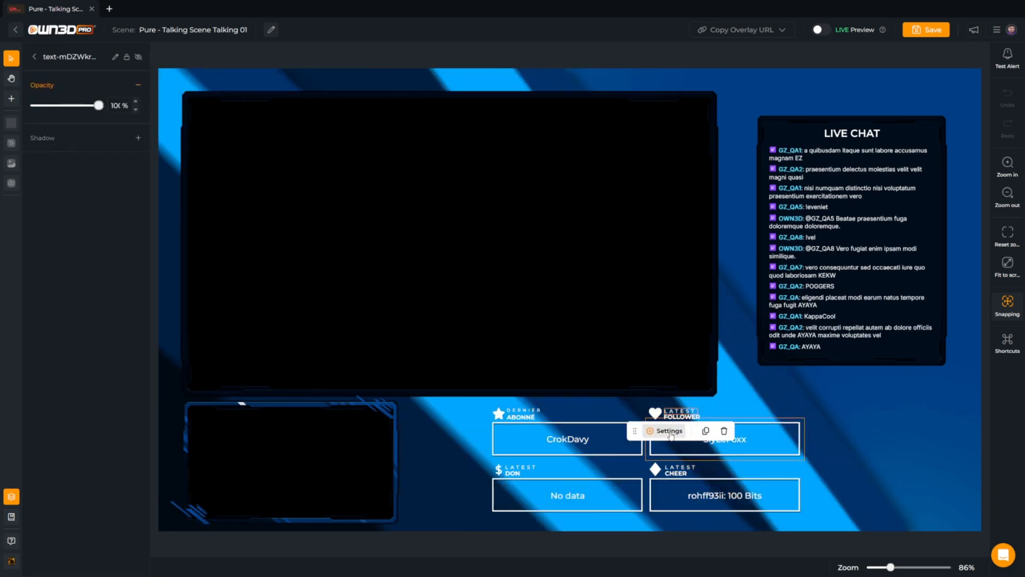
{"action": "left_click", "coordinate": [669, 431]}
{"action": "double_click", "coordinate": [579, 505]}
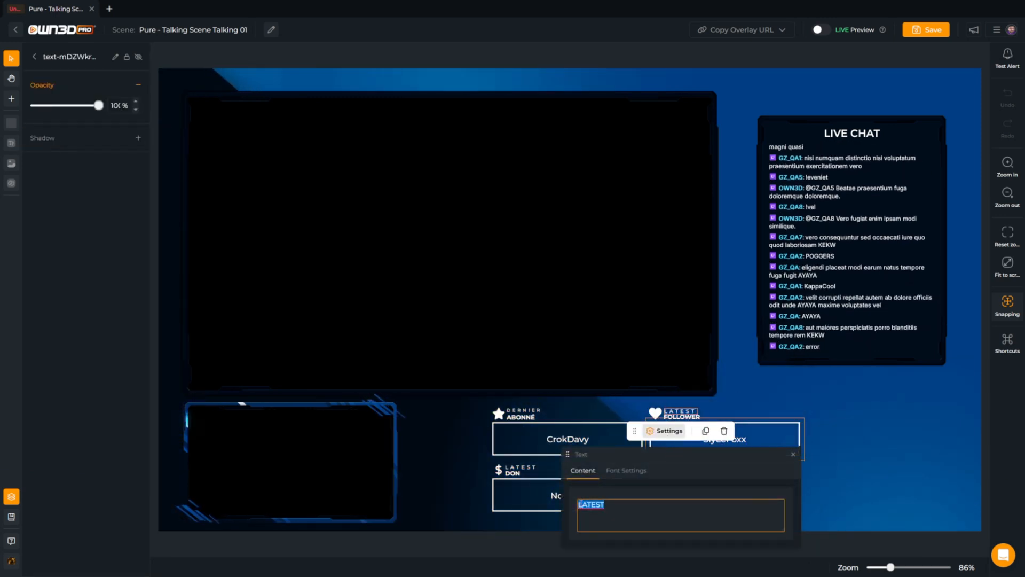
{"action": "type", "text": "DERNIE"}
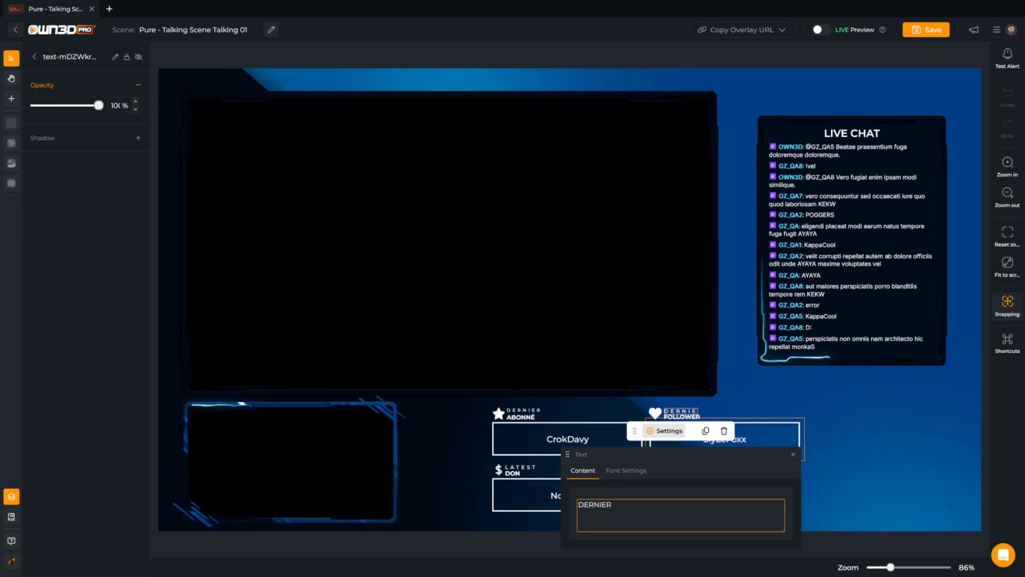
{"action": "type", "text": "R"}
{"action": "left_click", "coordinate": [611, 470]}
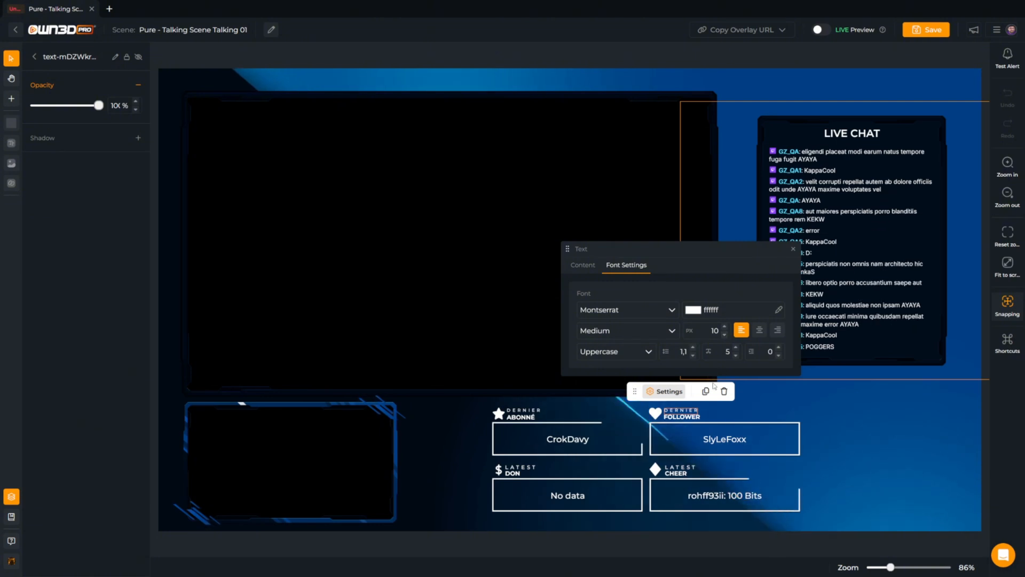
Change LATEST to DERNIER above DON in the Donation group and set that text's font size to 10 px
{"action": "left_click", "coordinate": [518, 480]}
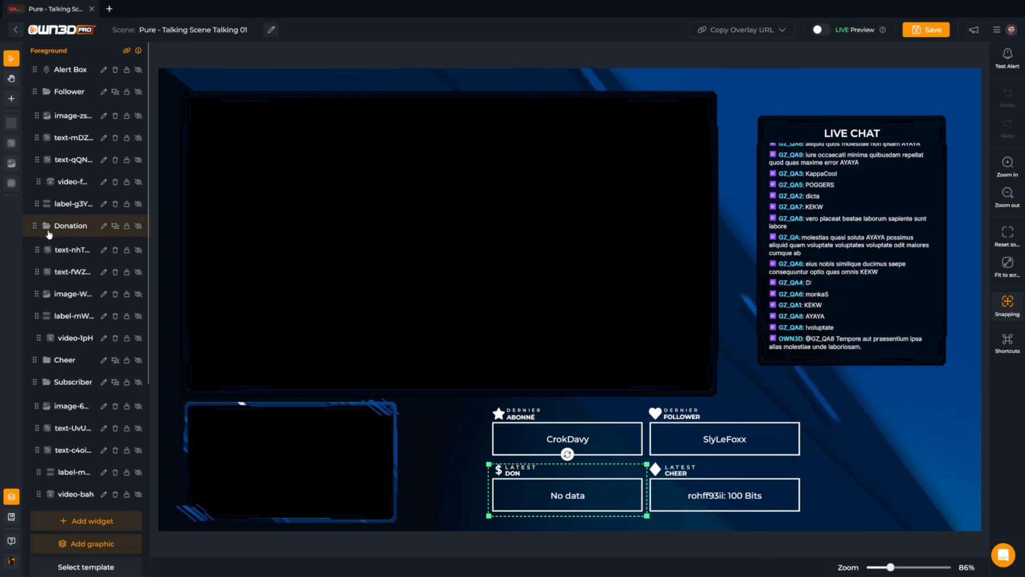
{"action": "left_click", "coordinate": [48, 232]}
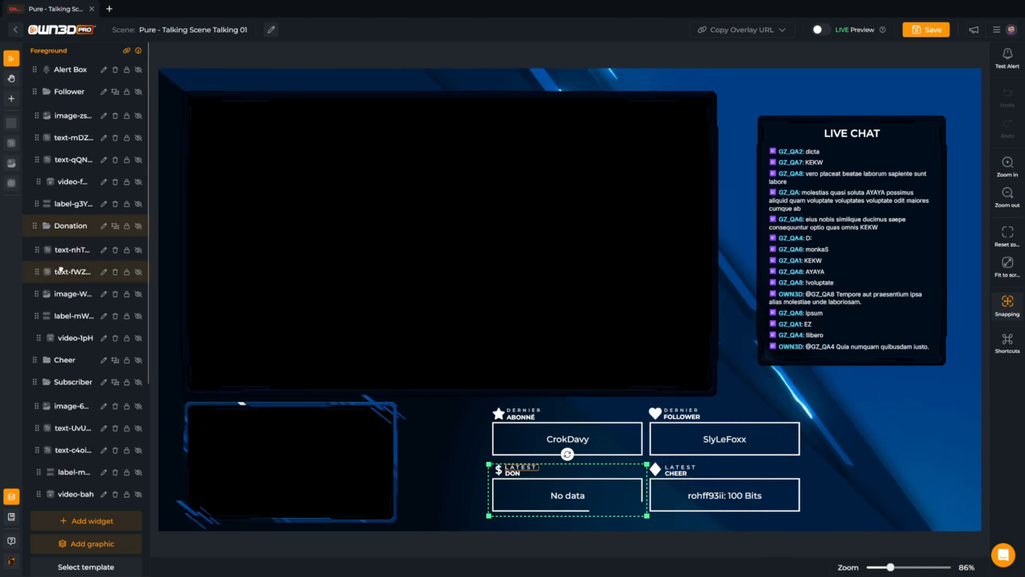
{"action": "left_click", "coordinate": [61, 273]}
{"action": "left_click", "coordinate": [510, 487]}
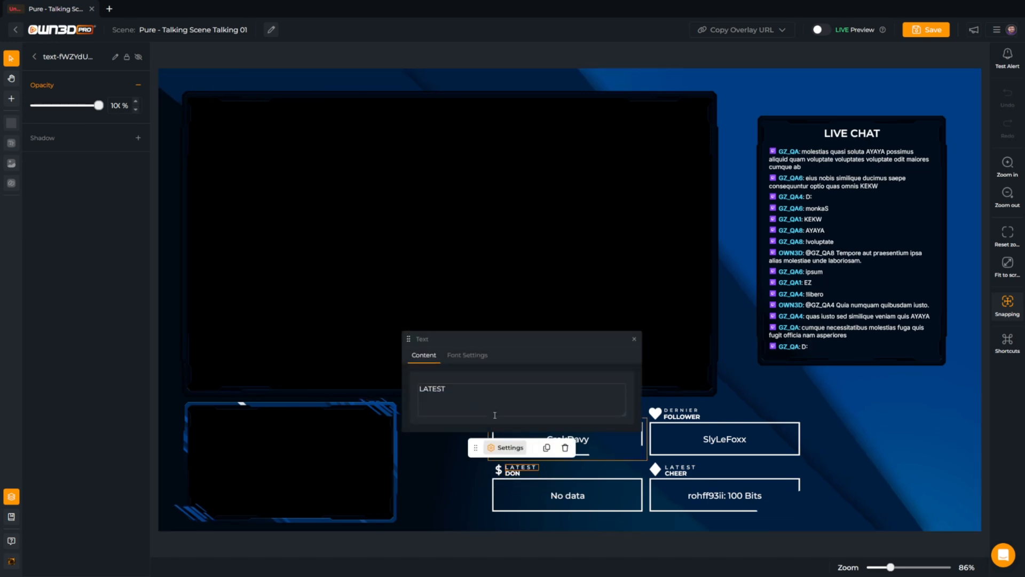
{"action": "double_click", "coordinate": [423, 396]}
{"action": "type", "text": "DERNIER"}
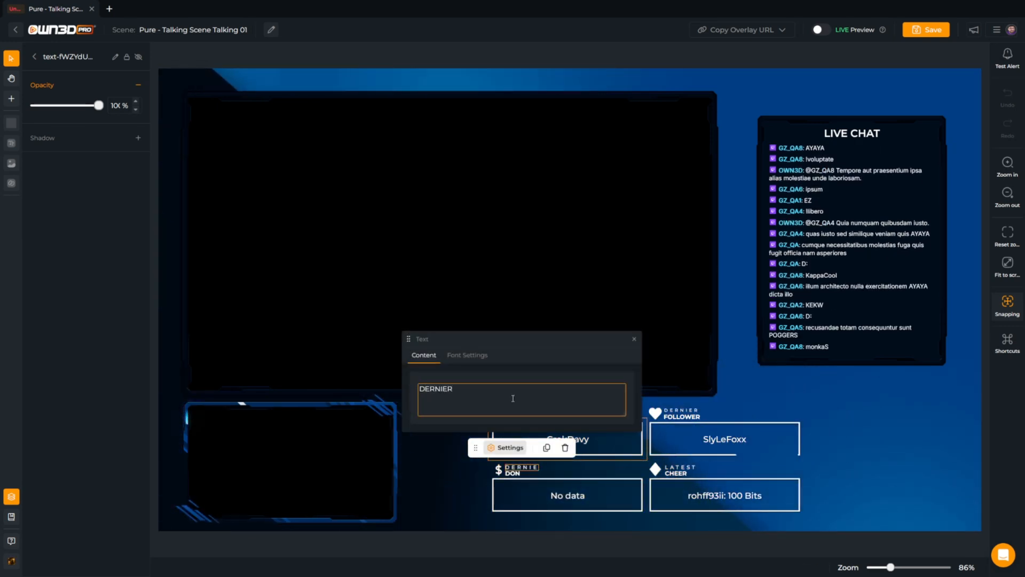
{"action": "left_click", "coordinate": [467, 355]}
{"action": "left_click", "coordinate": [566, 391]}
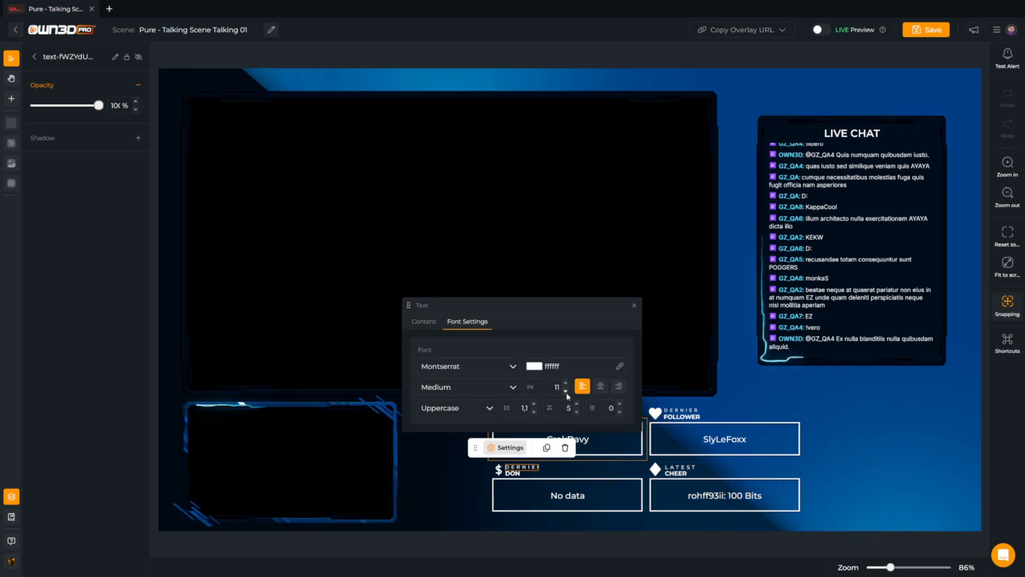
{"action": "left_click", "coordinate": [565, 392]}
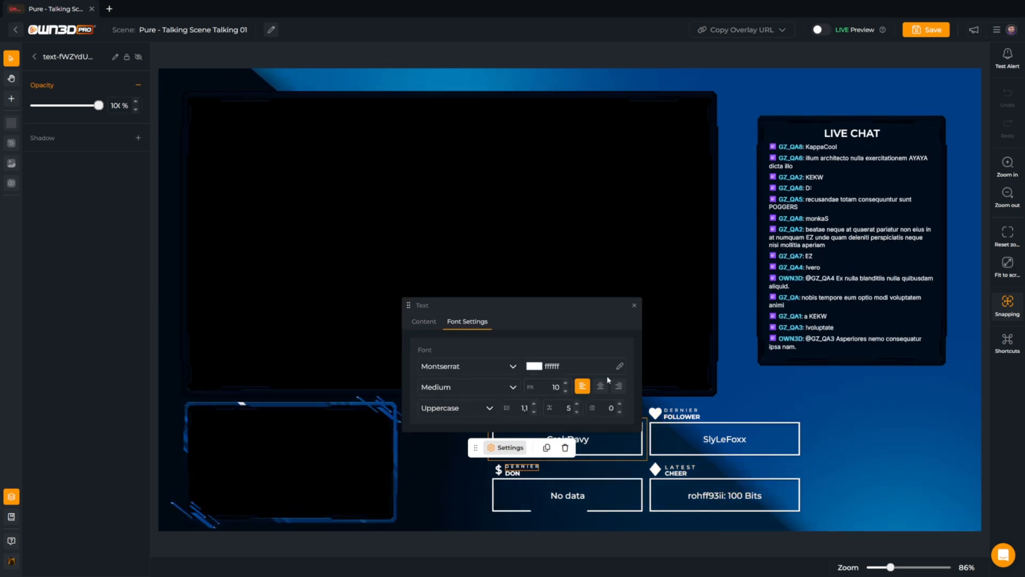
Change LATEST to DERNIER above CHEER in the Talking scene's Cheer group and set that text's font size to 10 px
{"action": "left_click", "coordinate": [680, 468]}
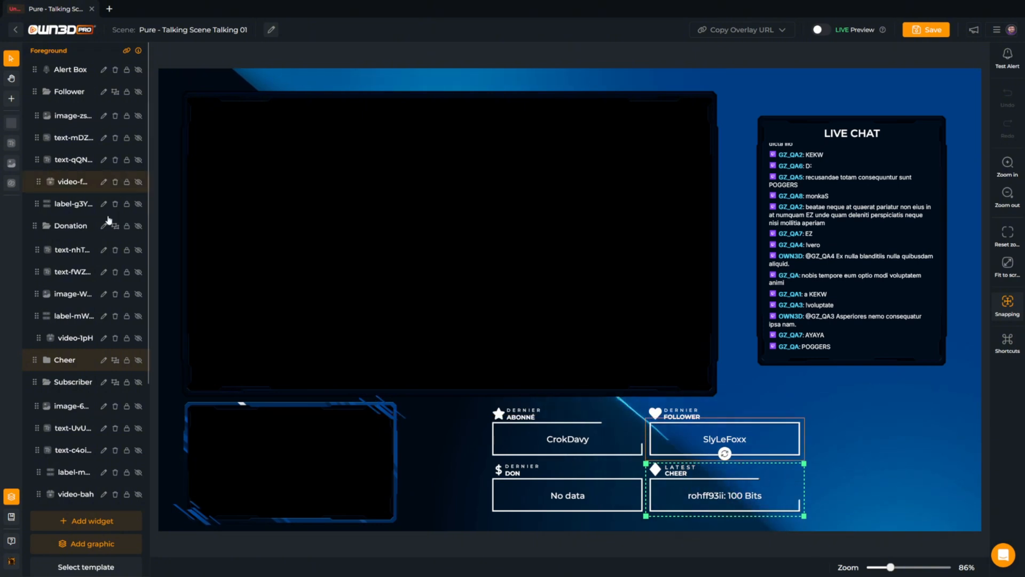
{"action": "left_click", "coordinate": [70, 359]}
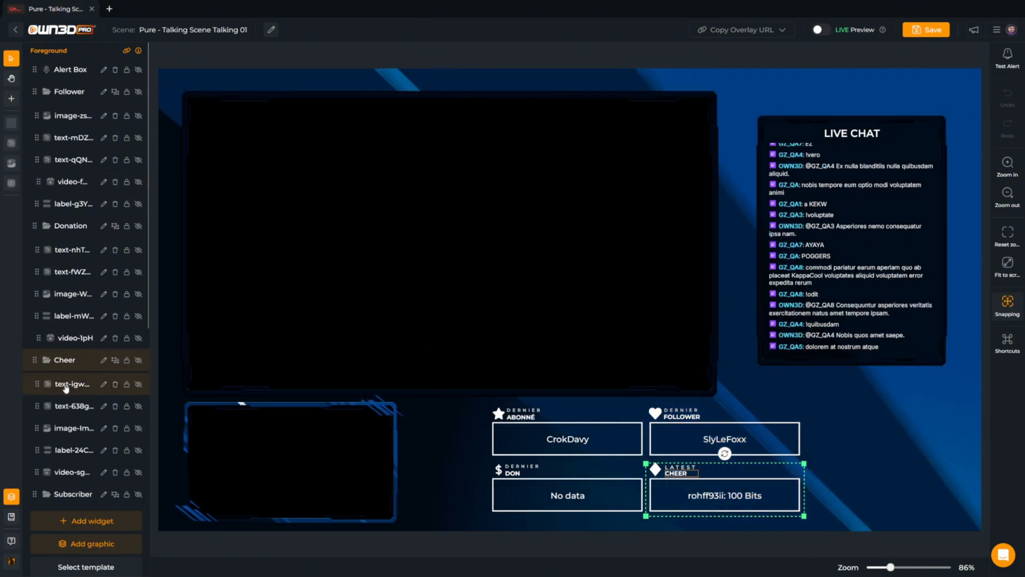
{"action": "left_click", "coordinate": [68, 405]}
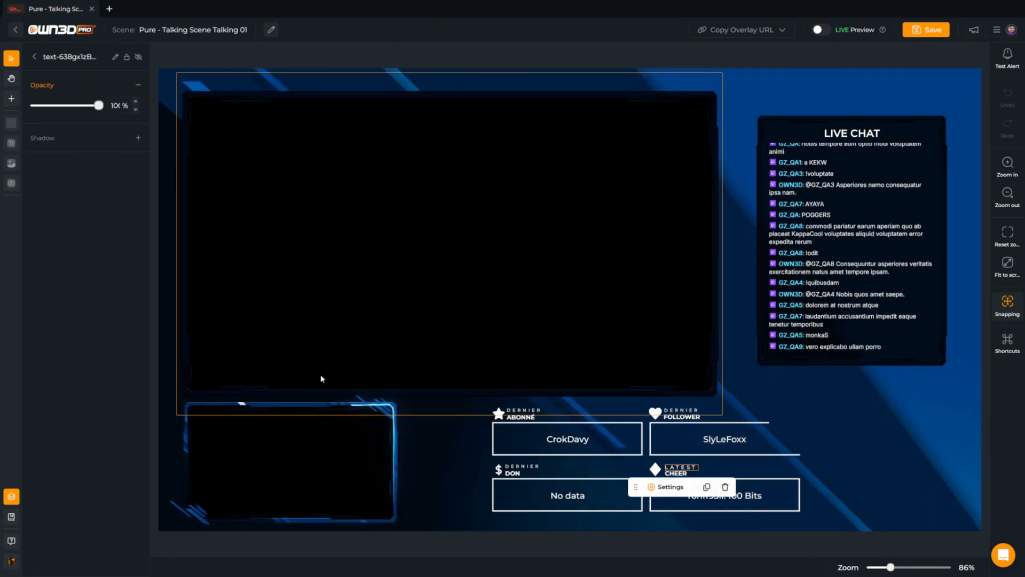
{"action": "left_click", "coordinate": [668, 487]}
{"action": "double_click", "coordinate": [594, 389]}
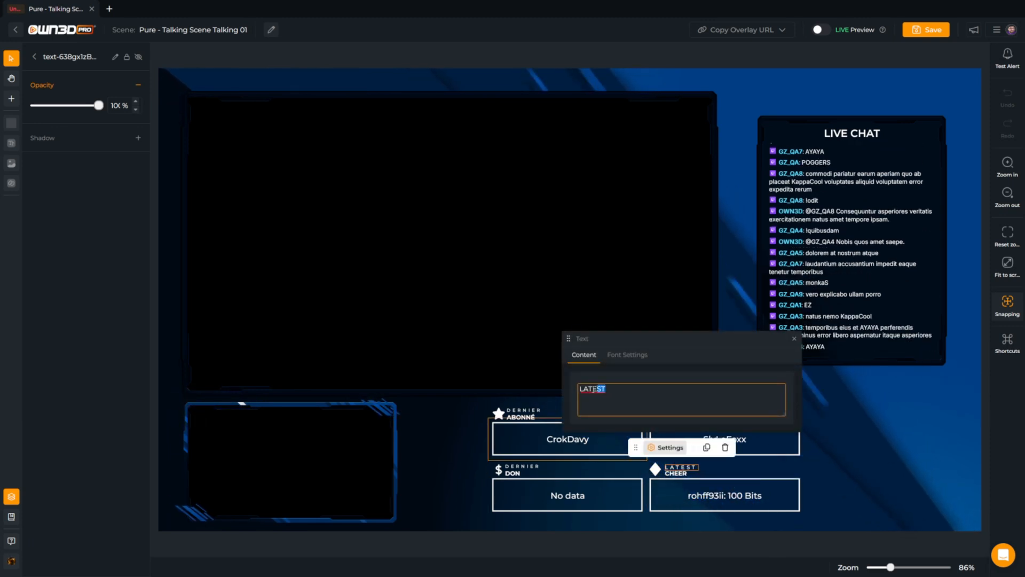
{"action": "type", "text": "DERNIER"}
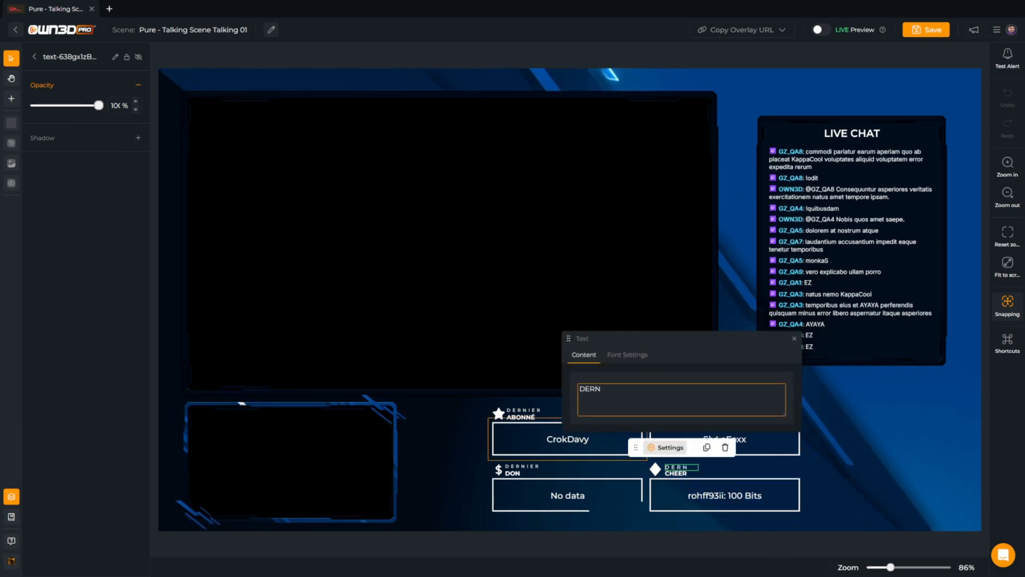
{"action": "left_click", "coordinate": [609, 353]}
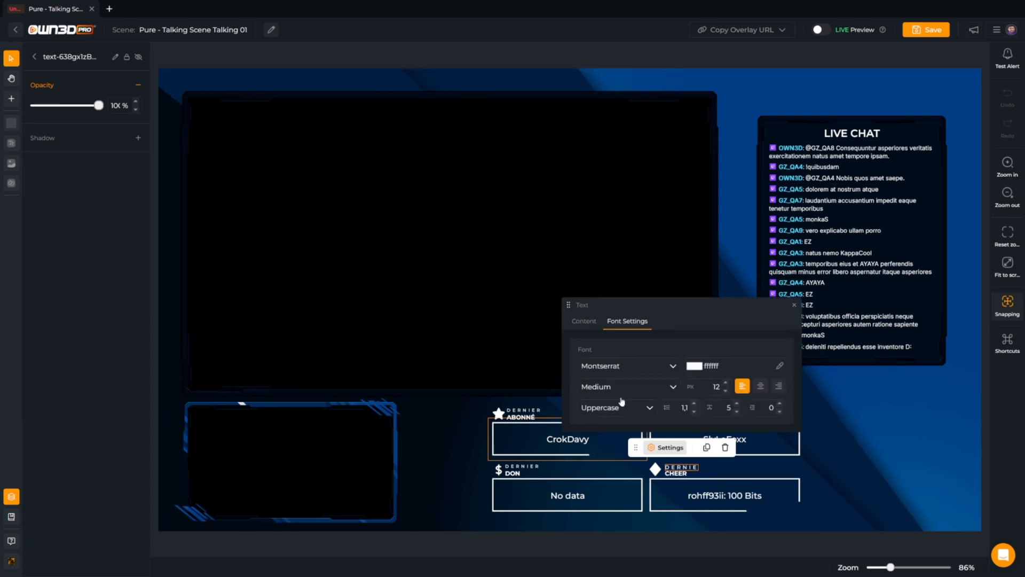
{"action": "left_click", "coordinate": [725, 390]}
{"action": "left_click", "coordinate": [725, 390]}
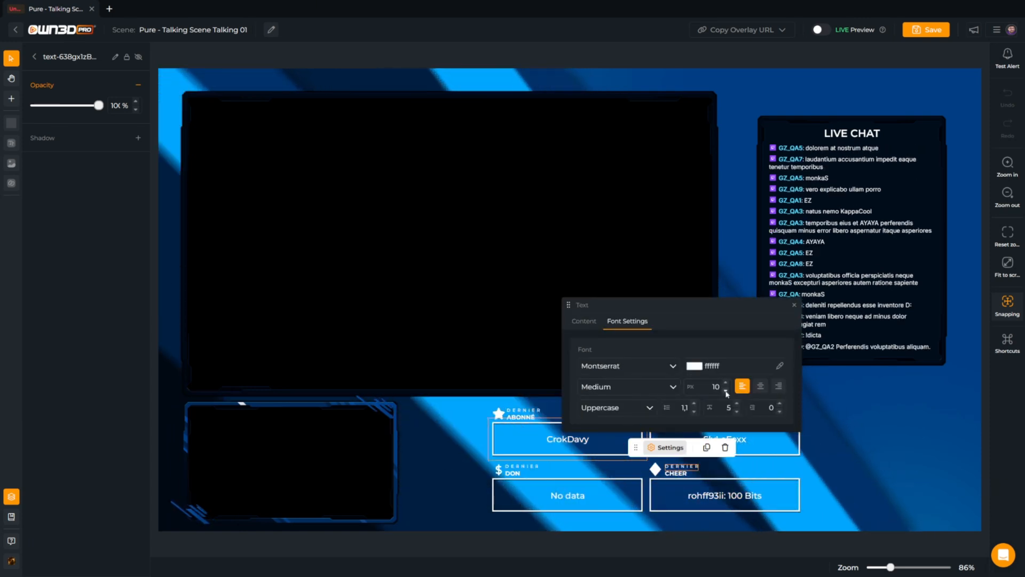
{"action": "left_click", "coordinate": [794, 306]}
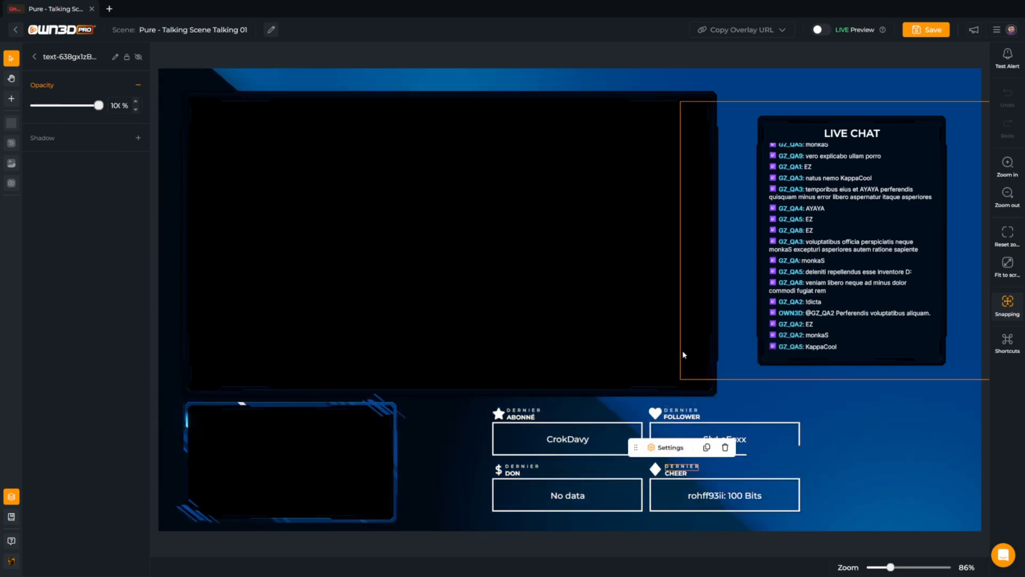
Save the Talking 01 scene and open the Overlay 01 scene from the Pure folder for editing
{"action": "left_click", "coordinate": [932, 31]}
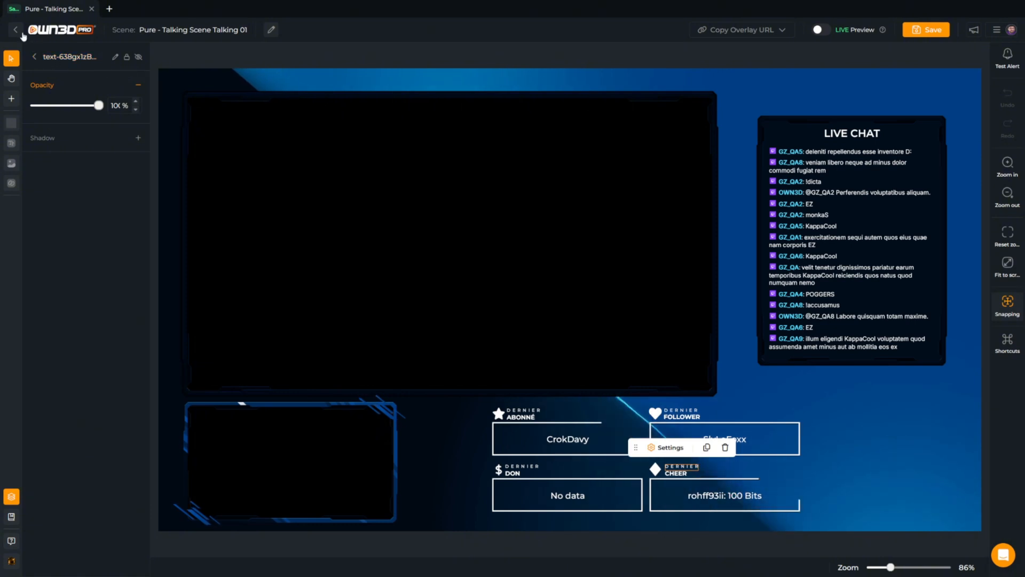
{"action": "left_click", "coordinate": [16, 30]}
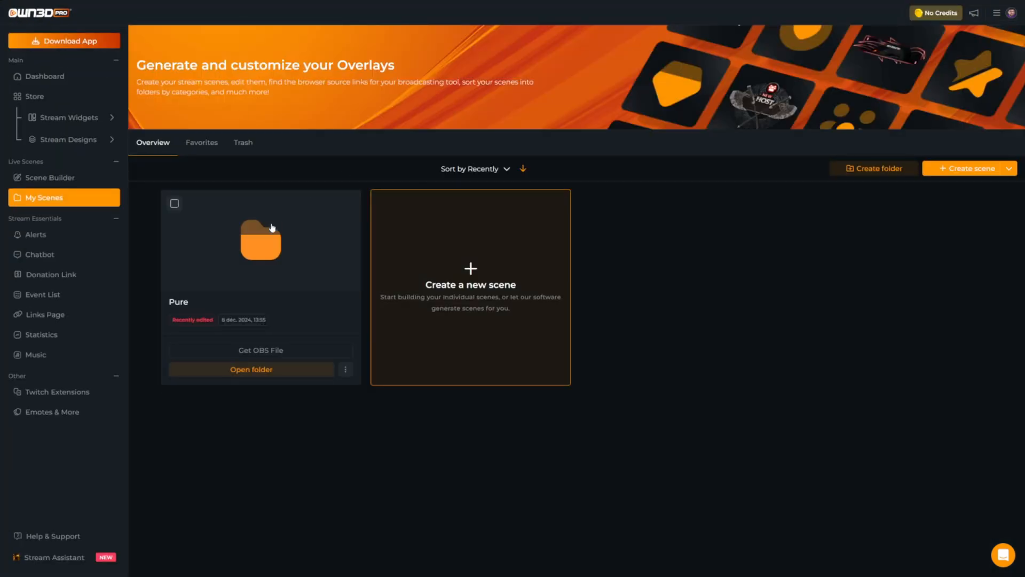
{"action": "left_click", "coordinate": [273, 228]}
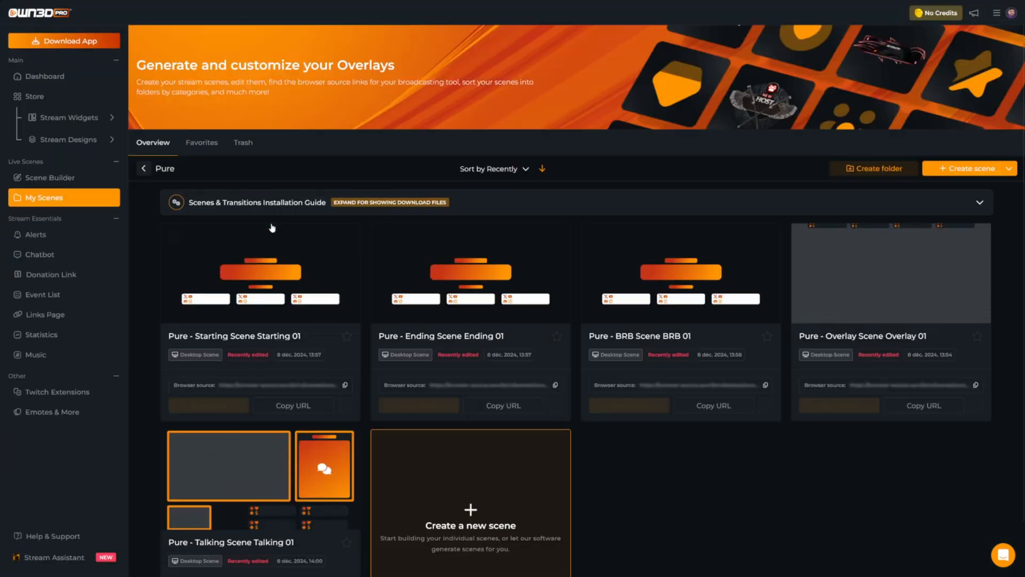
{"action": "left_click", "coordinate": [821, 266]}
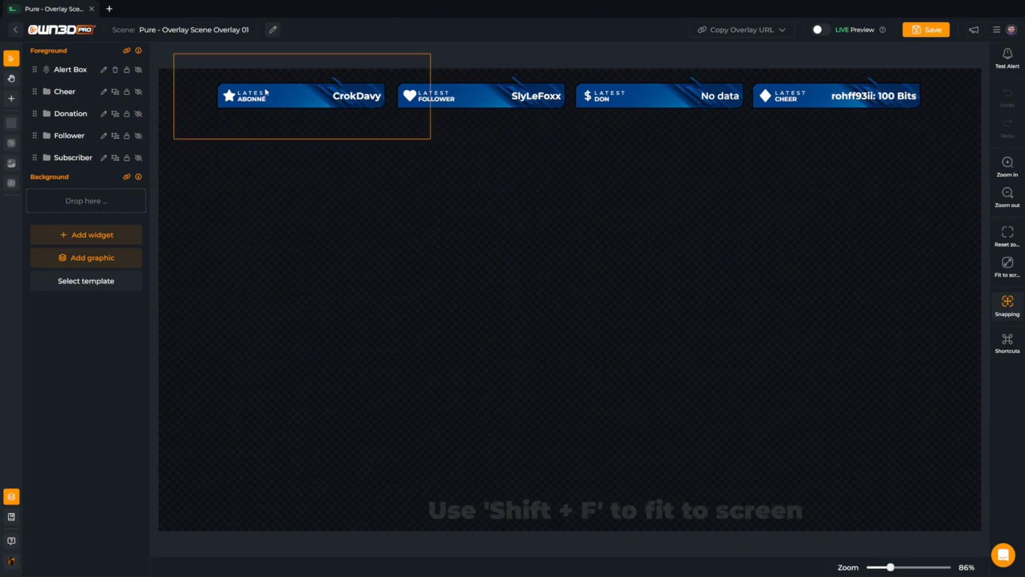
Change LATEST to DERNIER above ABONNÉ in the Overlay scene's Subscriber group and reduce that text's font size to fit the word
{"action": "left_click", "coordinate": [70, 158]}
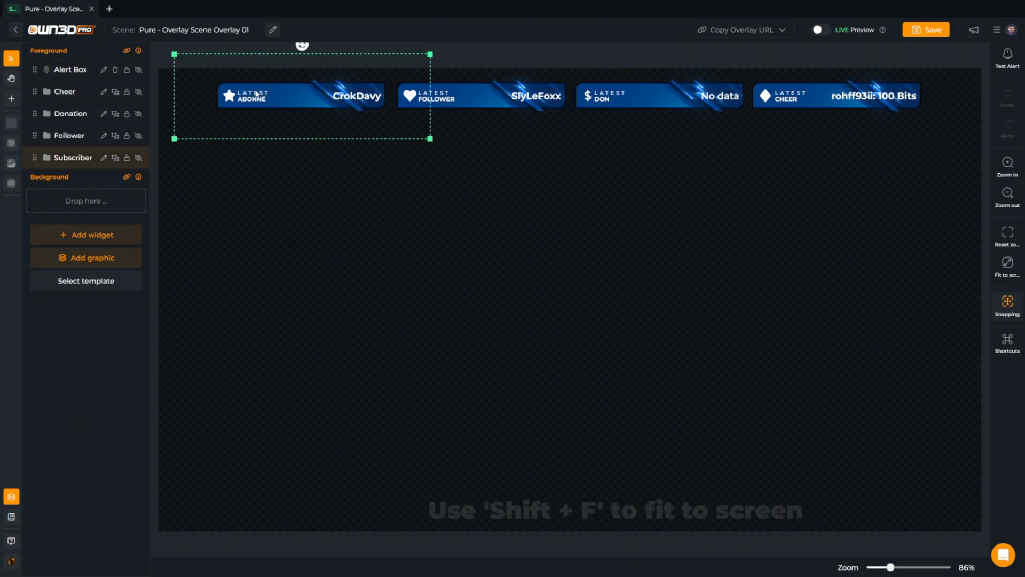
{"action": "left_click", "coordinate": [69, 157]}
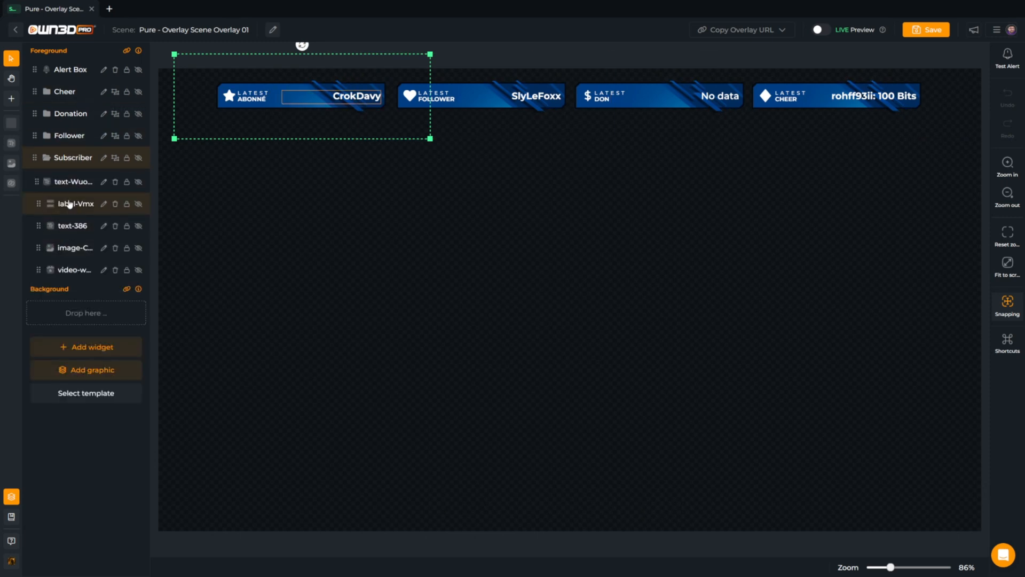
{"action": "left_click", "coordinate": [70, 225]}
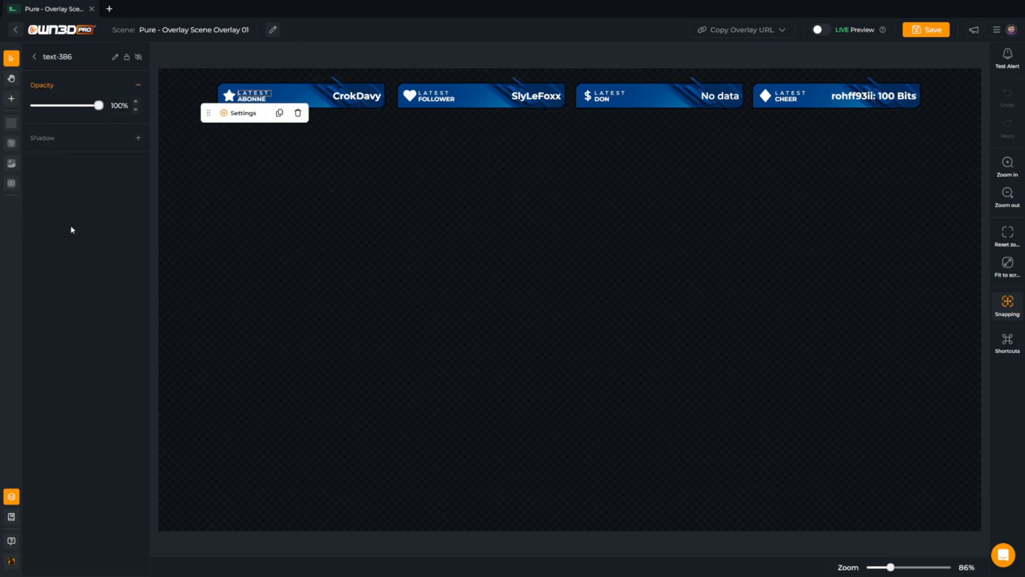
{"action": "left_click", "coordinate": [240, 115]}
{"action": "left_click_drag", "start_coordinate": [179, 187], "coordinate": [167, 189]}
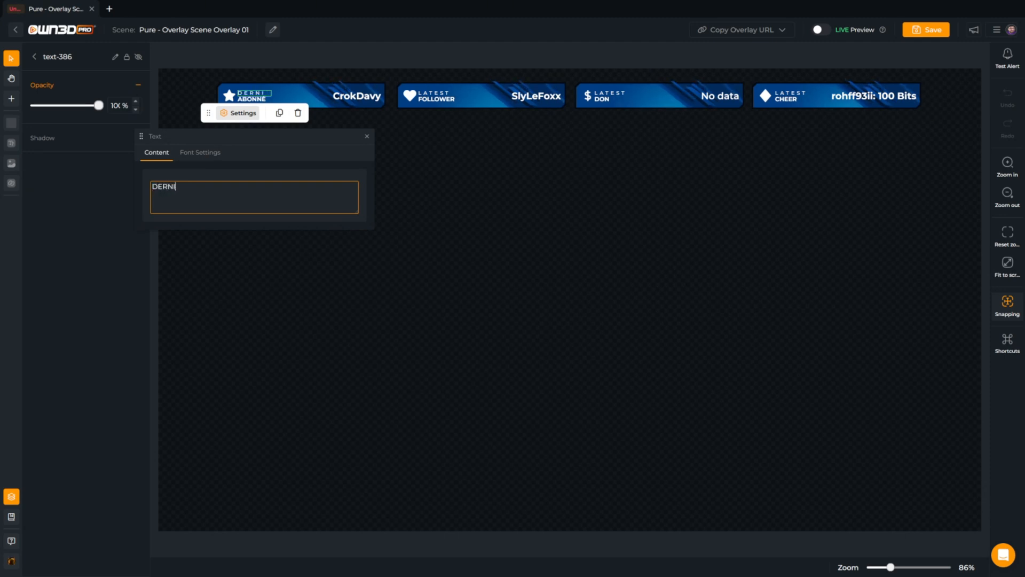
{"action": "left_click", "coordinate": [191, 155]}
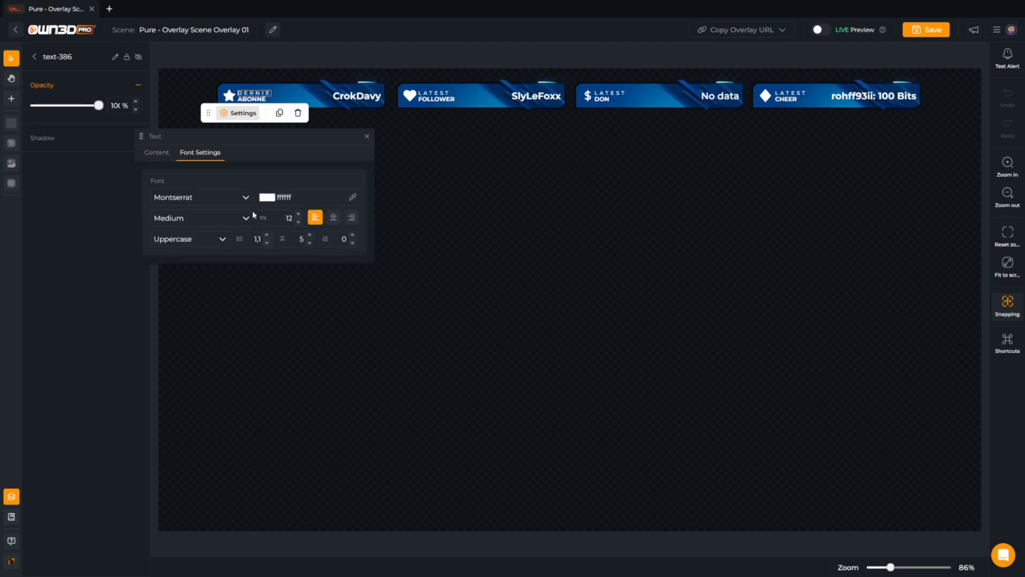
Change LATEST to DERNIER in the Overlay scene's Follower group and set that text's font size to 10 px
{"action": "left_click", "coordinate": [432, 93]}
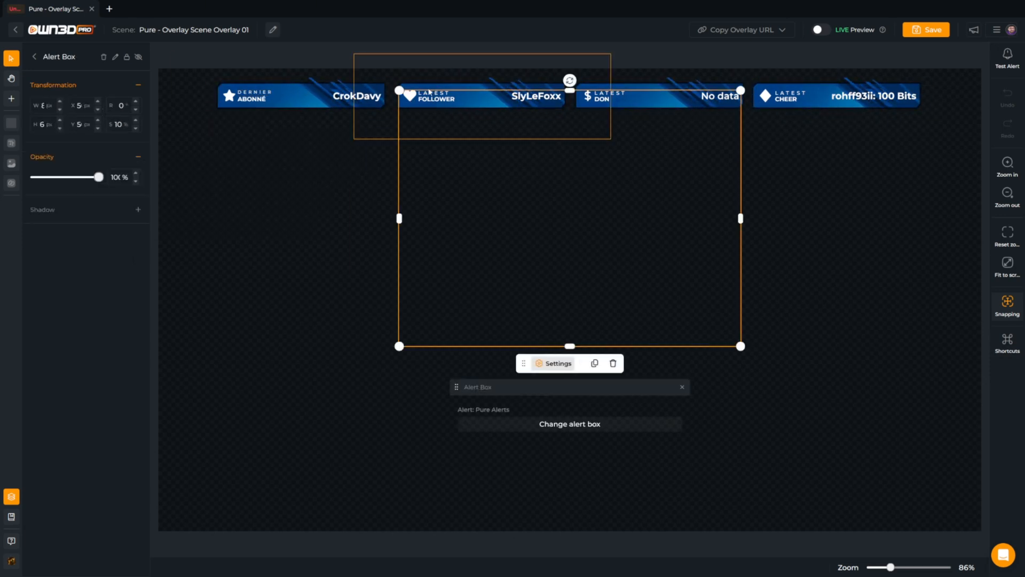
{"action": "left_click", "coordinate": [430, 91]}
{"action": "left_click", "coordinate": [69, 137]}
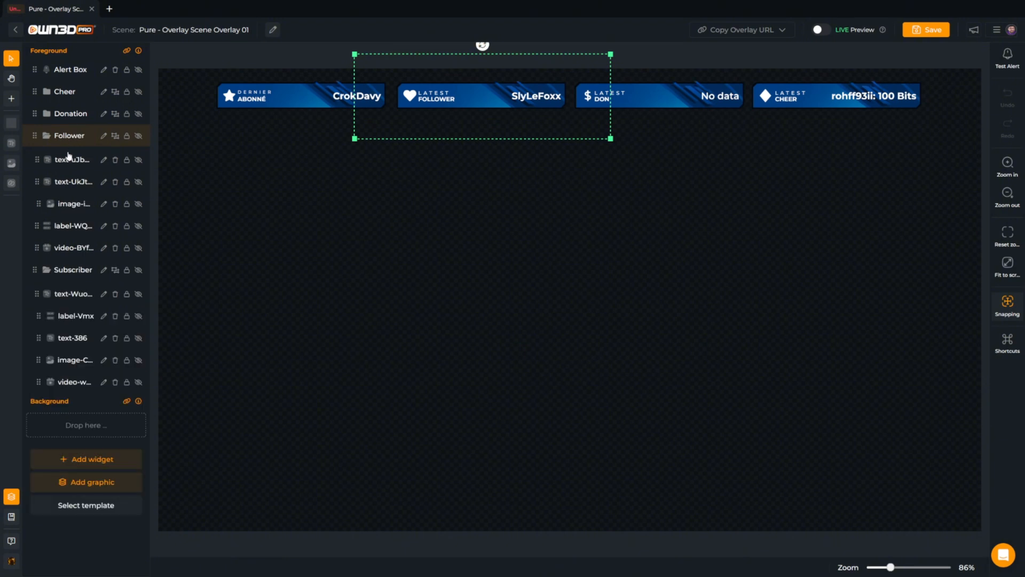
{"action": "left_click", "coordinate": [69, 182]}
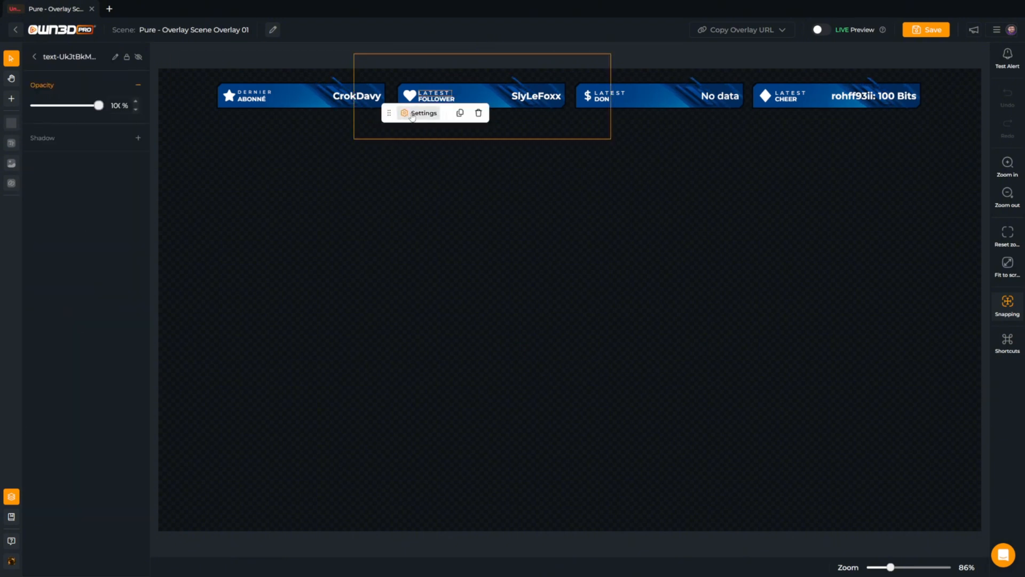
{"action": "left_click", "coordinate": [412, 114]}
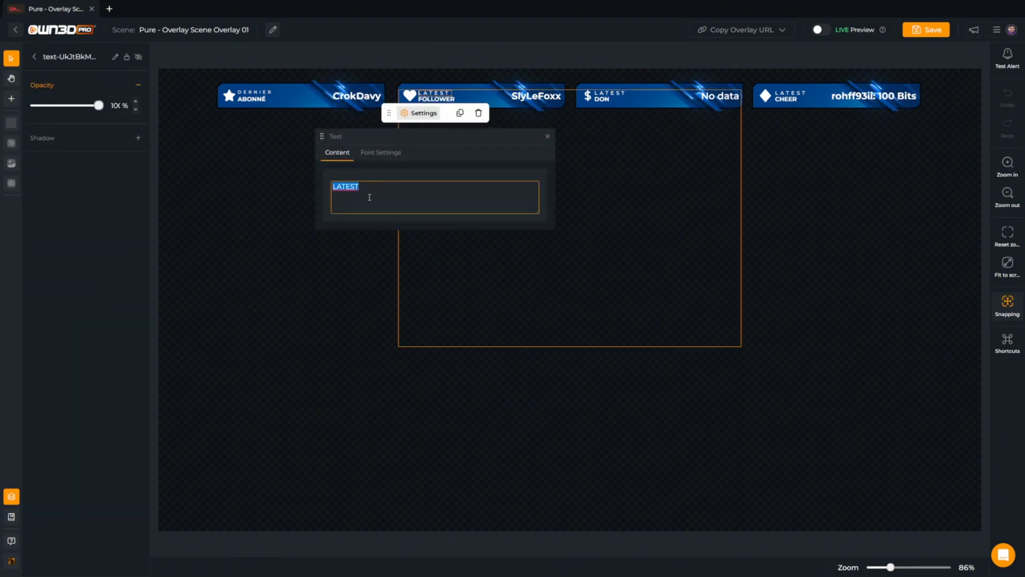
{"action": "type", "text": "DERNIER"}
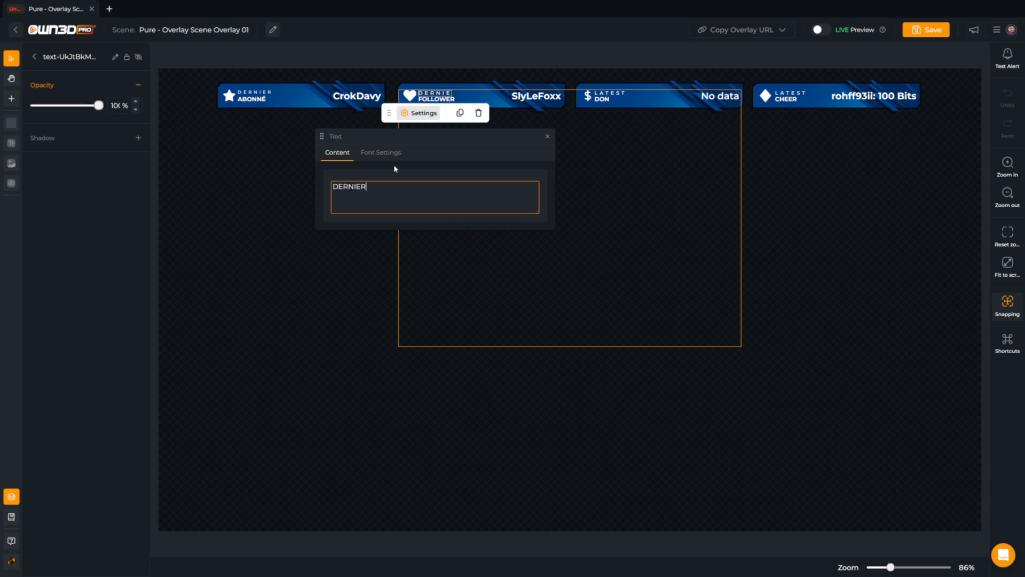
{"action": "left_click", "coordinate": [387, 151]}
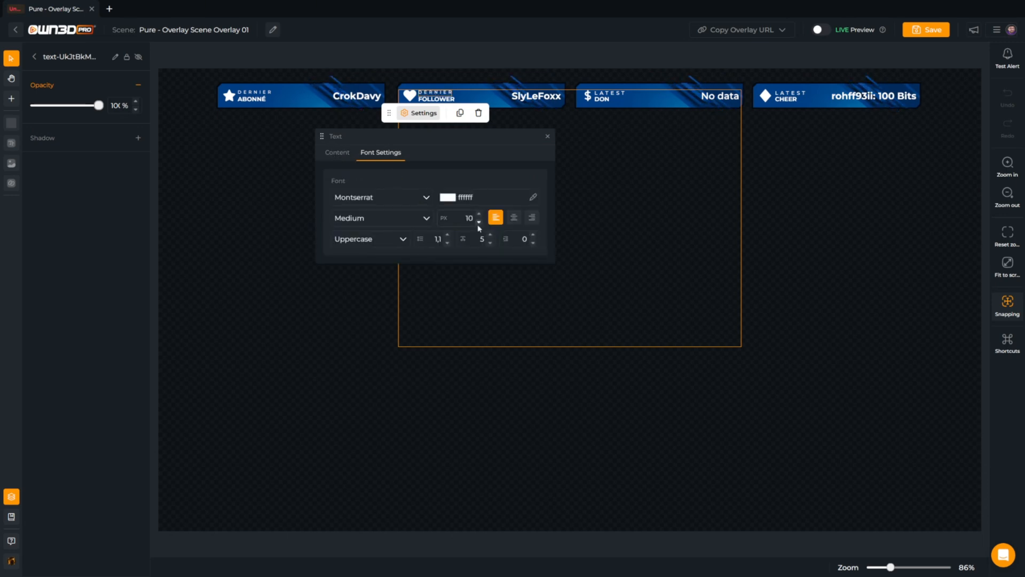
Change LATEST to DERNIER above DON in the Overlay scene's Donation group and set that text's font size to 10 px
{"action": "left_click", "coordinate": [615, 90]}
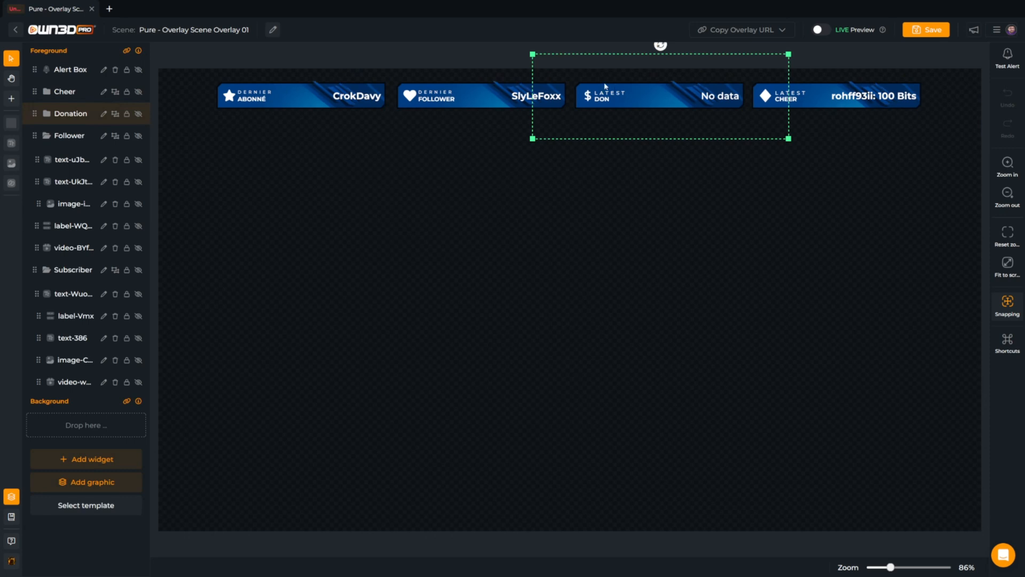
{"action": "left_click", "coordinate": [70, 113]}
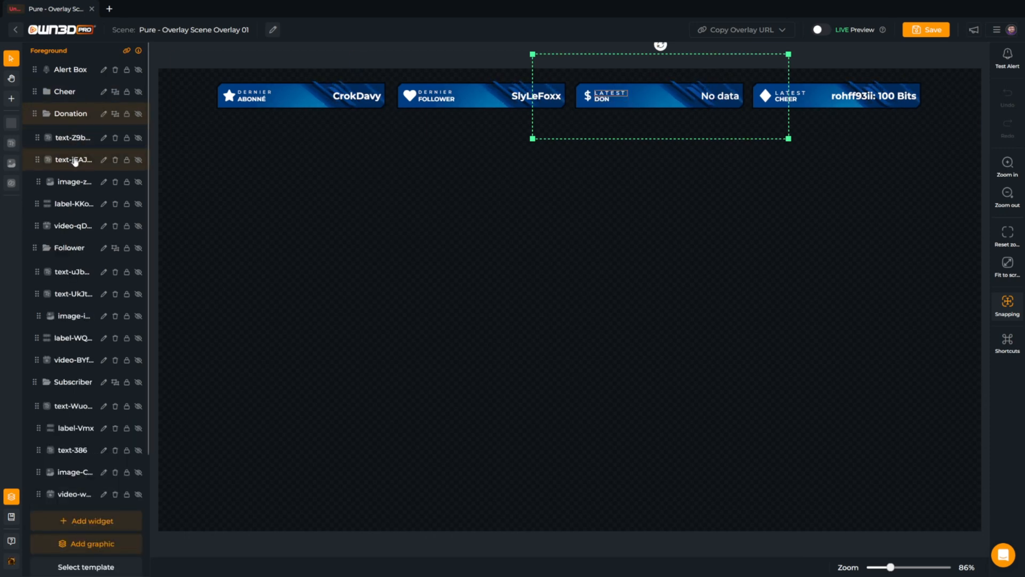
{"action": "left_click", "coordinate": [73, 160]}
{"action": "left_click", "coordinate": [596, 113]}
{"action": "left_click", "coordinate": [534, 193]}
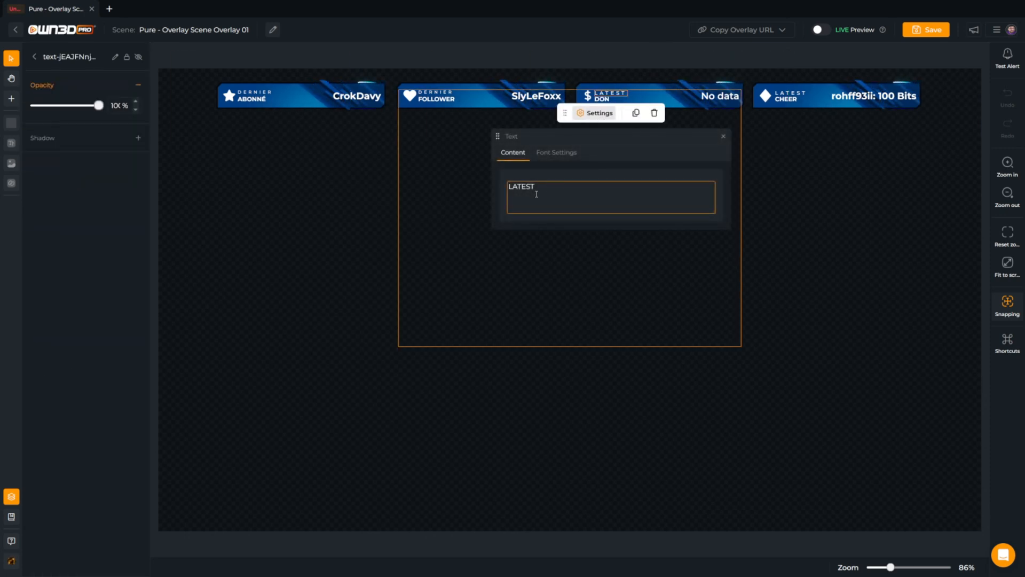
{"action": "key", "text": "ctrl+a"}
{"action": "type", "text": "DERN"}
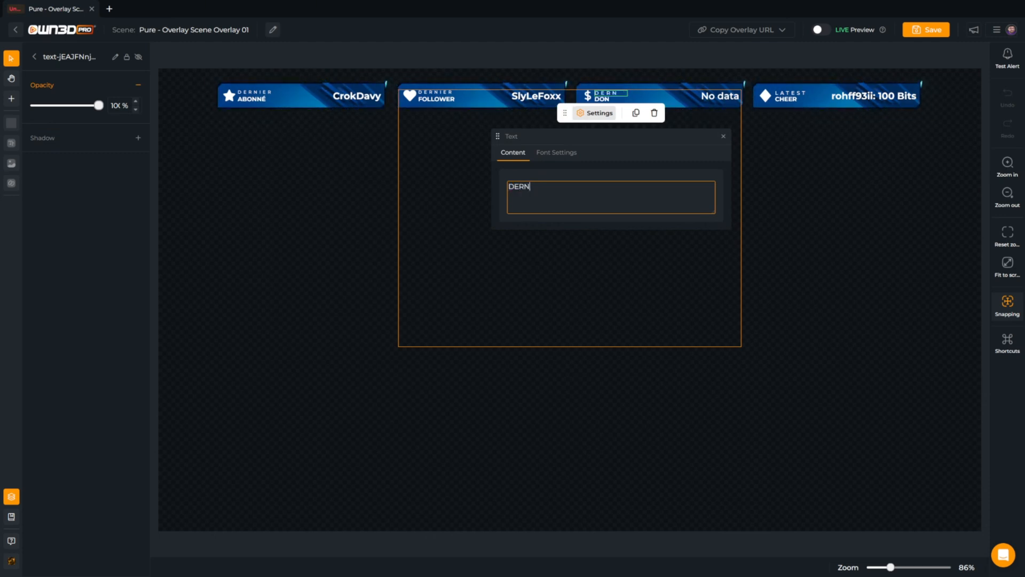
{"action": "left_click", "coordinate": [560, 154]}
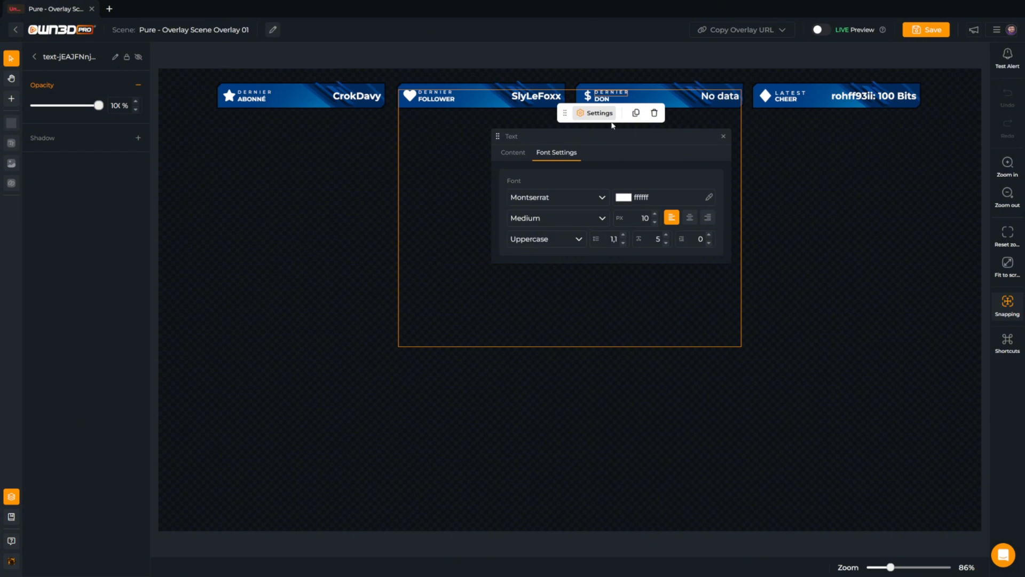
Change LATEST to DERNIER in the Overlay scene's Cheer group at a 10 px font size, and save and exit the scene
{"action": "left_click", "coordinate": [791, 99]}
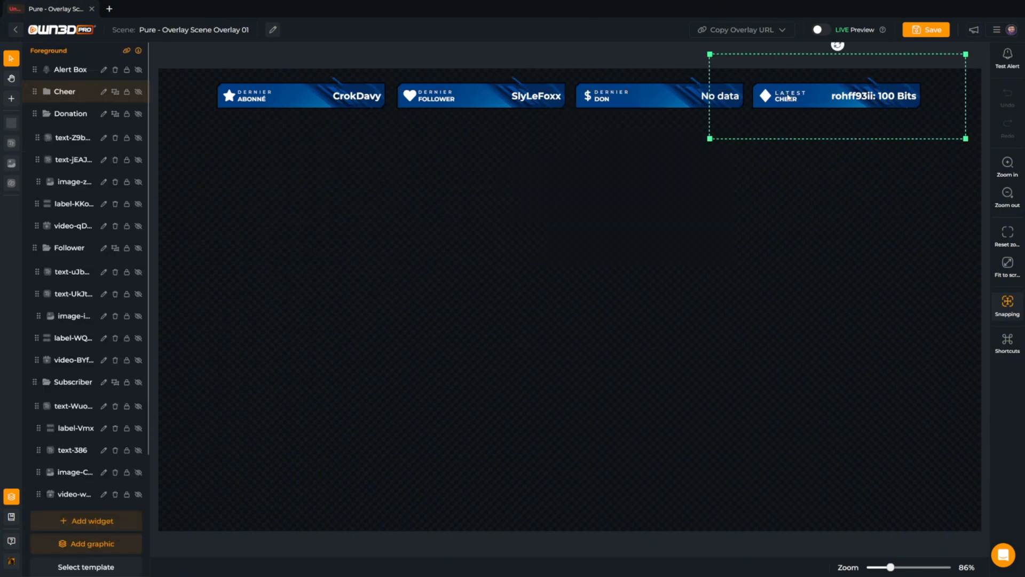
{"action": "left_click", "coordinate": [65, 92]}
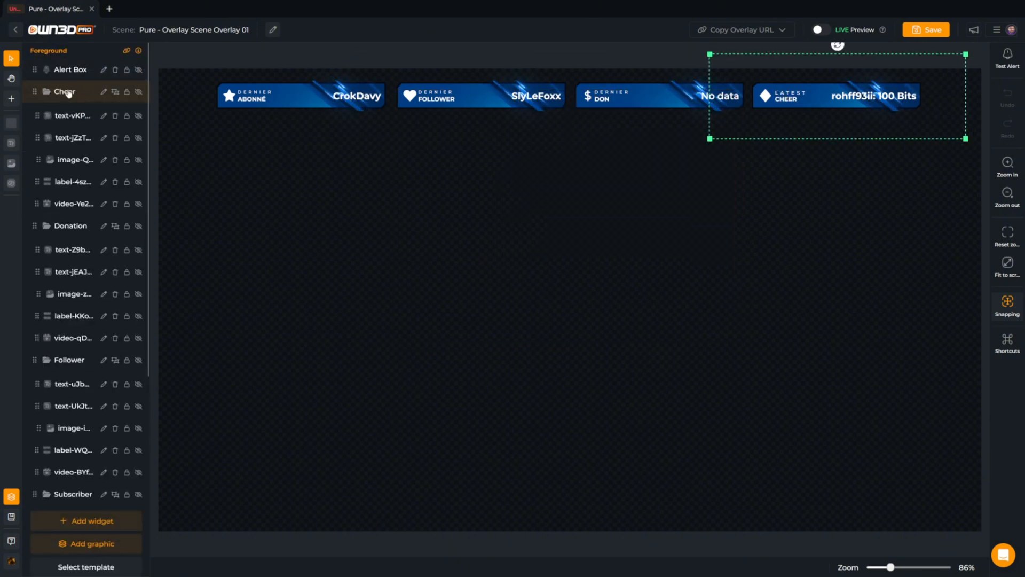
{"action": "left_click", "coordinate": [71, 137]}
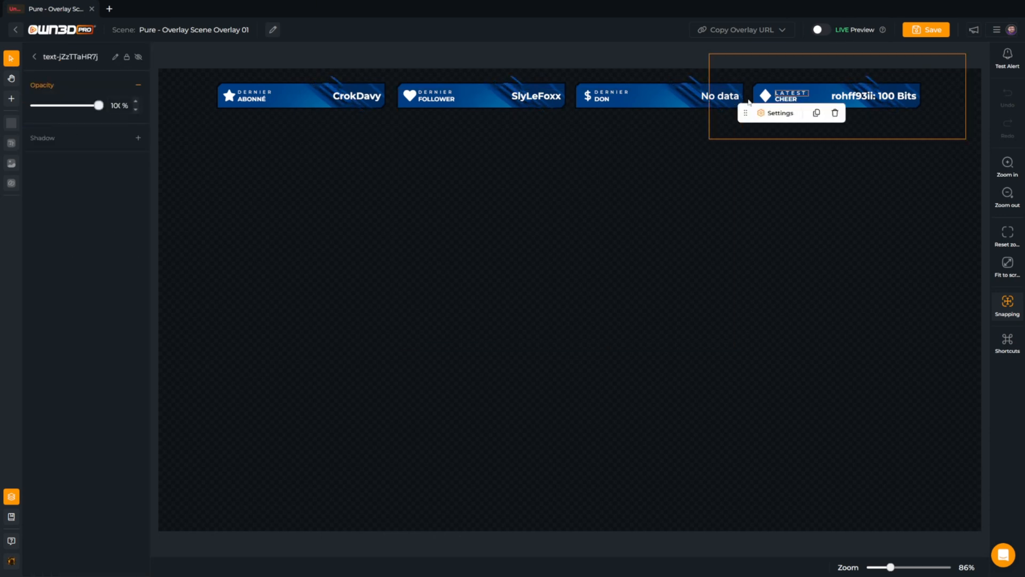
{"action": "left_click", "coordinate": [777, 113]}
{"action": "left_click", "coordinate": [720, 185]}
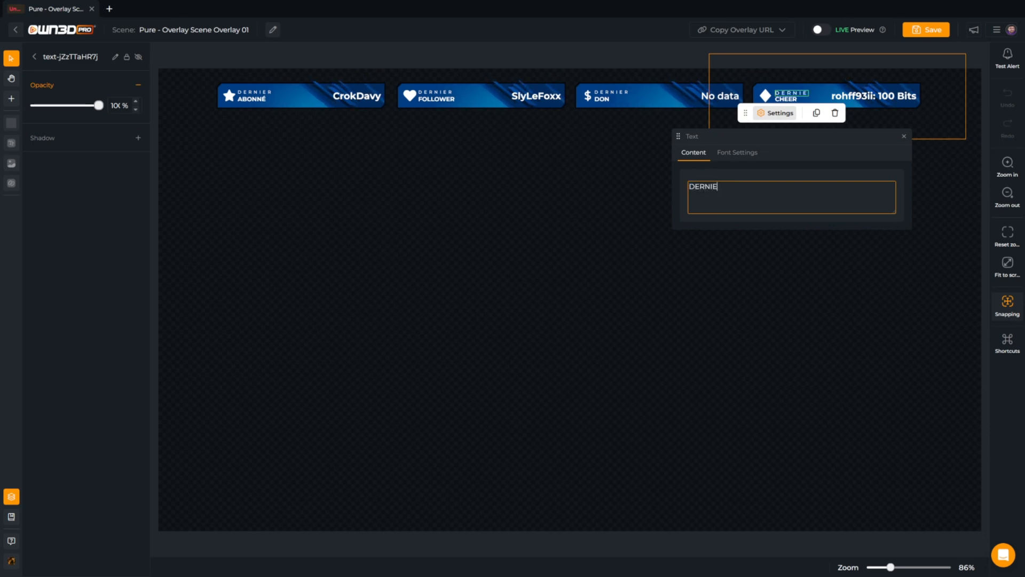
{"action": "left_click", "coordinate": [730, 153]}
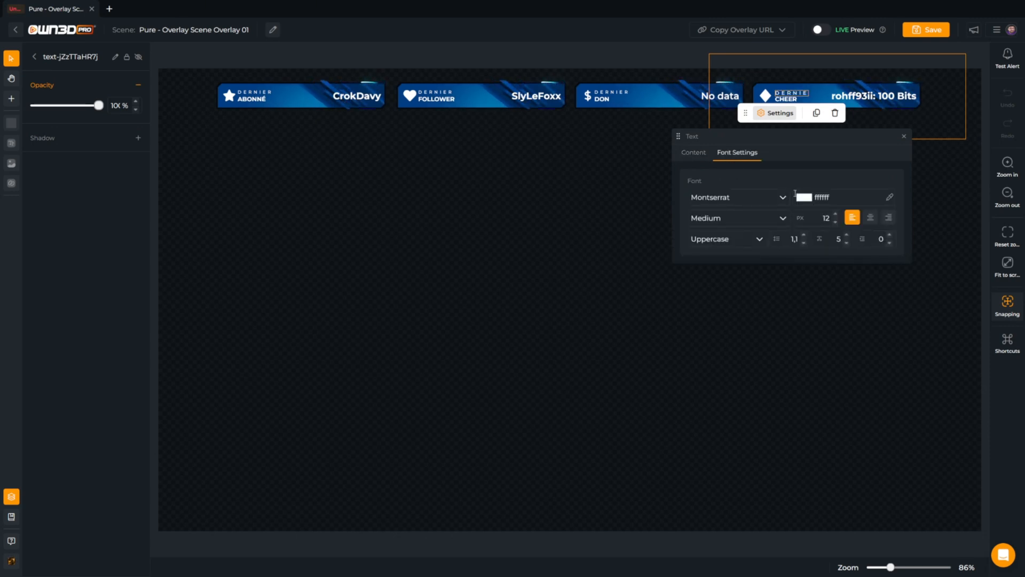
{"action": "left_click", "coordinate": [836, 221]}
{"action": "left_click", "coordinate": [836, 221]}
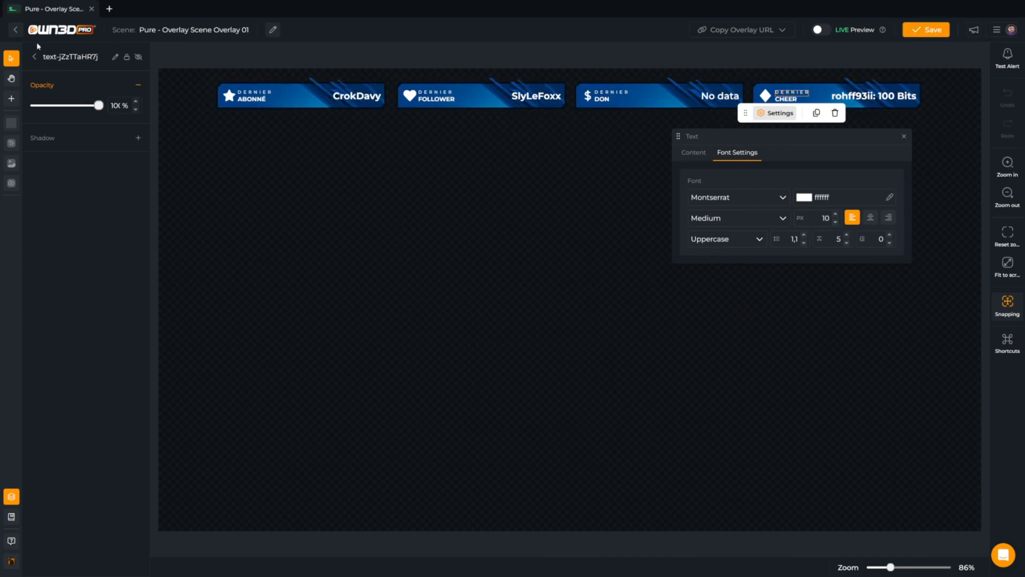
{"action": "left_click", "coordinate": [16, 32]}
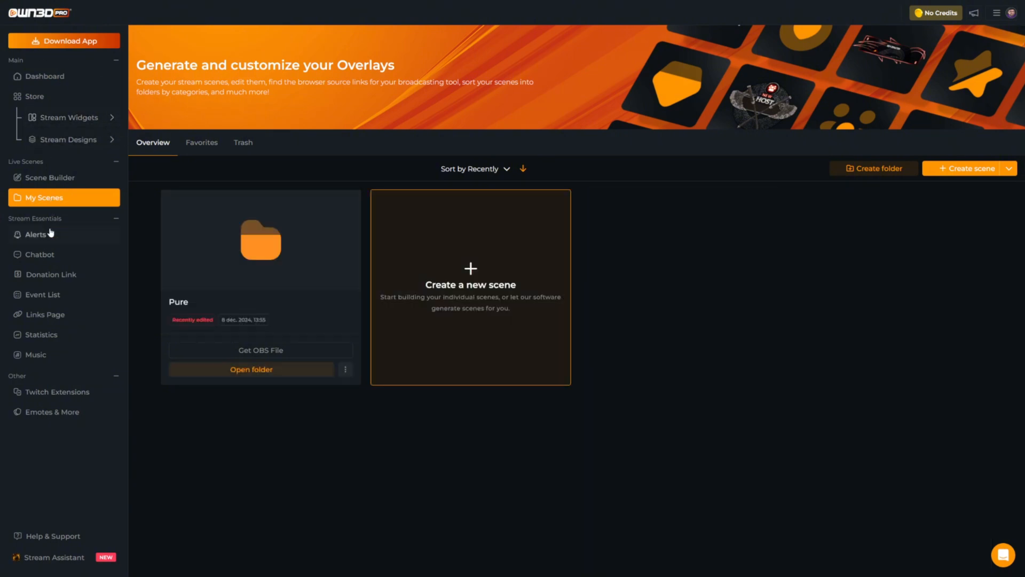
Open the Pure scene folder, switch to OBS Studio and check the Starting, Ending, BRB, Overlay and Talking scenes, finishing on Starting 01
{"action": "left_click", "coordinate": [213, 230]}
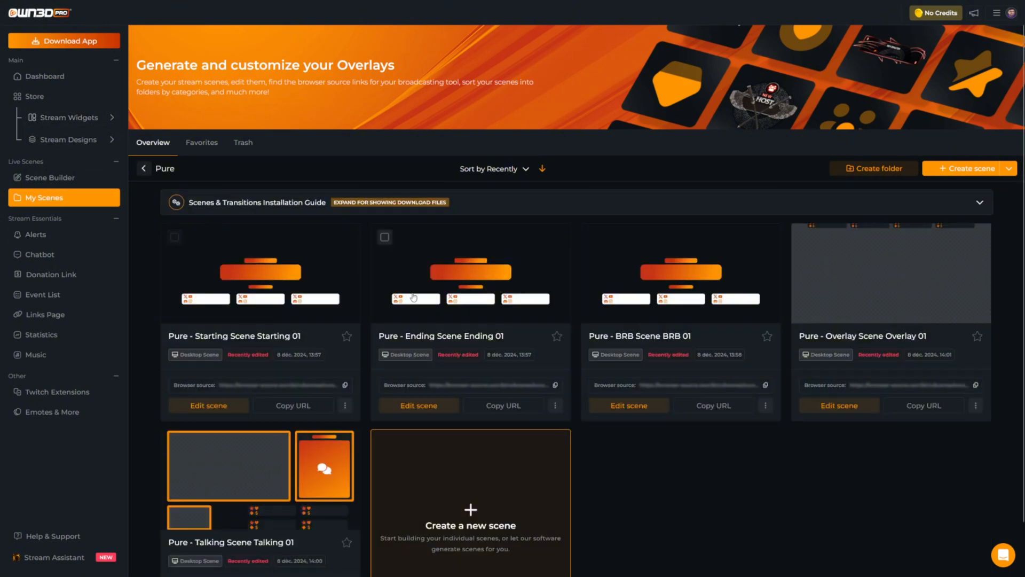
{"action": "key", "text": "super"}
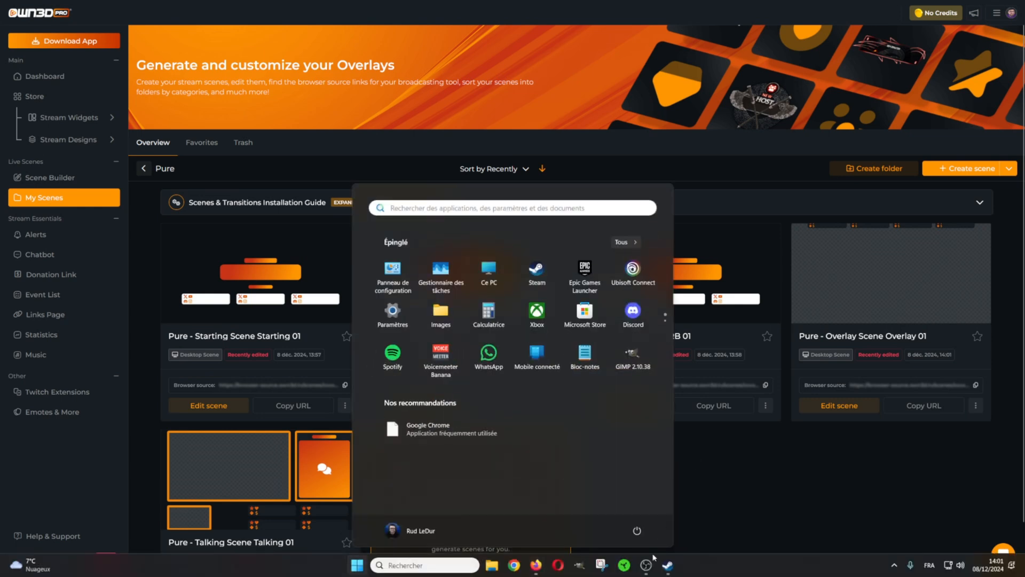
{"action": "left_click", "coordinate": [647, 565]}
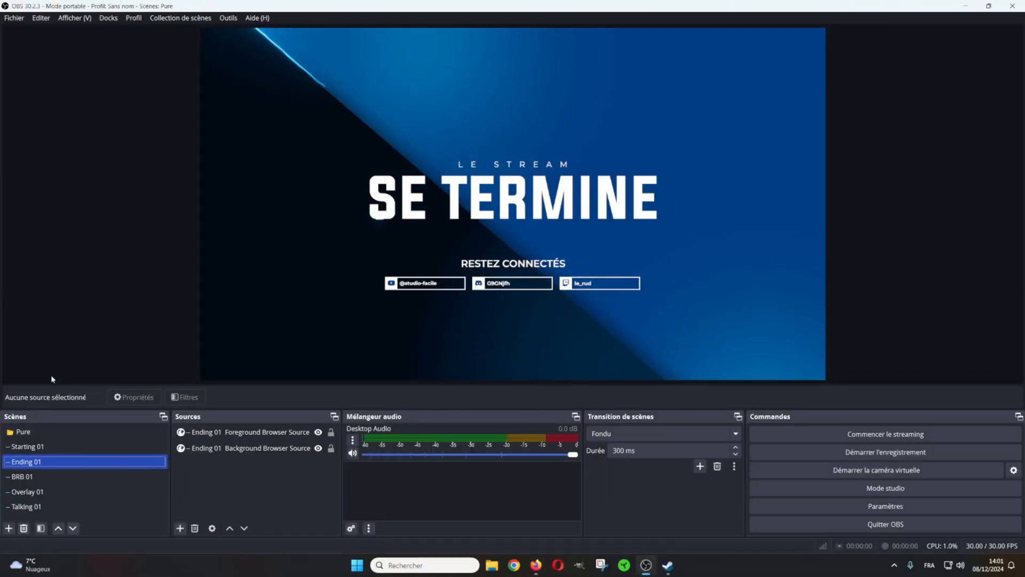
{"action": "left_click", "coordinate": [39, 448]}
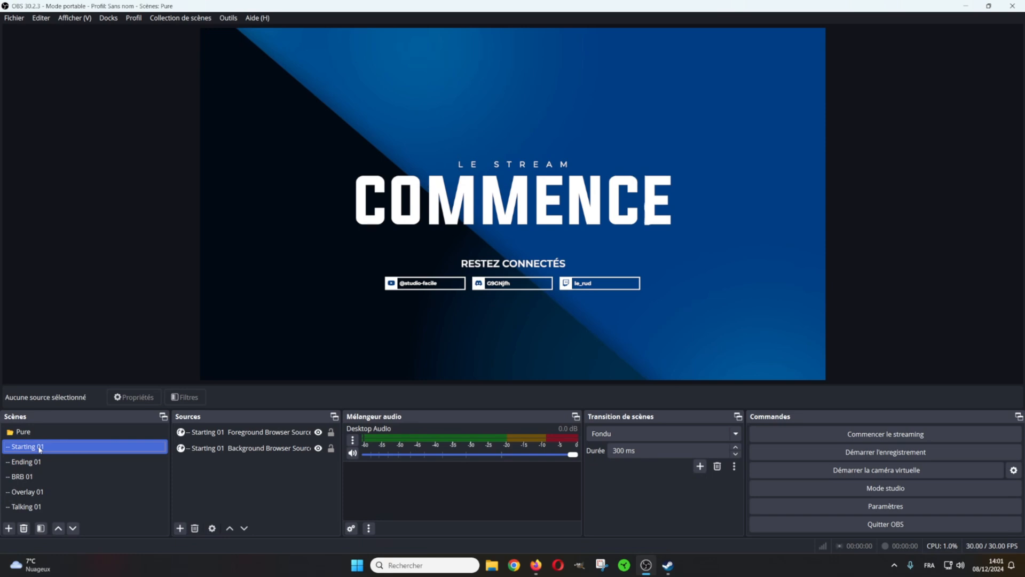
{"action": "left_click", "coordinate": [37, 462]}
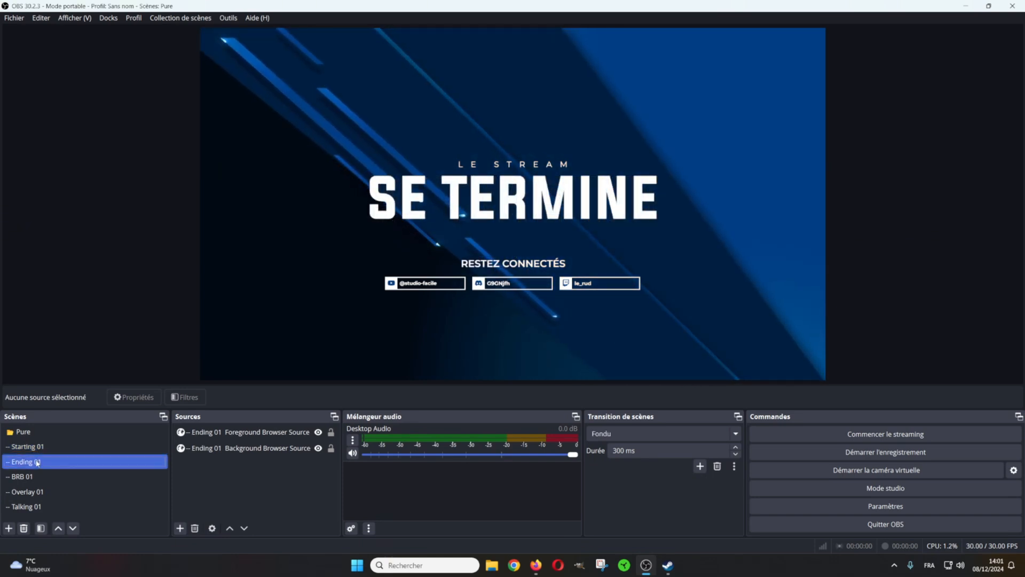
{"action": "left_click", "coordinate": [37, 481]}
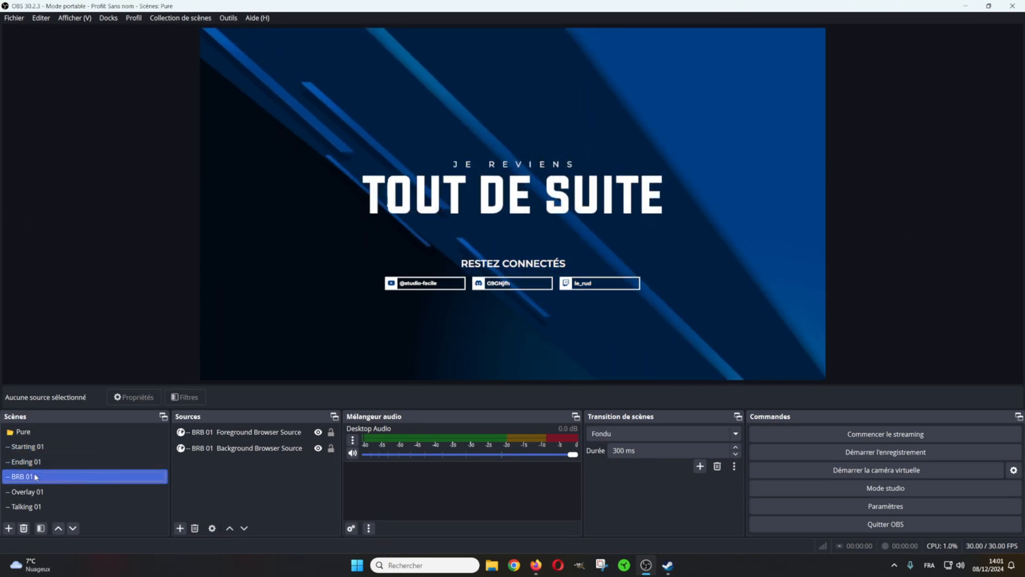
{"action": "left_click", "coordinate": [38, 490]}
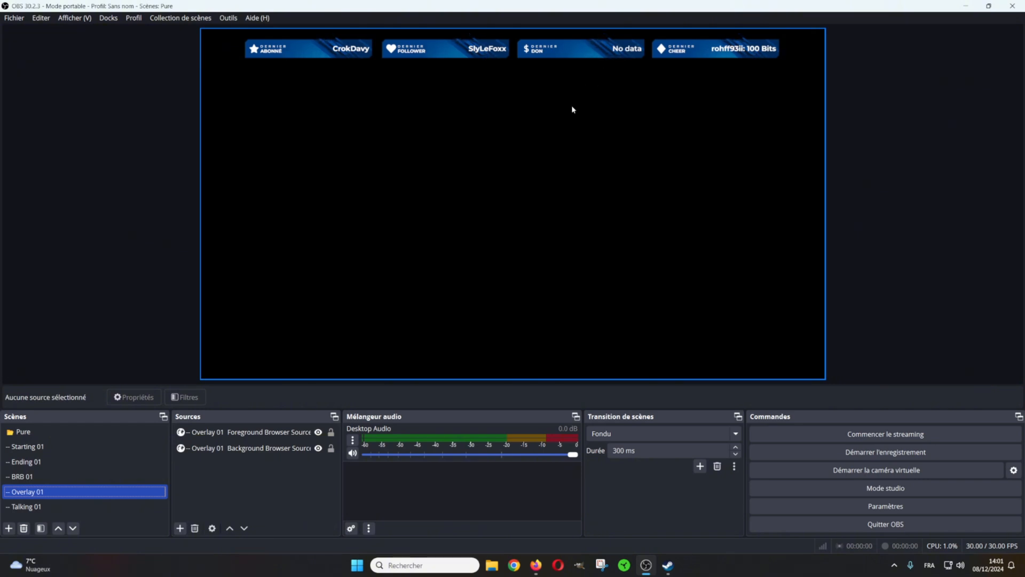
{"action": "left_click", "coordinate": [27, 506]}
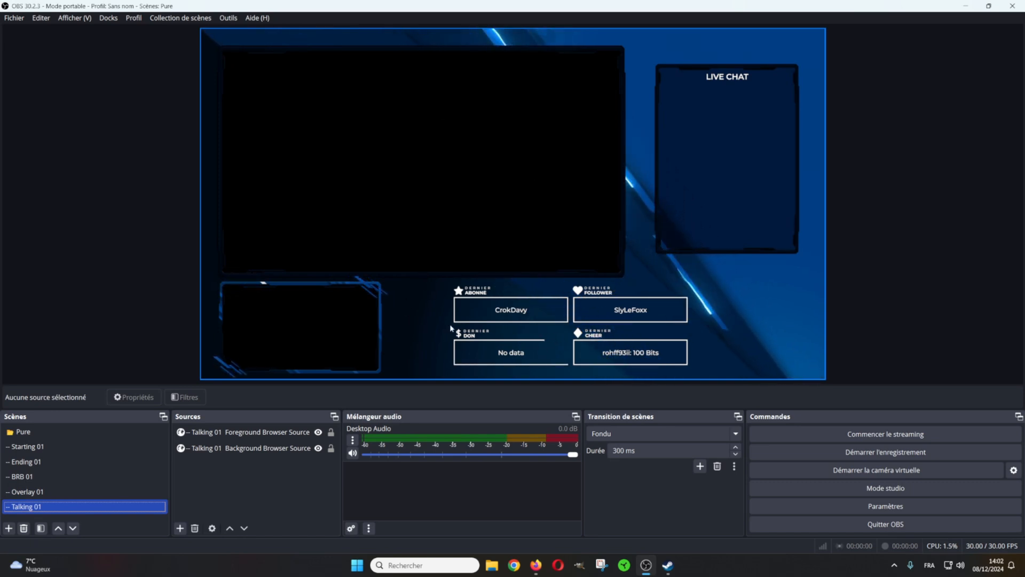
{"action": "left_click", "coordinate": [63, 447]}
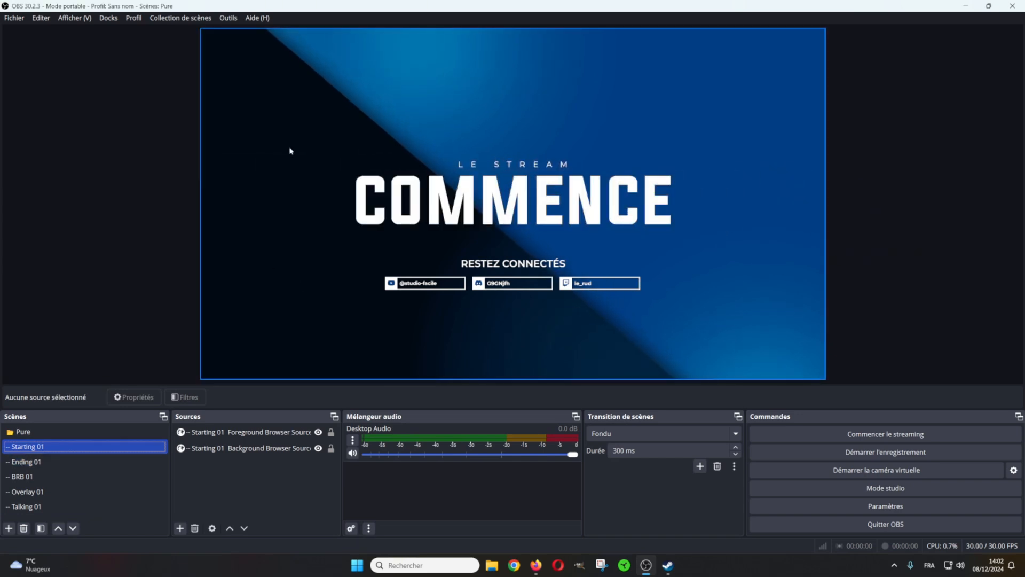
Switch back to OWN3D Pro in the browser and open the Follow alert of the Pure Alerts set for editing
{"action": "left_click", "coordinate": [537, 569]}
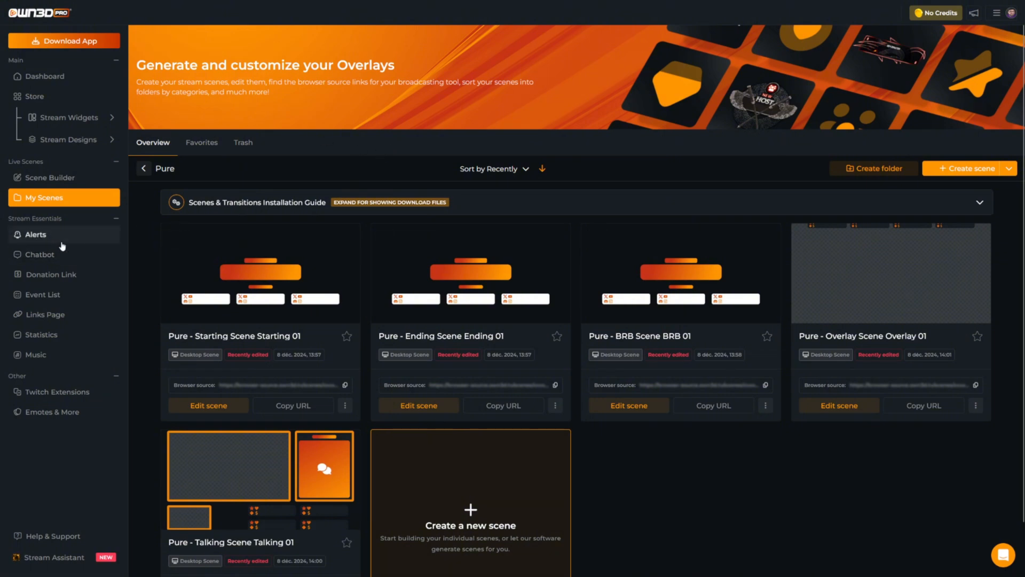
{"action": "left_click", "coordinate": [31, 236]}
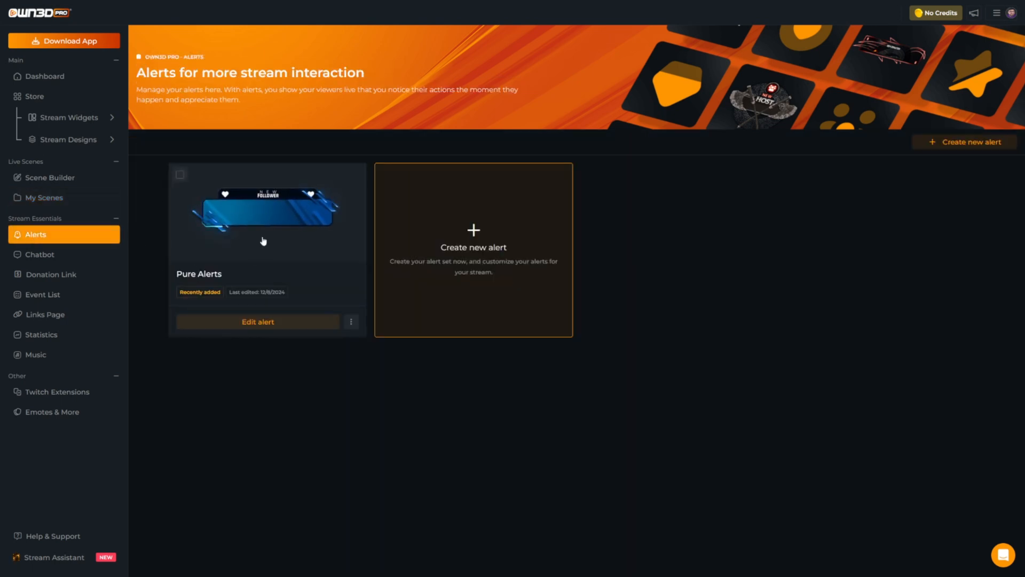
{"action": "left_click", "coordinate": [258, 322]}
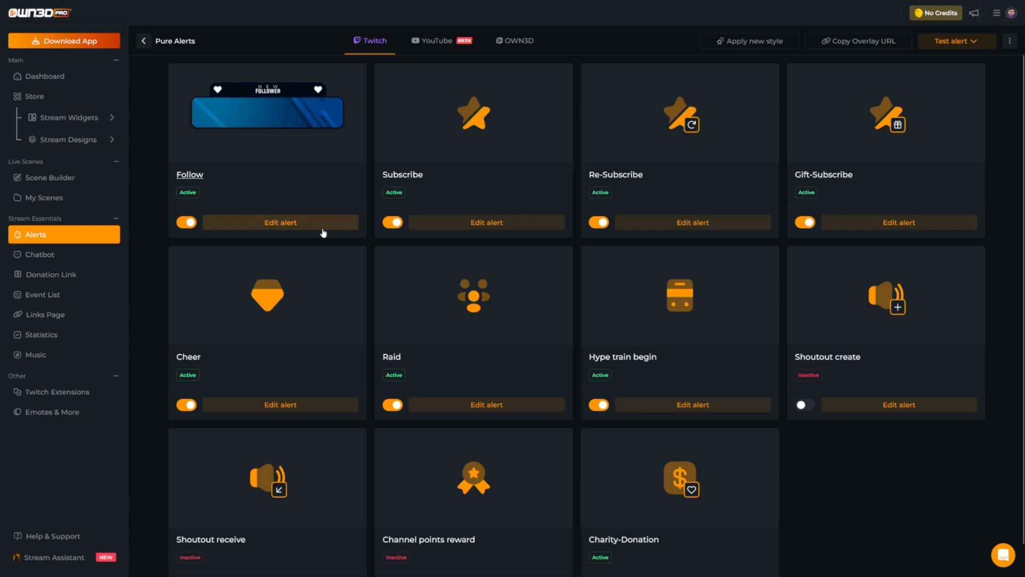
{"action": "left_click", "coordinate": [276, 229]}
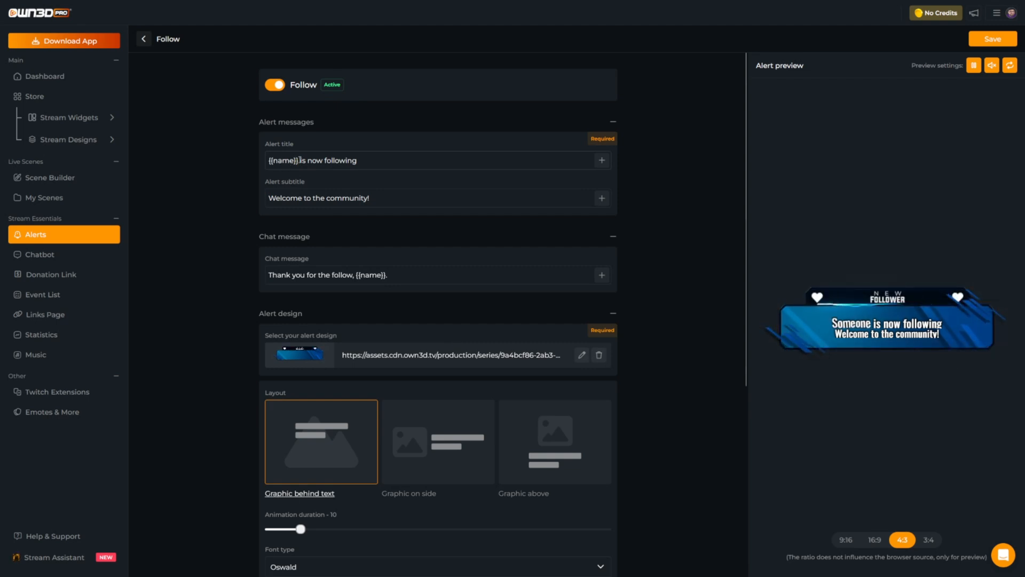
Set the Follow alert's title to "{{name}} follow la chaine" and leave its subtitle empty
{"action": "left_click_drag", "start_coordinate": [301, 160], "coordinate": [379, 162]}
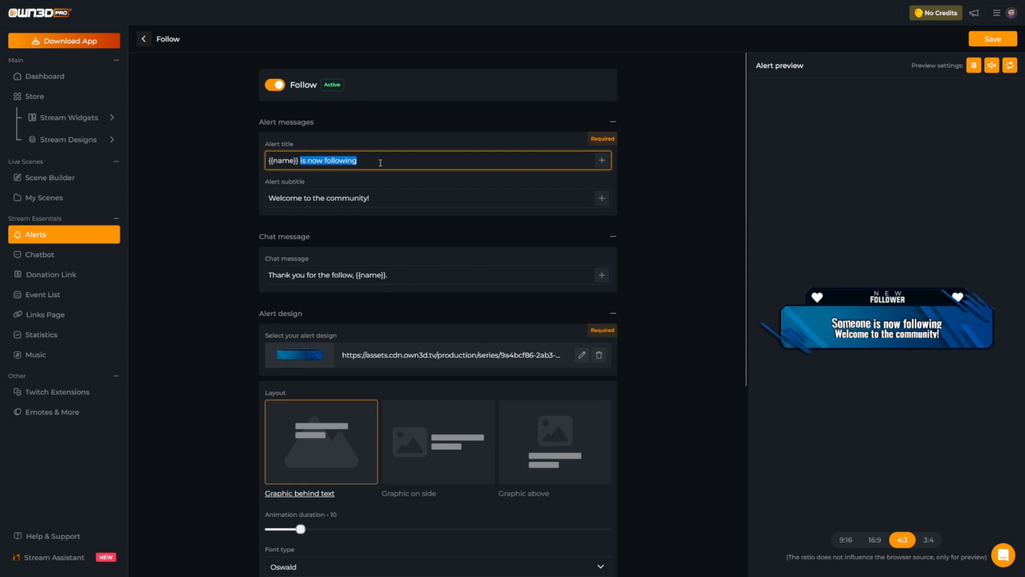
{"action": "type", "text": "la chaine"}
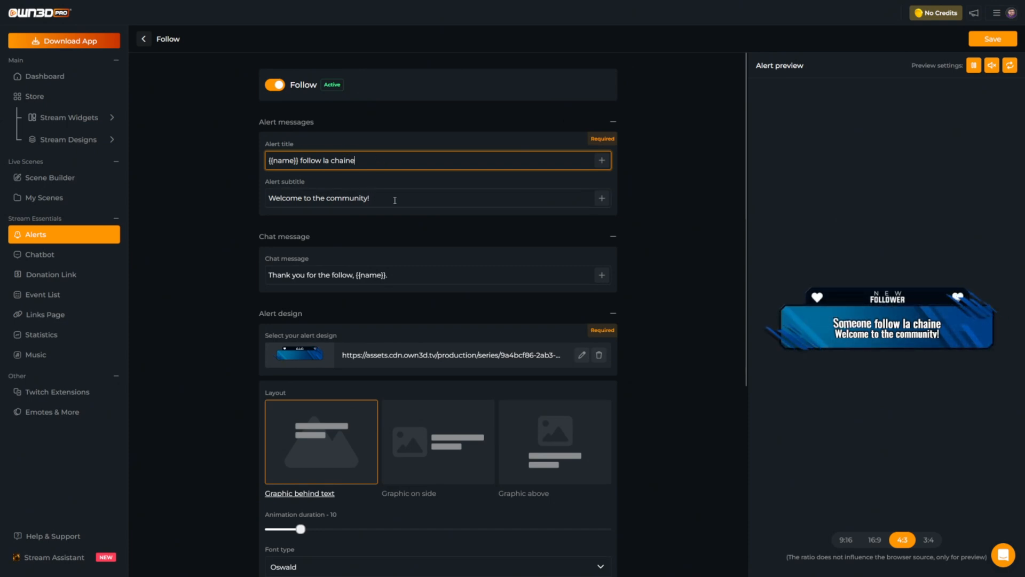
{"action": "left_click_drag", "start_coordinate": [373, 199], "coordinate": [329, 196]}
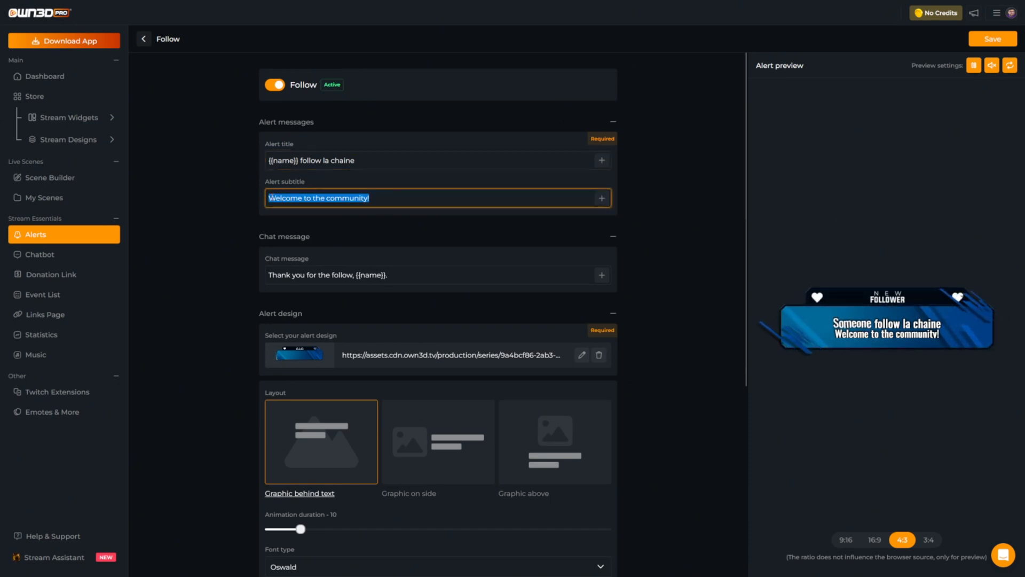
{"action": "left_click", "coordinate": [273, 197]}
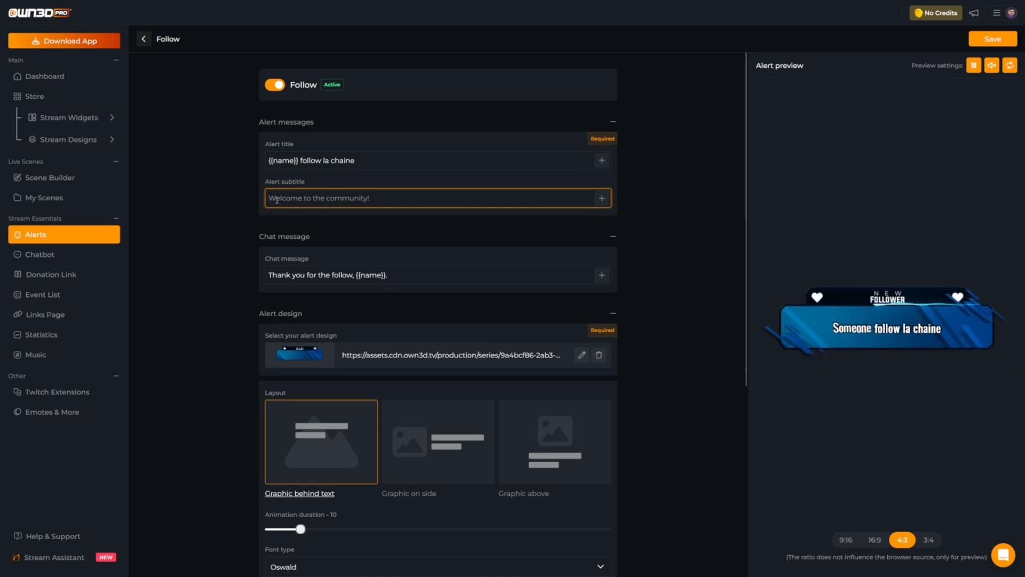
{"action": "type", "text": "Bien"}
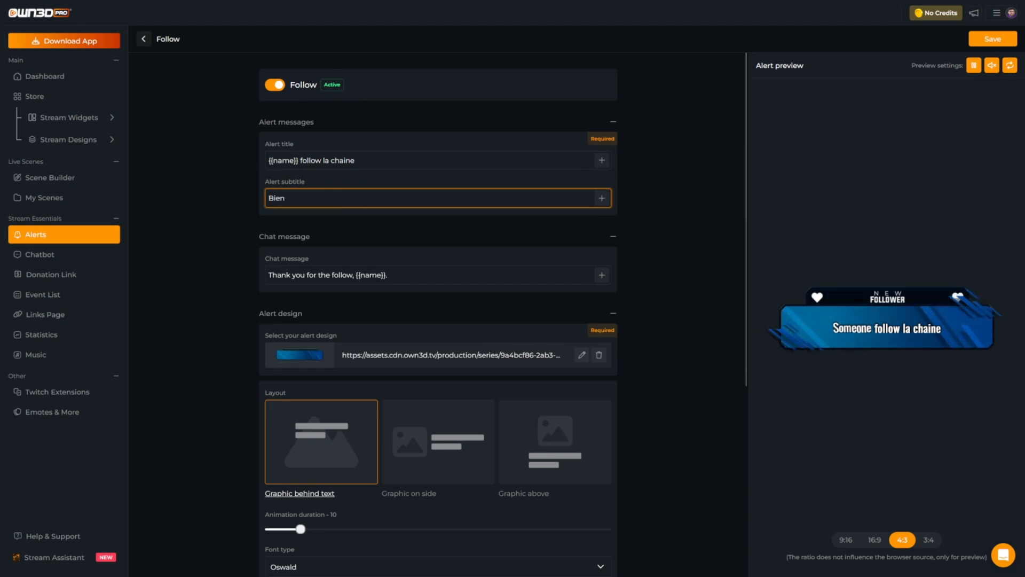
{"action": "type", "text": "venu"}
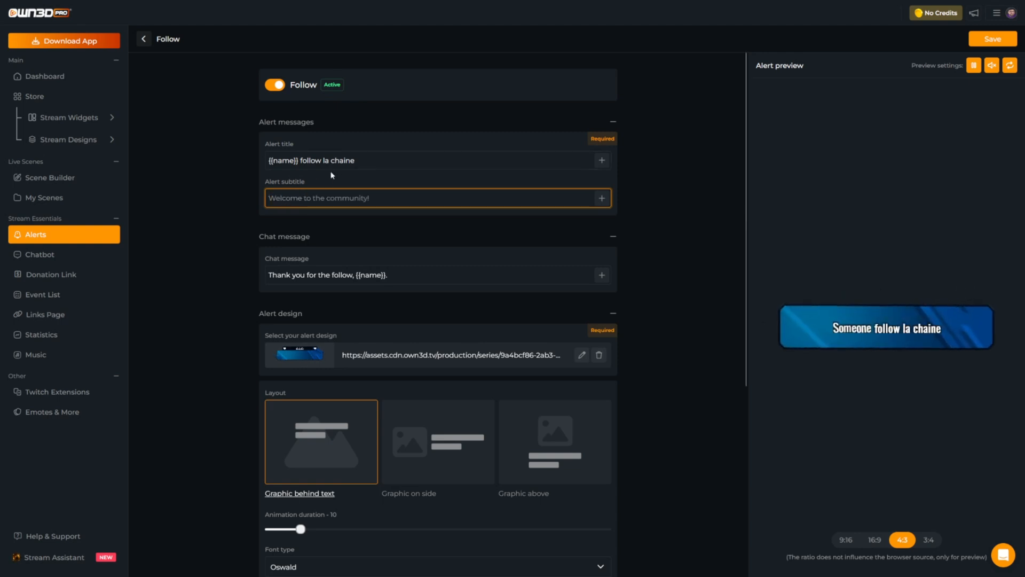
{"action": "left_click_drag", "start_coordinate": [302, 160], "coordinate": [308, 160]}
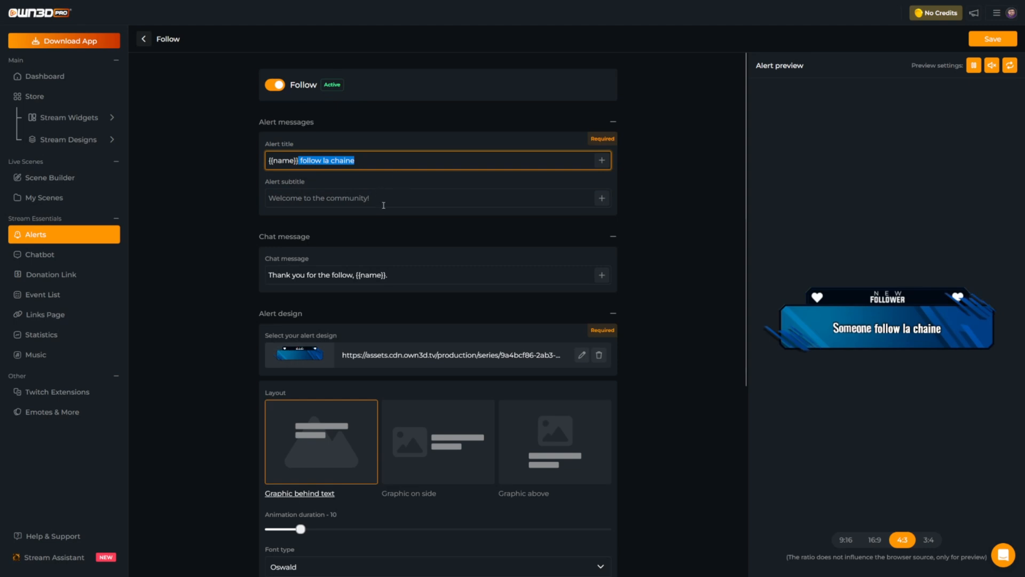
Lower the Follow alert's sound volume to 5%, save the alert and return to the Pure Alerts overview
{"action": "scroll", "coordinate": [223, 245], "scroll_direction": "down", "scroll_amount": 5}
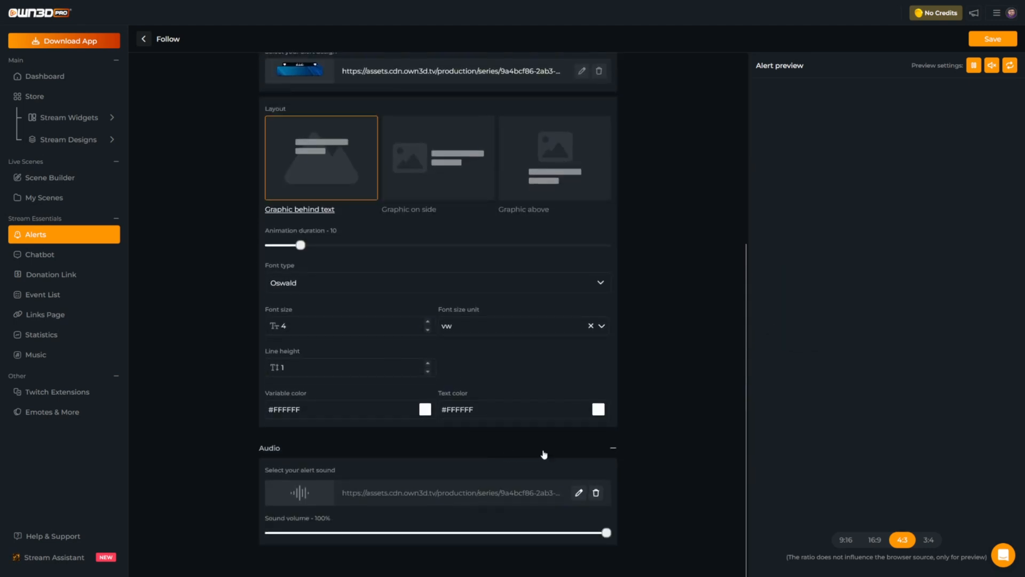
{"action": "left_click_drag", "start_coordinate": [606, 533], "coordinate": [287, 538]}
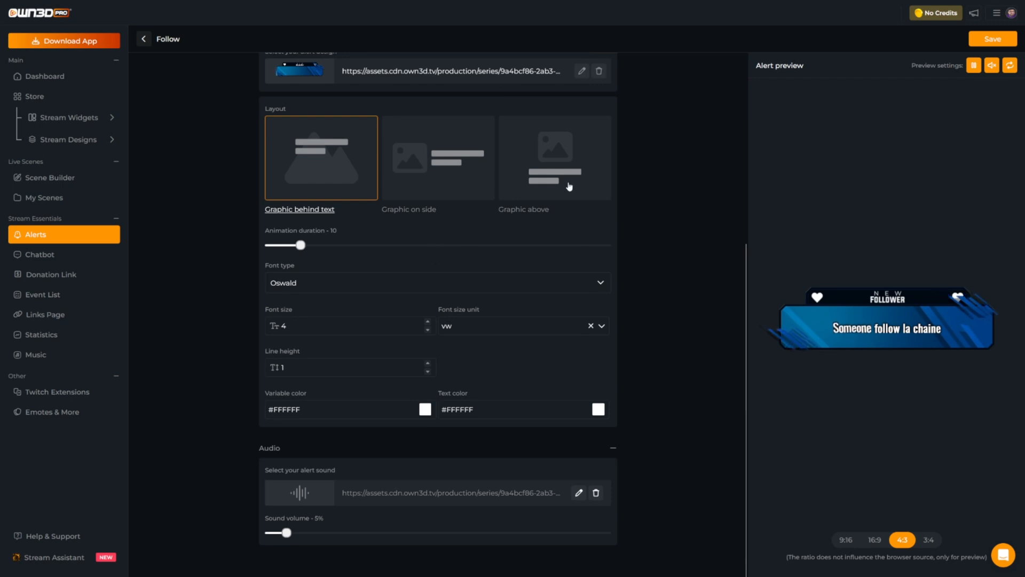
{"action": "left_click", "coordinate": [990, 42]}
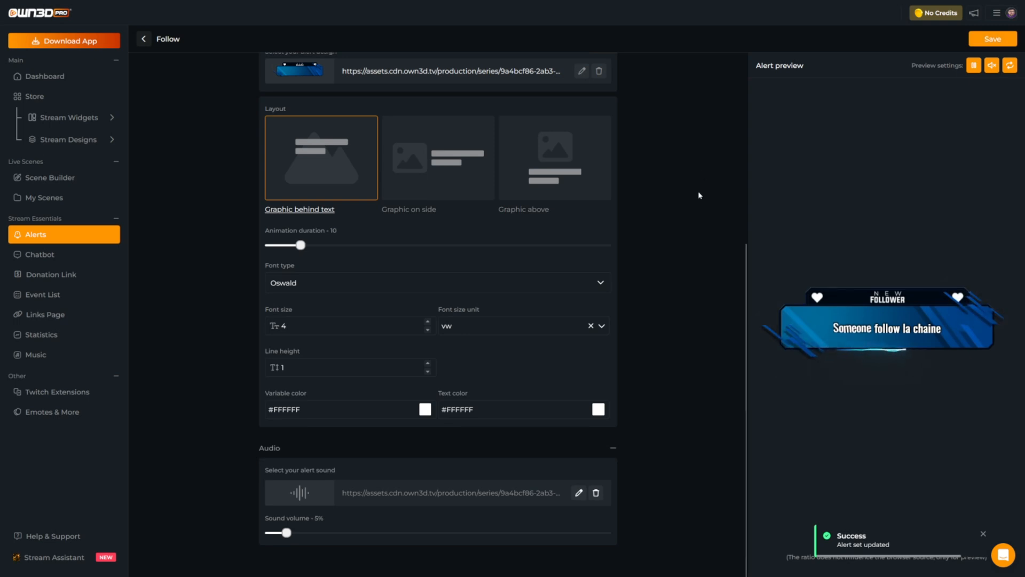
{"action": "scroll", "coordinate": [650, 252], "scroll_direction": "up", "scroll_amount": 5}
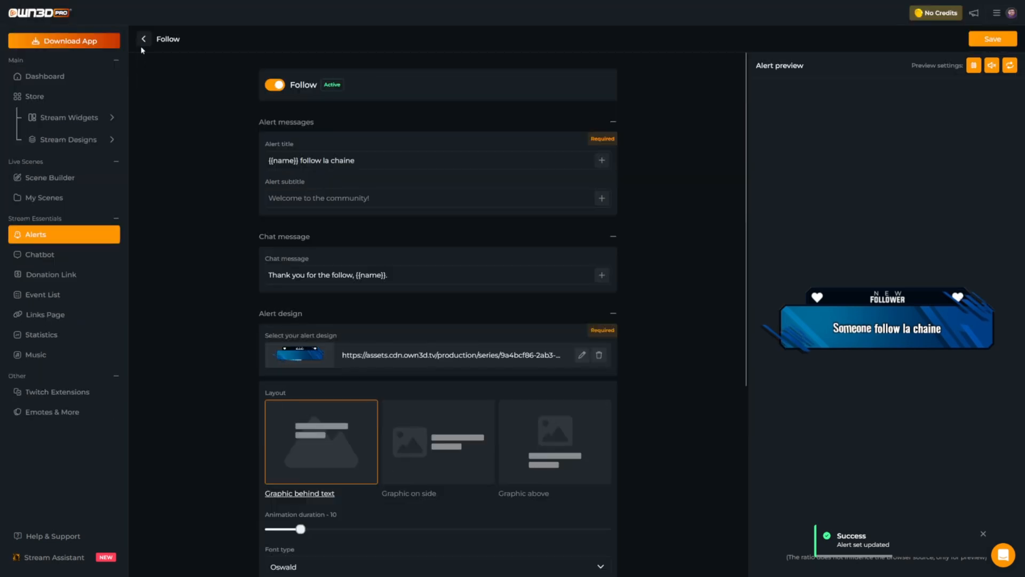
{"action": "left_click", "coordinate": [141, 47]}
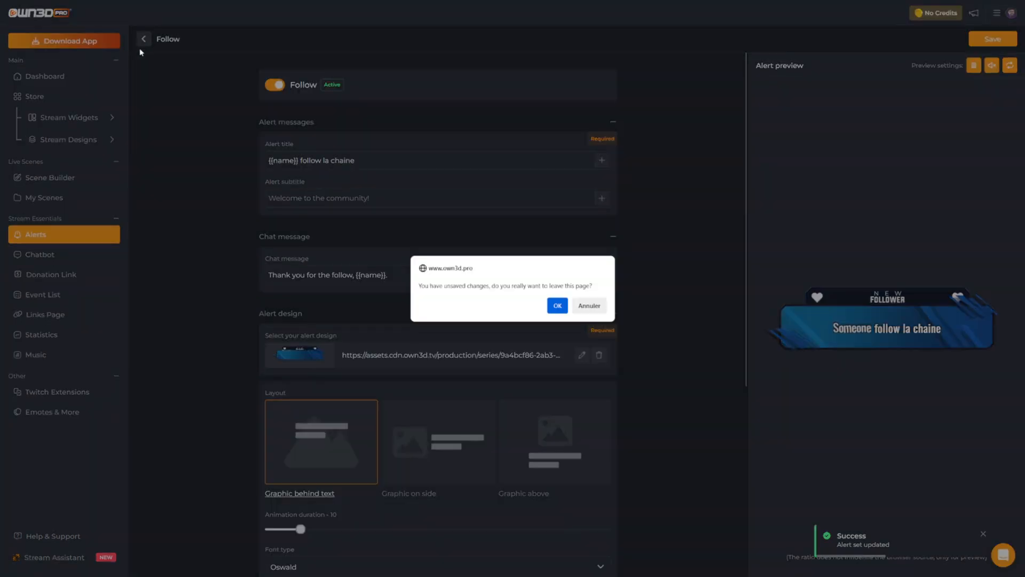
{"action": "left_click", "coordinate": [557, 306]}
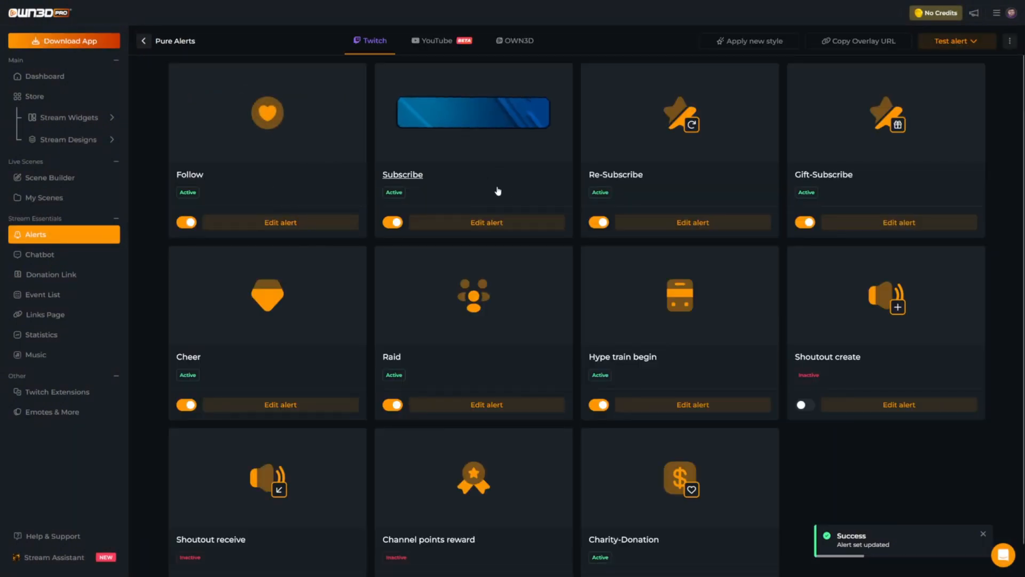
Send a Follow test alert for Twitch and check it in OBS Studio on the Starting, Ending, BRB and Overlay scenes
{"action": "left_click", "coordinate": [959, 41]}
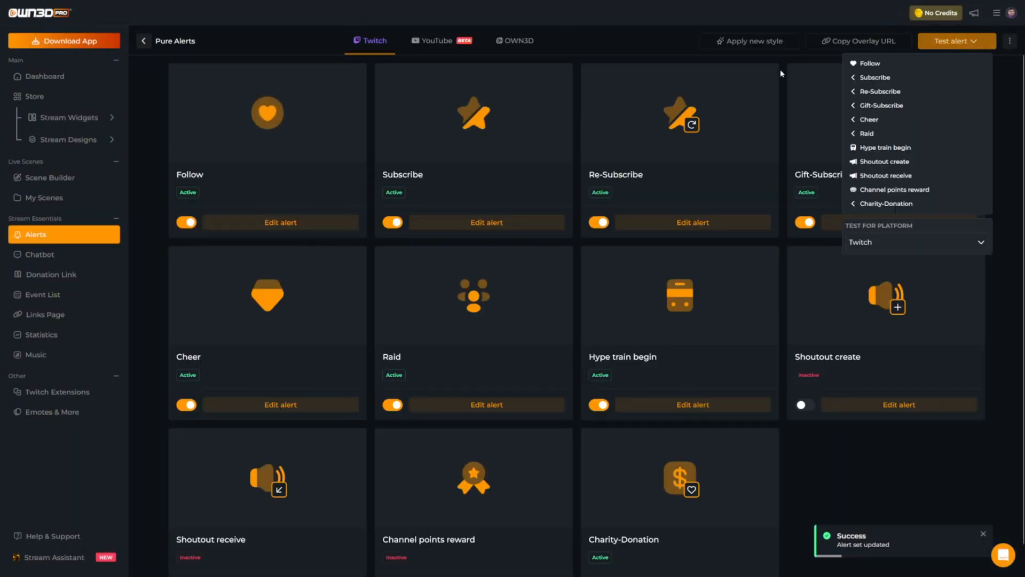
{"action": "left_click", "coordinate": [870, 64]}
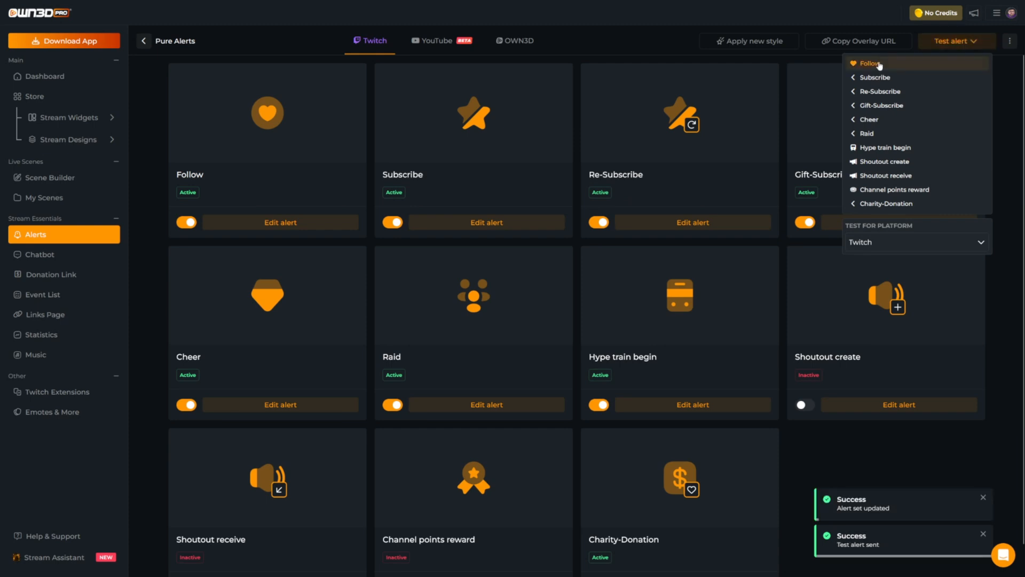
{"action": "key", "text": "super"}
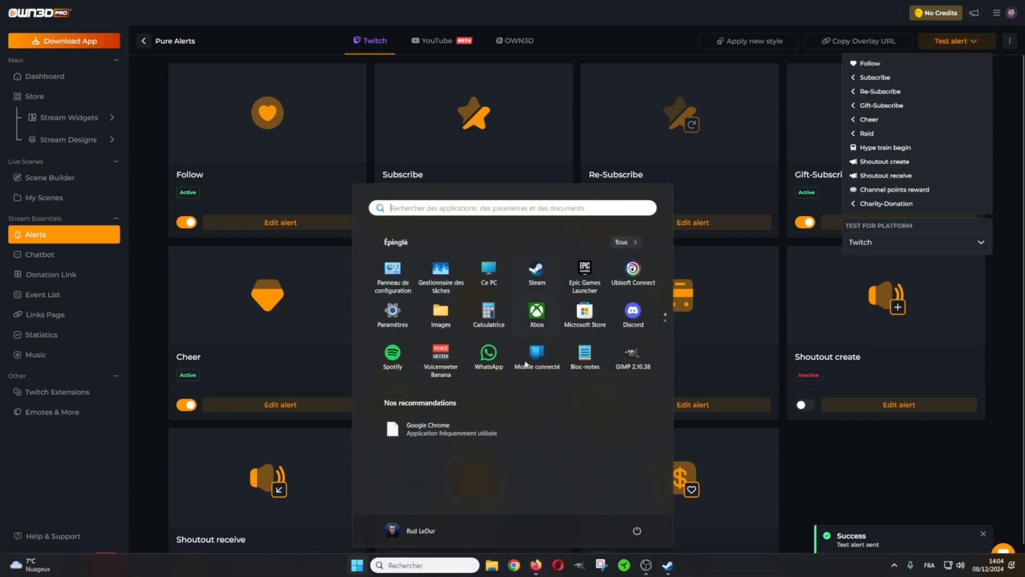
{"action": "left_click", "coordinate": [646, 565]}
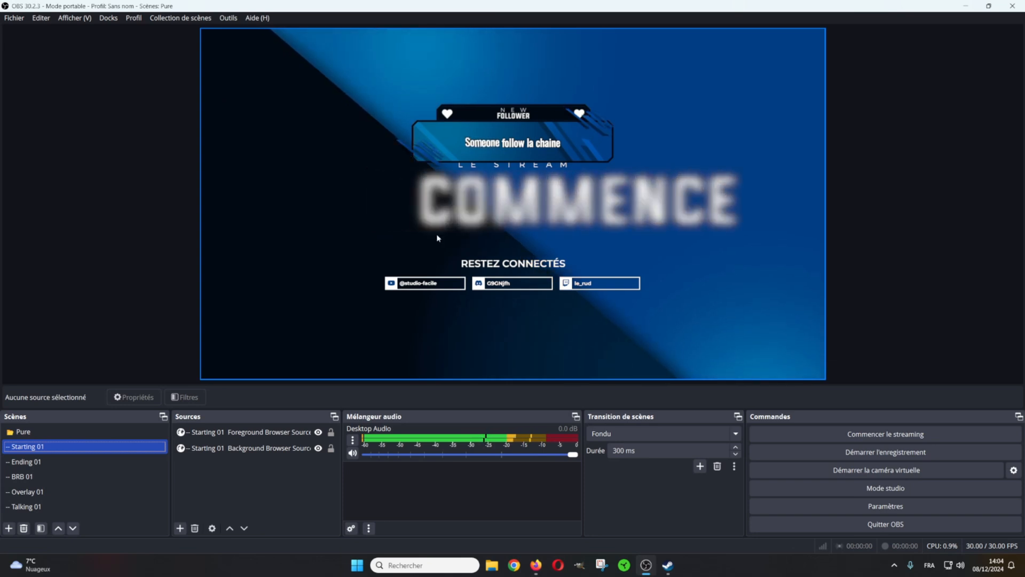
{"action": "left_click", "coordinate": [38, 463]}
{"action": "left_click", "coordinate": [40, 476]}
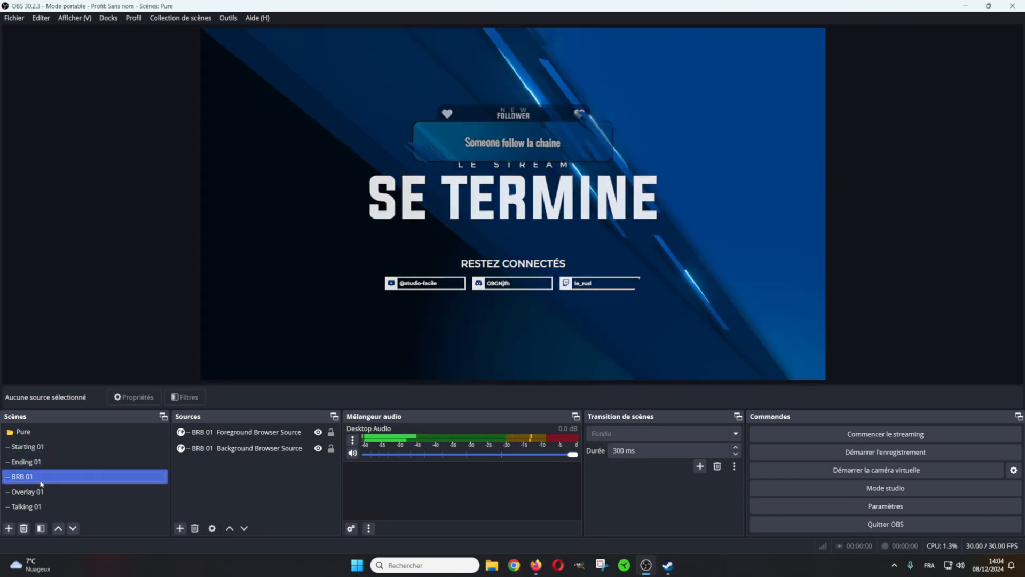
{"action": "left_click", "coordinate": [58, 485]}
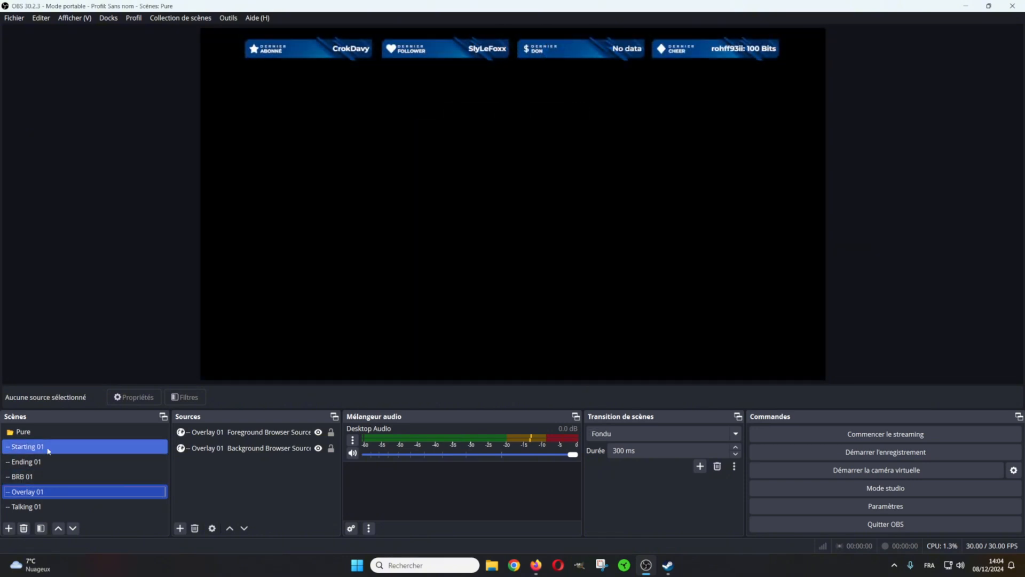
Switch to OWN3D Pro in the browser, send another Follow test alert, and check it in OBS Studio on the Talking 01 scene
{"action": "key", "text": "super"}
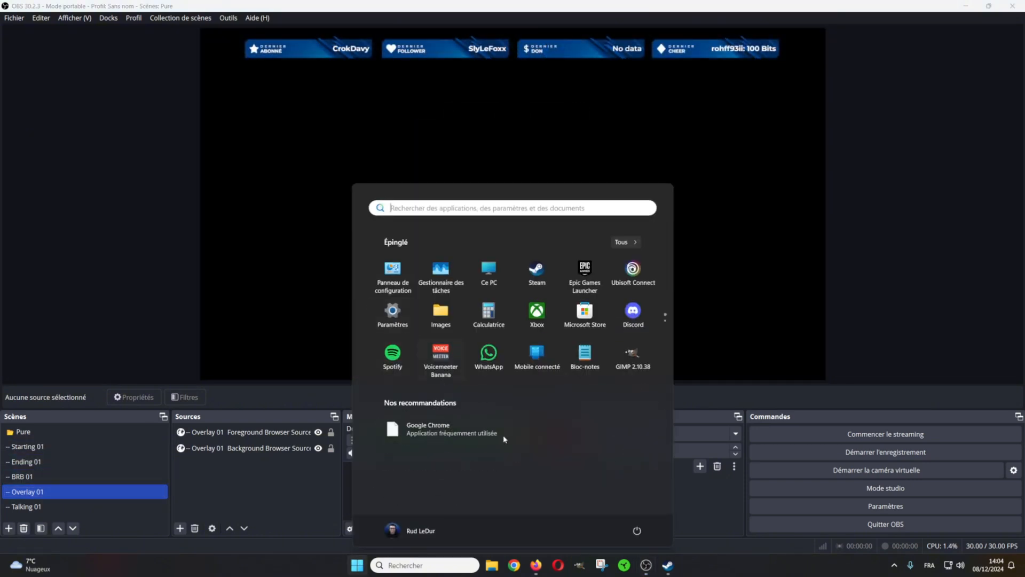
{"action": "left_click", "coordinate": [536, 565]}
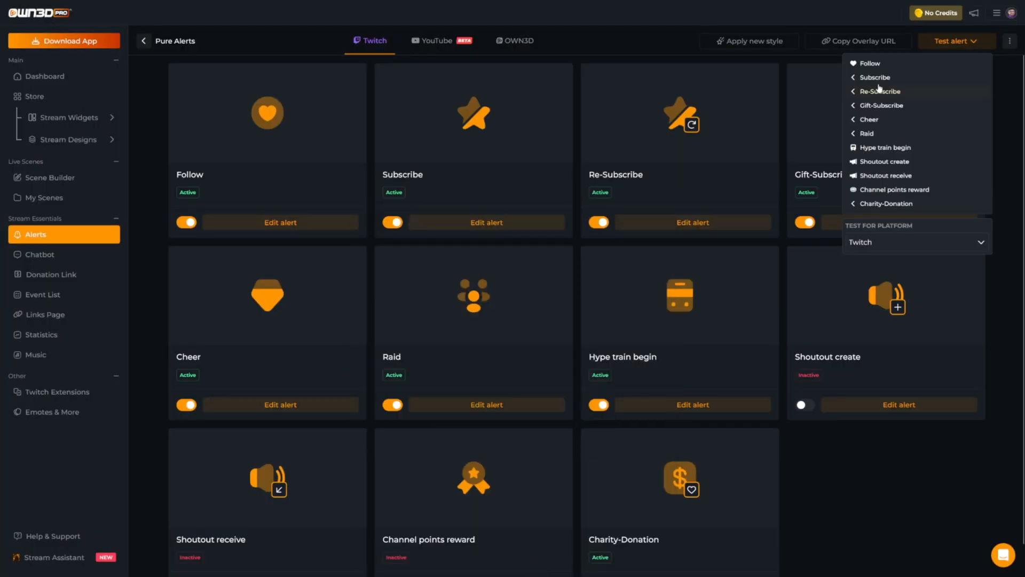
{"action": "key", "text": "super"}
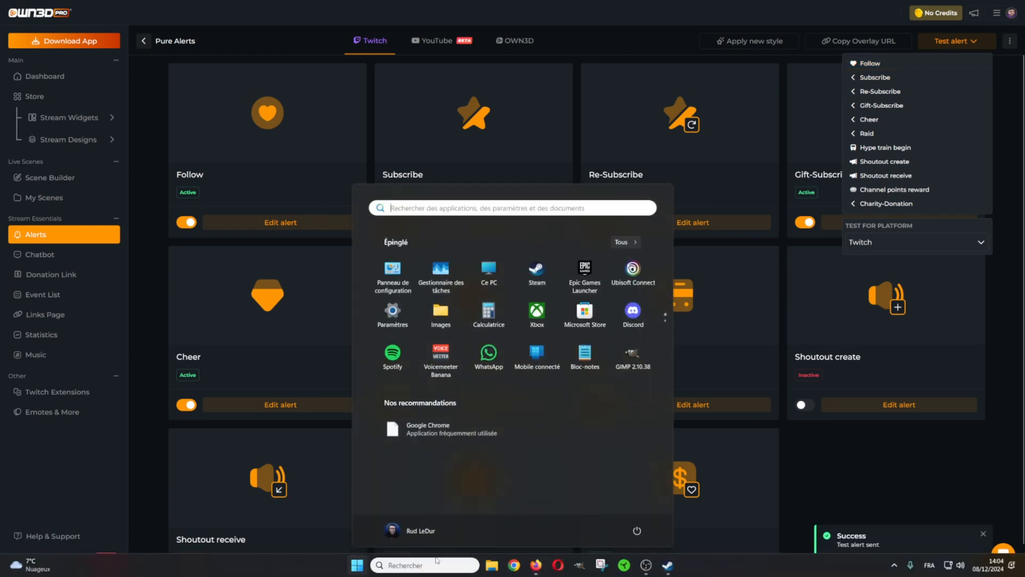
{"action": "left_click", "coordinate": [644, 569]}
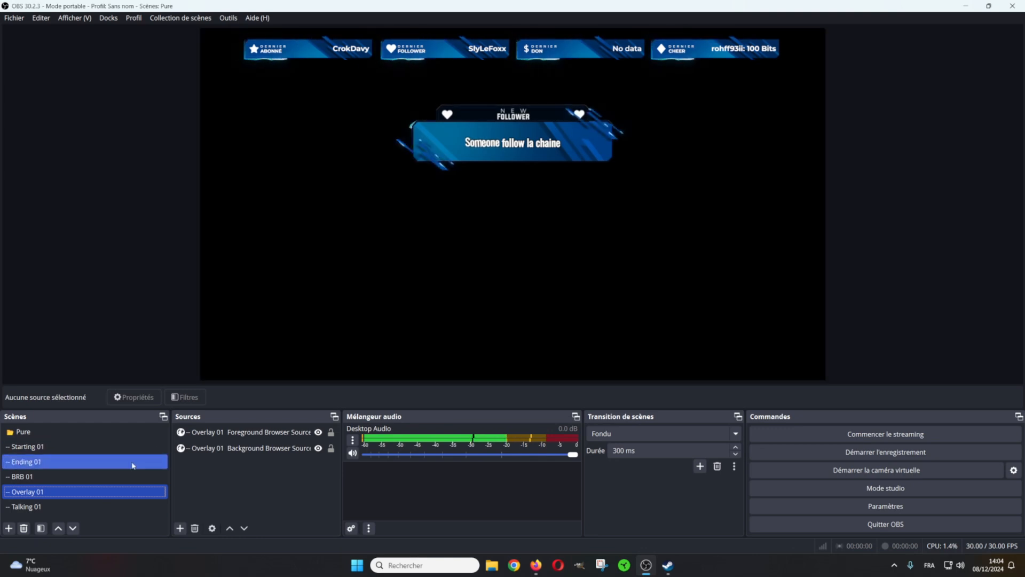
{"action": "left_click", "coordinate": [53, 506]}
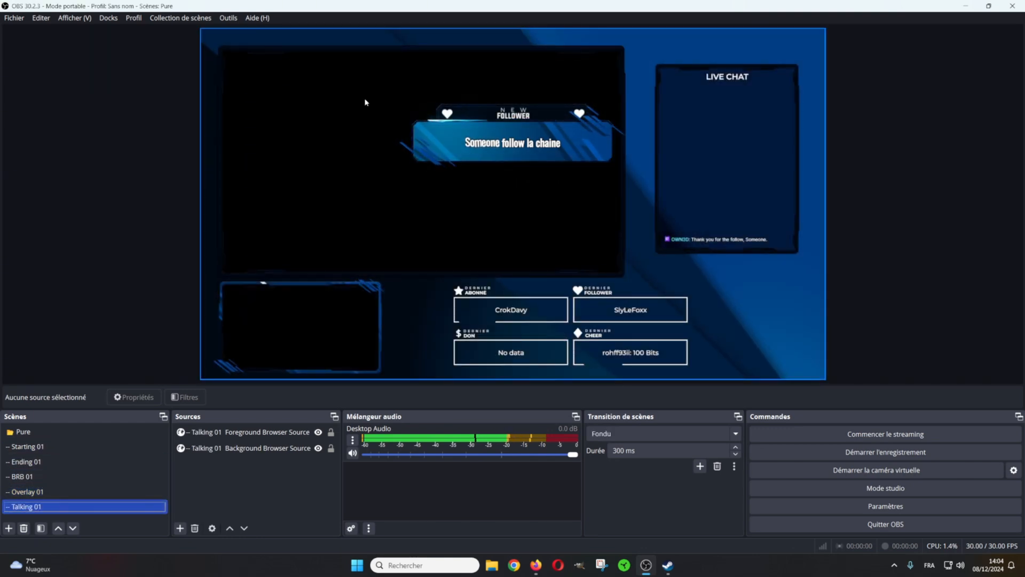
In the Starting 01 scene, hide and show again the background and foreground browser sources to examine what each contains
{"action": "left_click", "coordinate": [59, 447]}
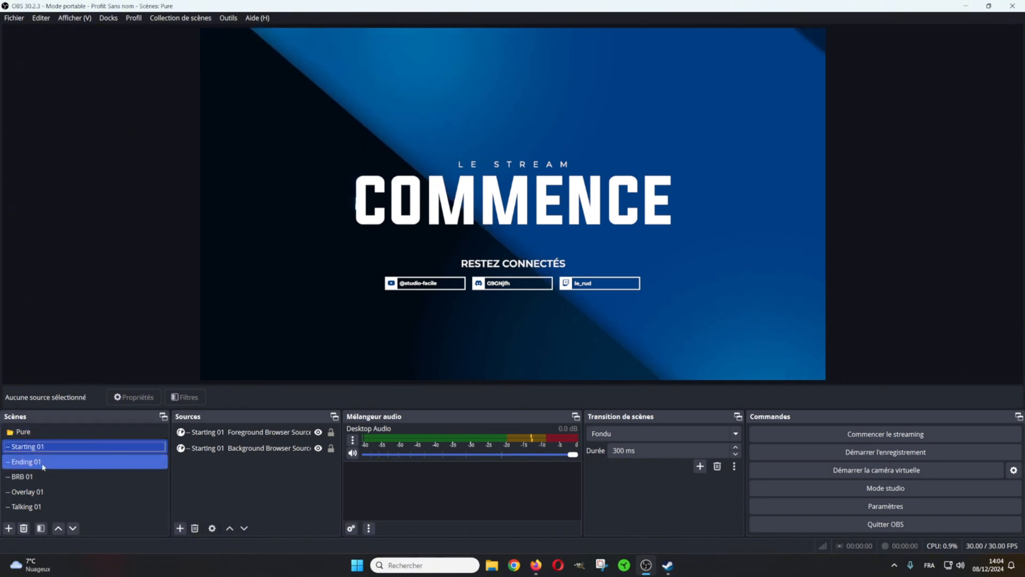
{"action": "left_click", "coordinate": [233, 435]}
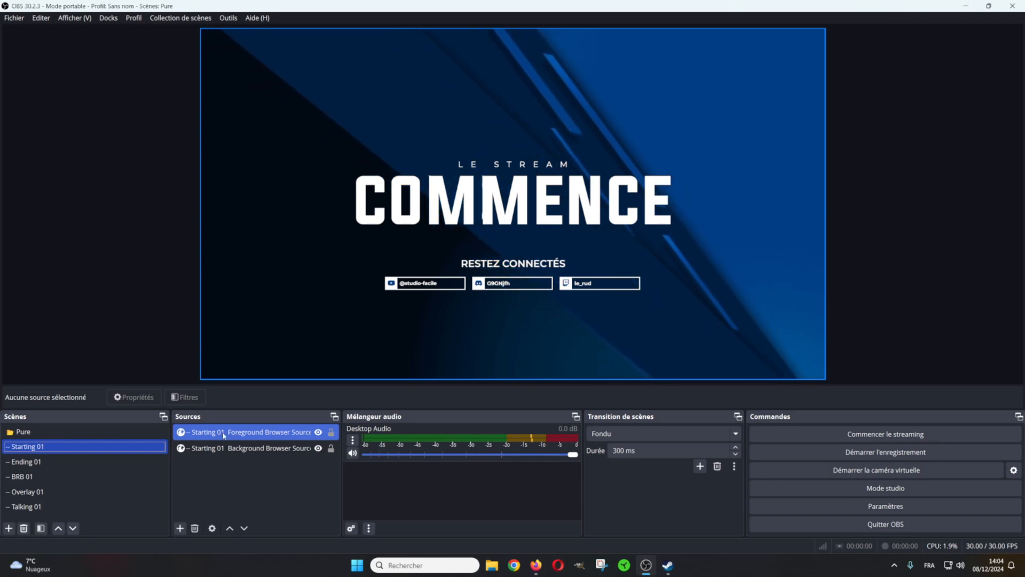
{"action": "left_click", "coordinate": [252, 449]}
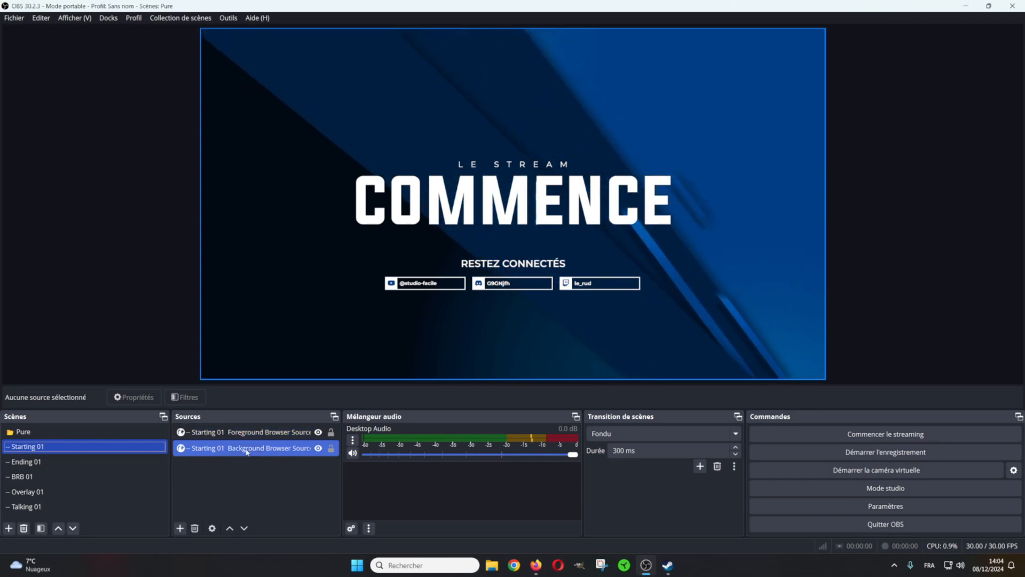
{"action": "left_click", "coordinate": [318, 448]}
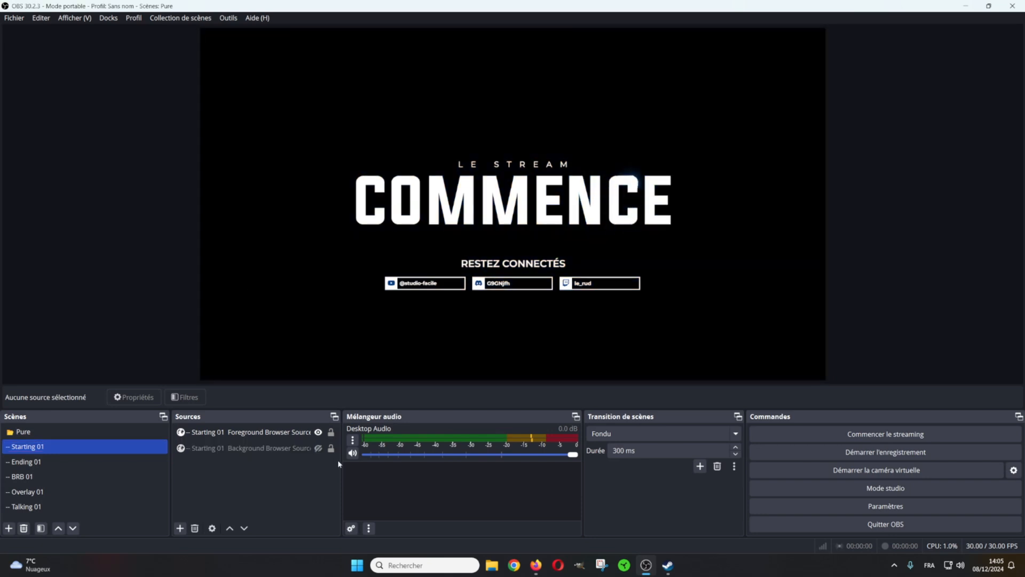
{"action": "left_click", "coordinate": [318, 448]}
{"action": "left_click", "coordinate": [297, 432]}
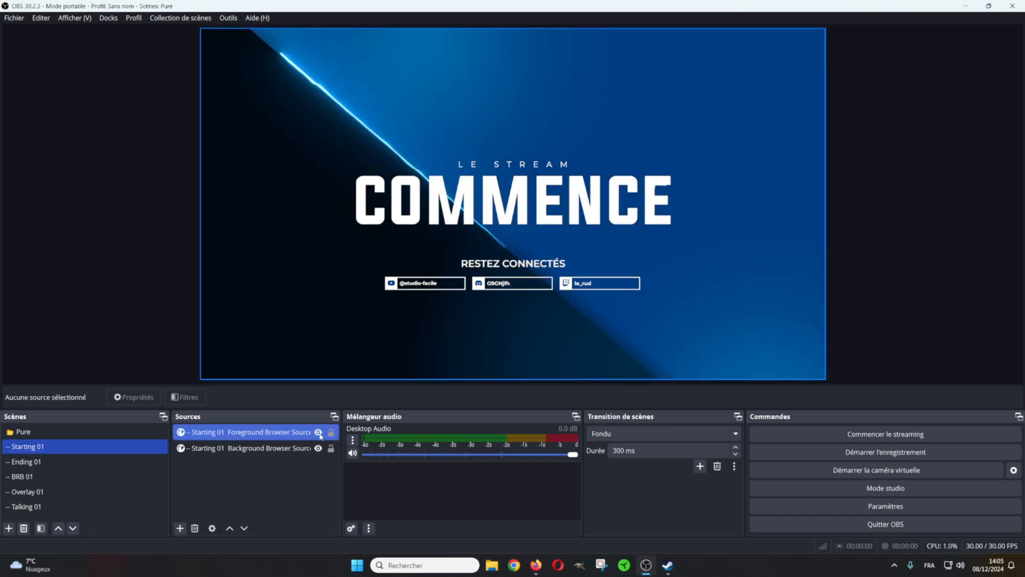
{"action": "left_click", "coordinate": [318, 432]}
{"action": "left_click", "coordinate": [318, 432]}
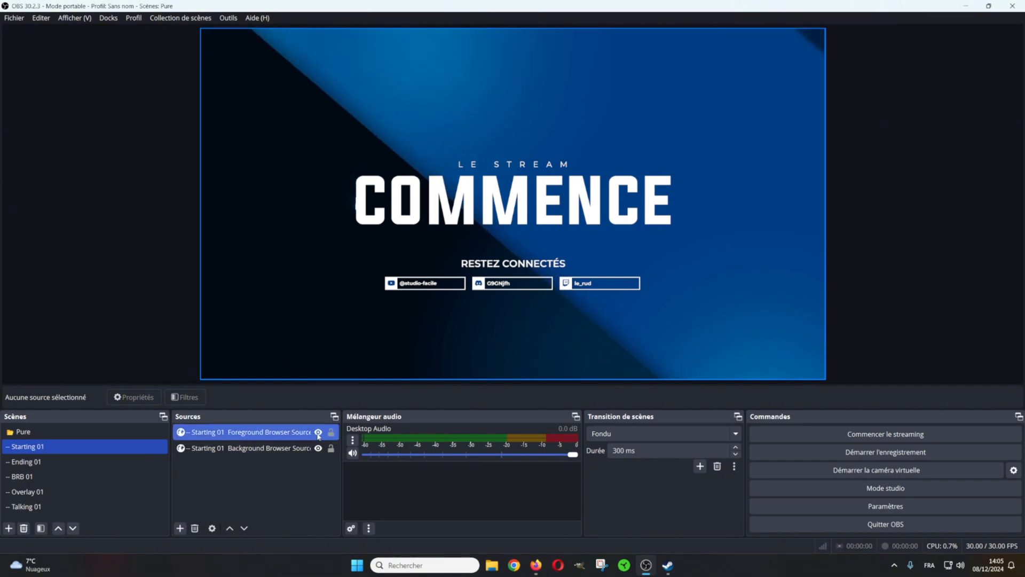
{"action": "left_click", "coordinate": [319, 432]}
{"action": "left_click", "coordinate": [318, 432]}
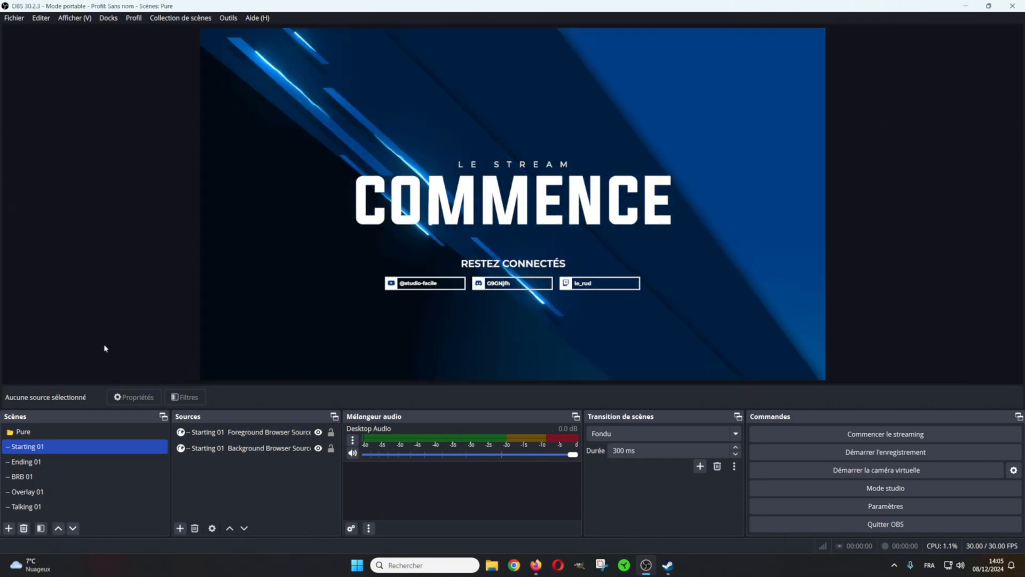
Enable "Contrôler l'audio via OBS" for the foreground browser sources of the Starting 01 and Ending 01 scenes
{"action": "double_click", "coordinate": [233, 434]}
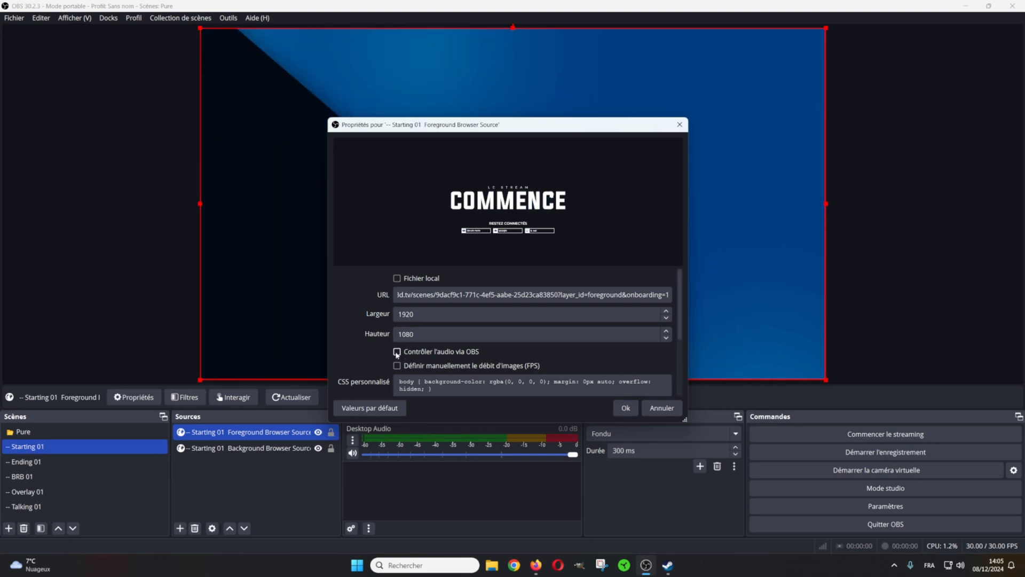
{"action": "left_click", "coordinate": [625, 409]}
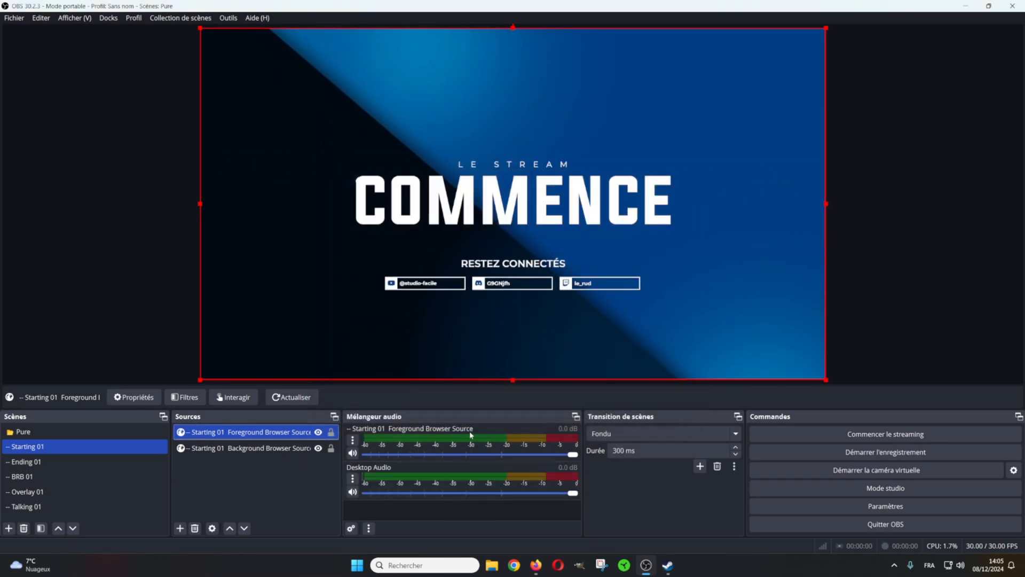
{"action": "left_click", "coordinate": [53, 462]}
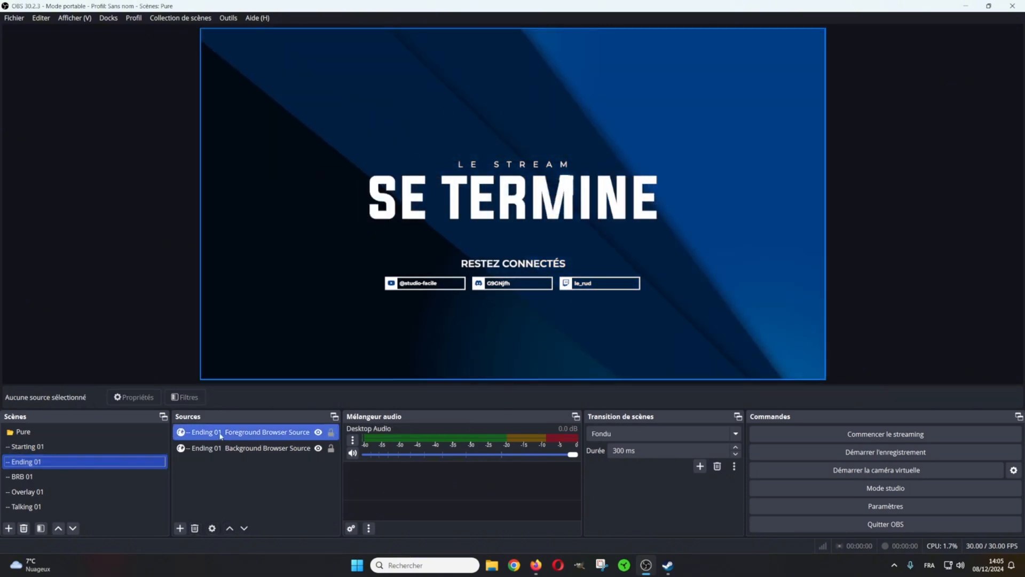
{"action": "double_click", "coordinate": [220, 433]}
{"action": "left_click", "coordinate": [397, 351]}
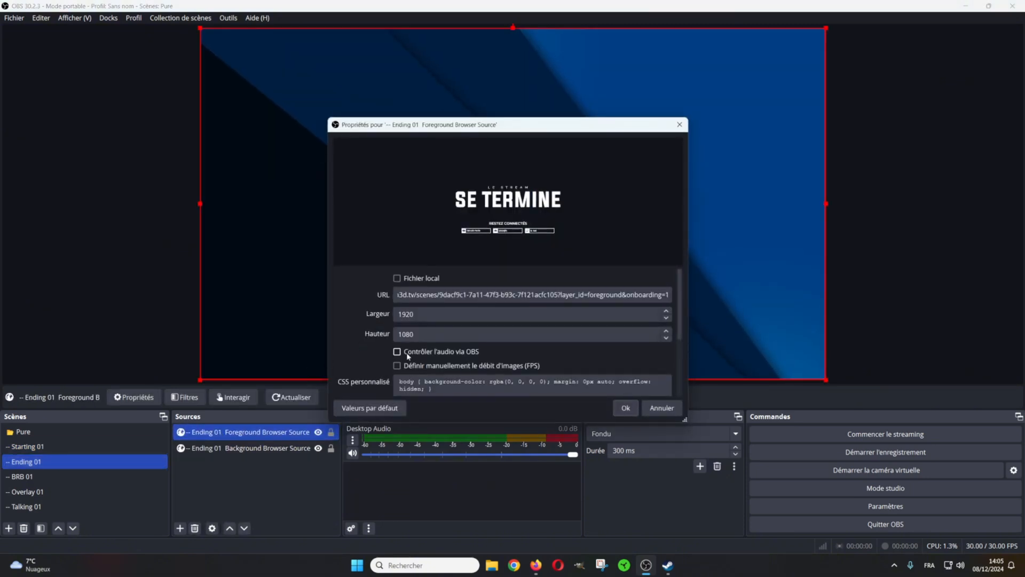
{"action": "left_click", "coordinate": [624, 407]}
Enable "Contrôler l'audio via OBS" for the foreground browser sources of the BRB 01 and Overlay 01 scenes
{"action": "left_click", "coordinate": [53, 476]}
{"action": "double_click", "coordinate": [220, 433]}
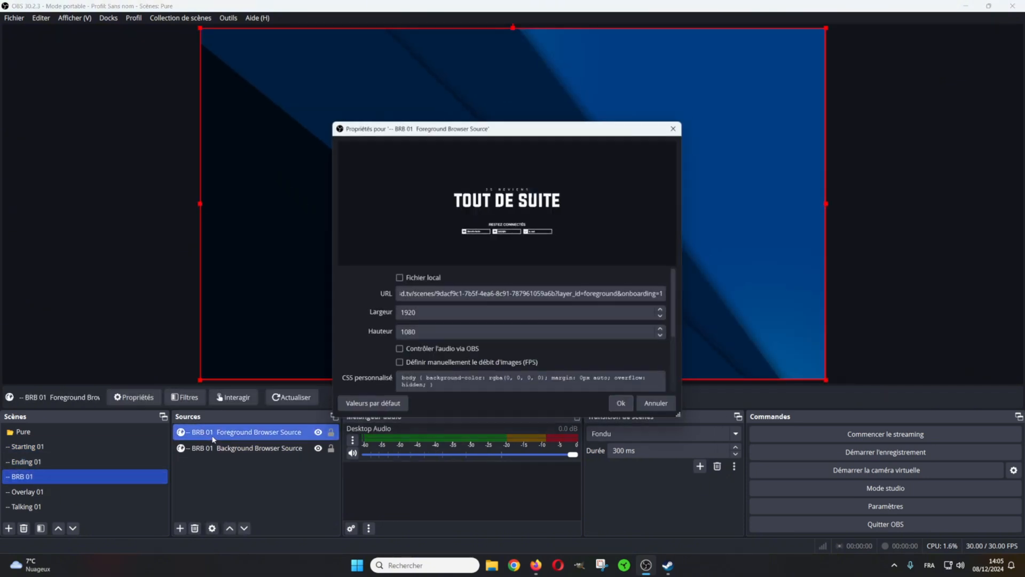
{"action": "left_click", "coordinate": [397, 351]}
{"action": "left_click", "coordinate": [625, 407]}
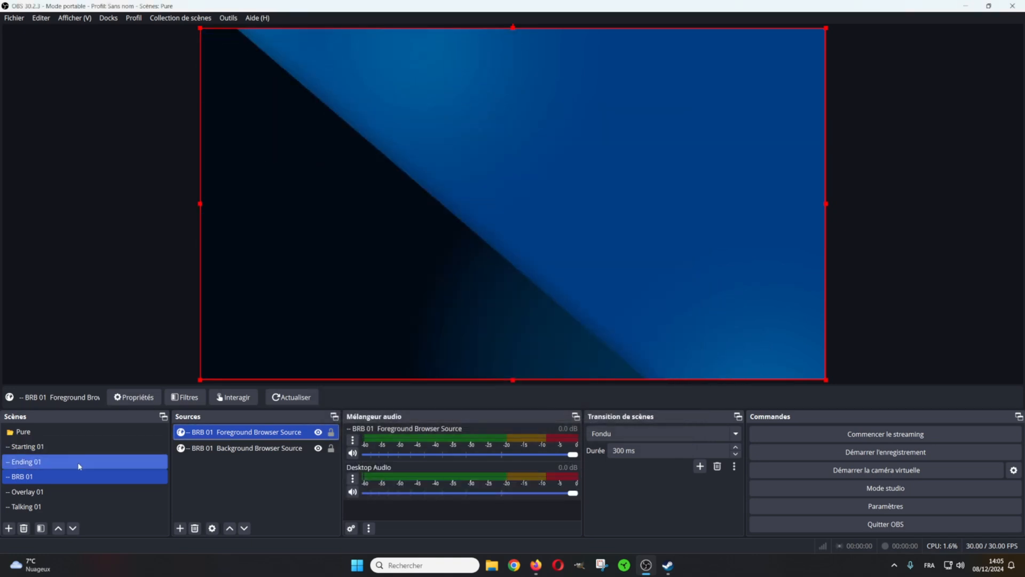
{"action": "left_click", "coordinate": [53, 491]}
{"action": "double_click", "coordinate": [220, 433]}
{"action": "left_click", "coordinate": [398, 351]}
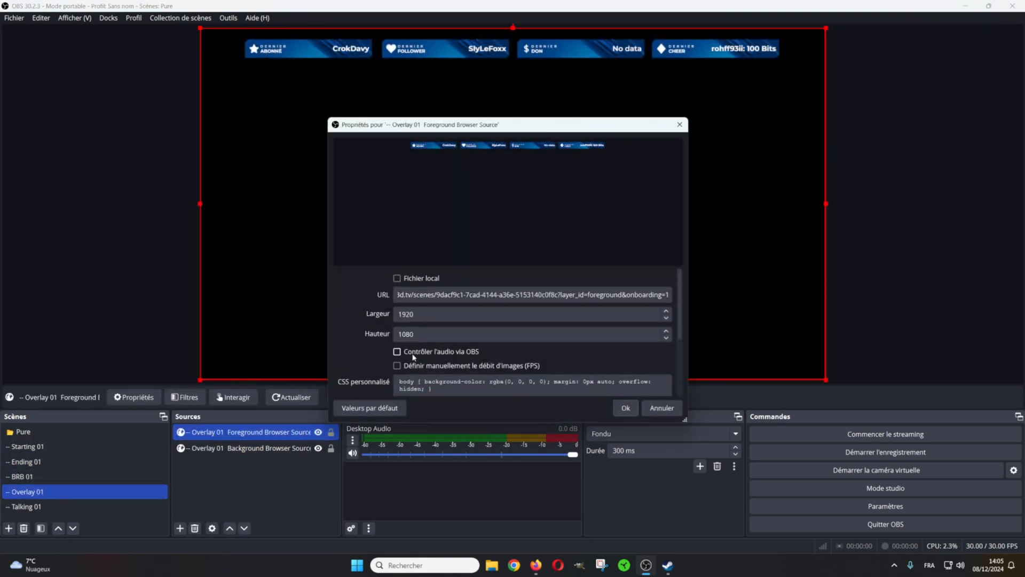
{"action": "left_click", "coordinate": [625, 408]}
Enable "Contrôler l'audio via OBS" for the foreground browser source of the Talking 01 scene
{"action": "left_click", "coordinate": [54, 506]}
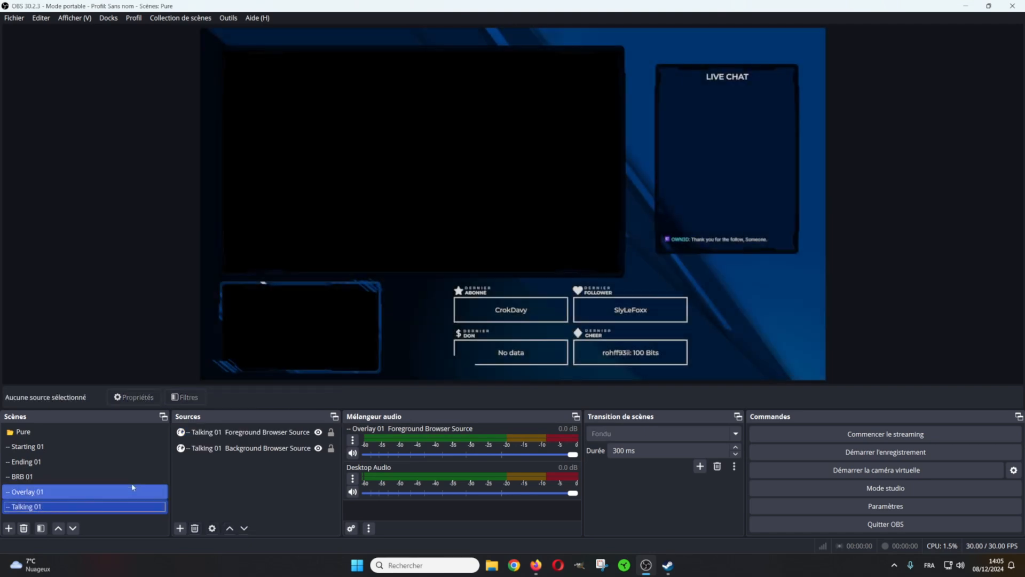
{"action": "left_click", "coordinate": [224, 433]}
{"action": "double_click", "coordinate": [223, 433]}
{"action": "left_click", "coordinate": [397, 351]}
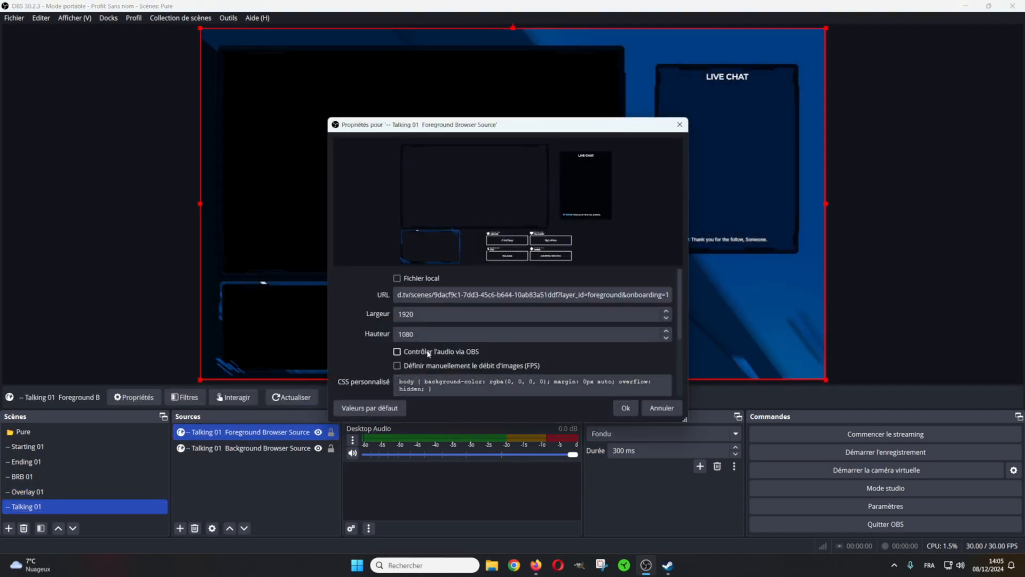
{"action": "left_click", "coordinate": [625, 407]}
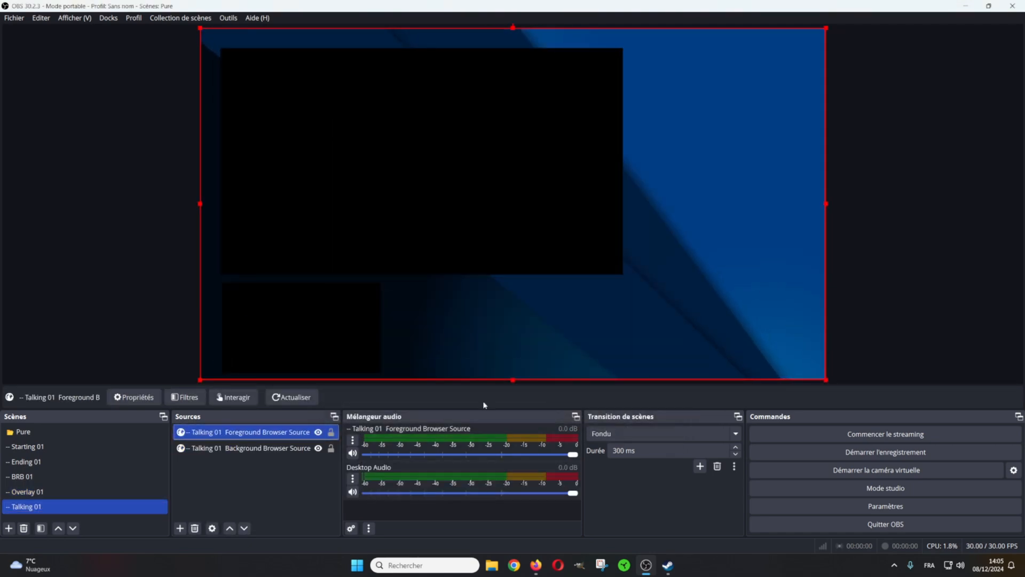
Open the advanced audio properties, enlarge and reposition the window, and list inactive sources as well as active ones
{"action": "right_click", "coordinate": [437, 430]}
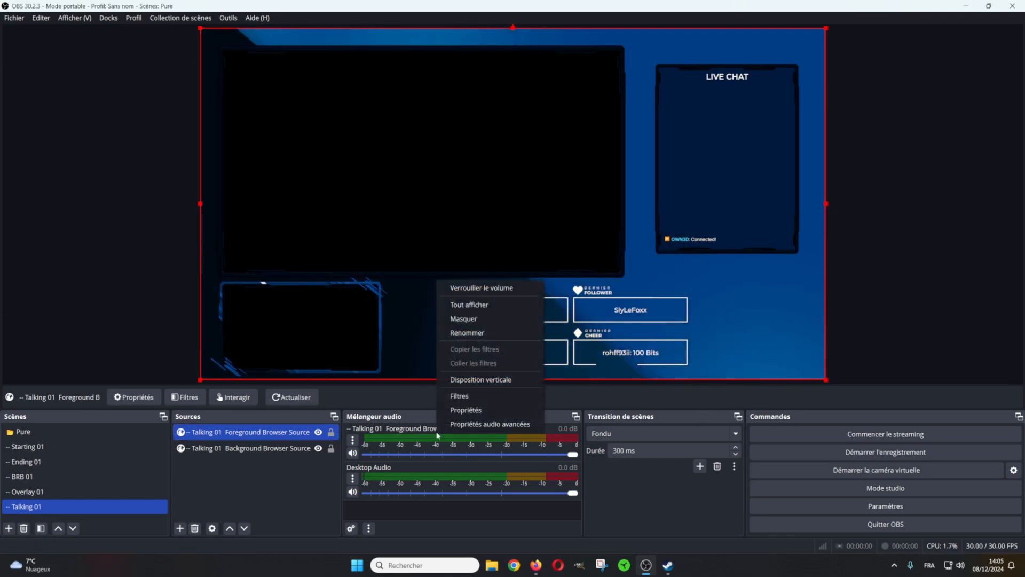
{"action": "left_click", "coordinate": [492, 425]}
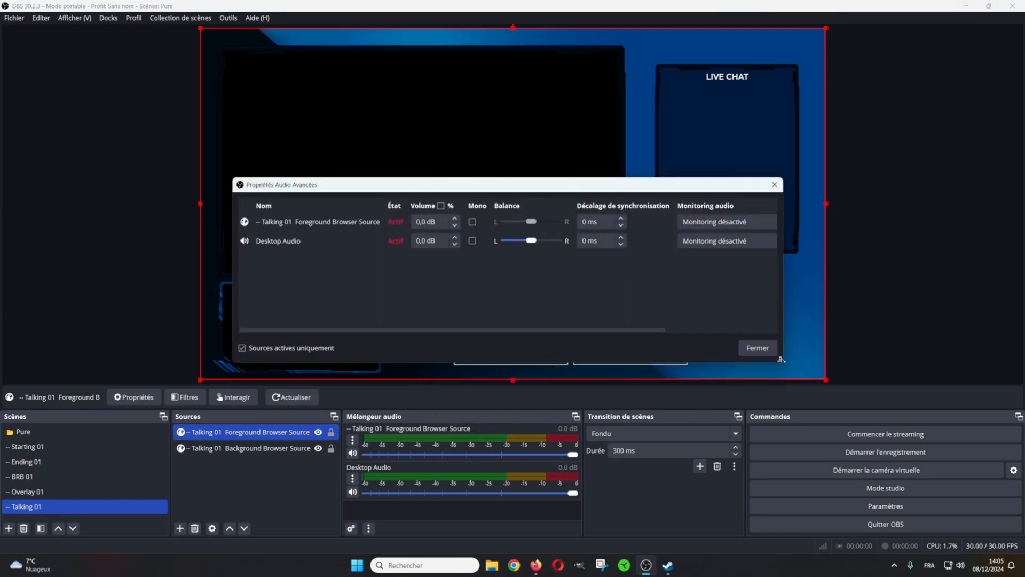
{"action": "left_click_drag", "start_coordinate": [781, 359], "coordinate": [959, 455]}
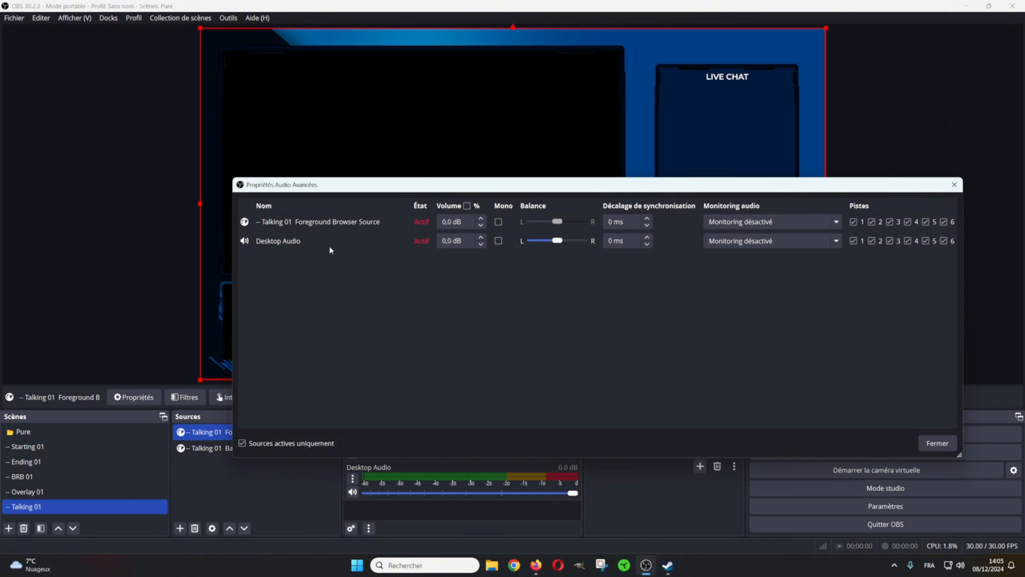
{"action": "left_click_drag", "start_coordinate": [416, 184], "coordinate": [403, 107]}
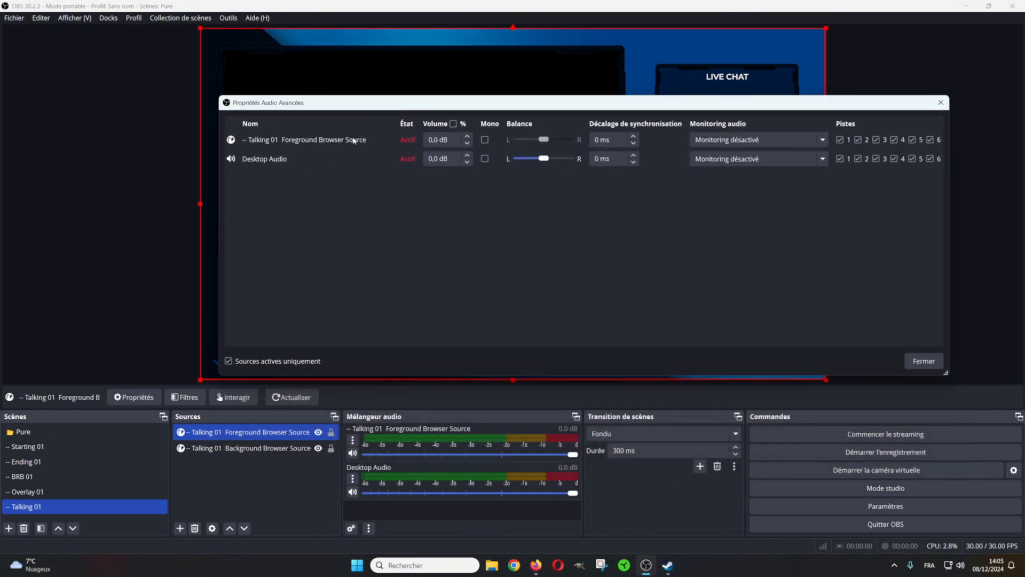
{"action": "left_click", "coordinate": [229, 361]}
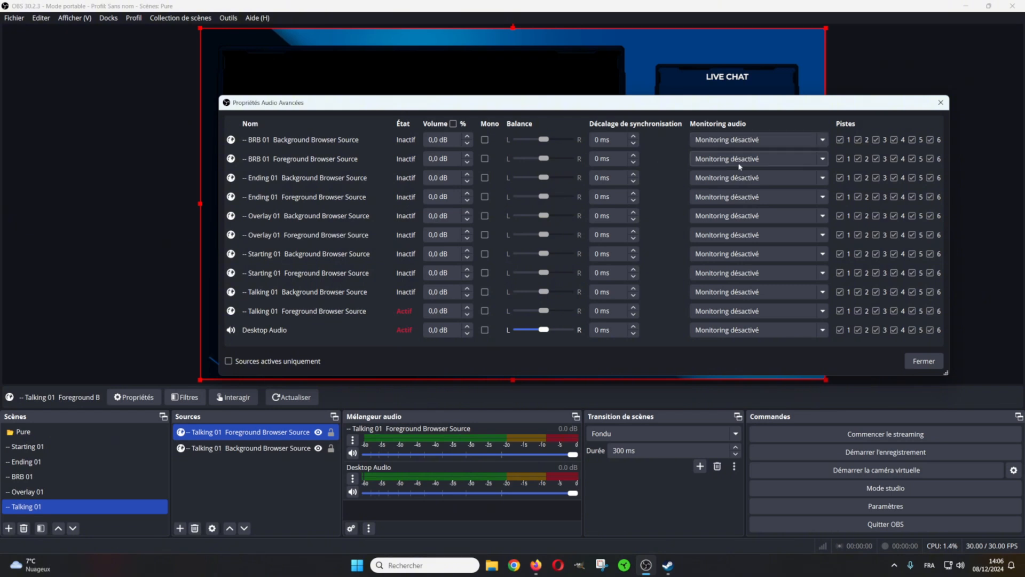
Set audio monitoring to "Monitoring uniquement (sortie coupée)" for the BRB, Ending, Overlay, Starting and Talking 01 foreground browser sources
{"action": "left_click", "coordinate": [764, 164]}
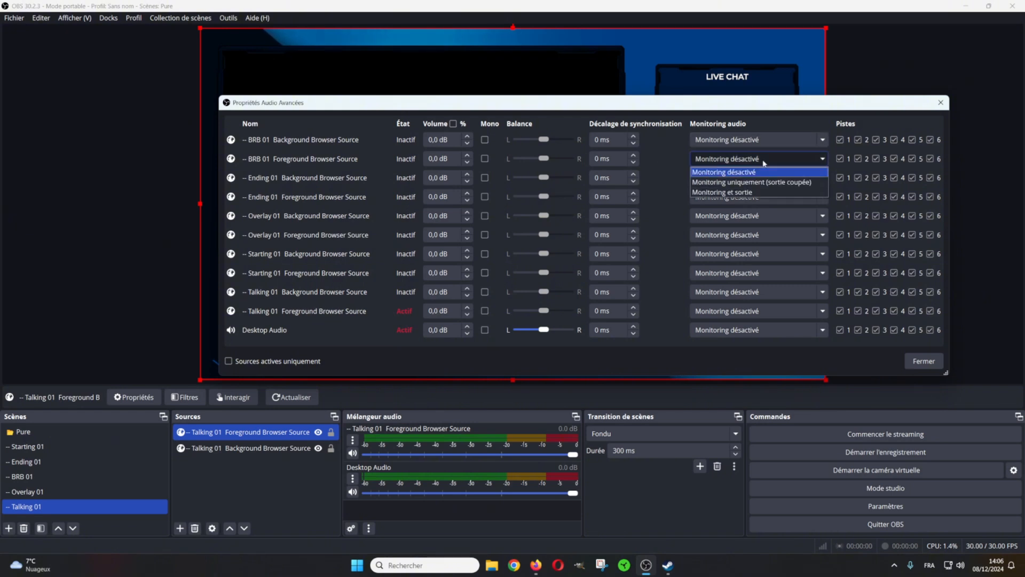
{"action": "left_click", "coordinate": [743, 183]}
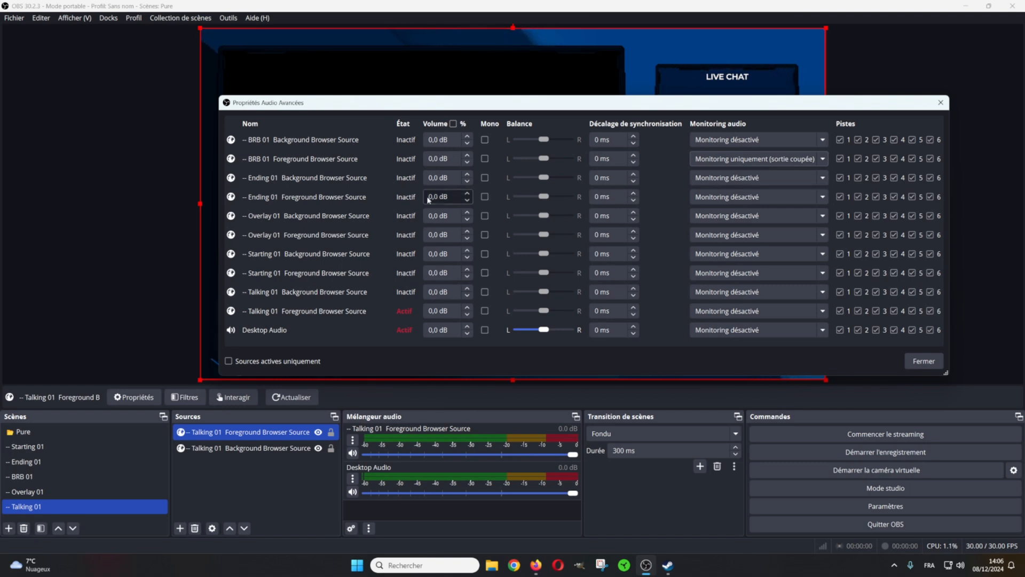
{"action": "left_click", "coordinate": [796, 196]}
{"action": "left_click", "coordinate": [750, 221]}
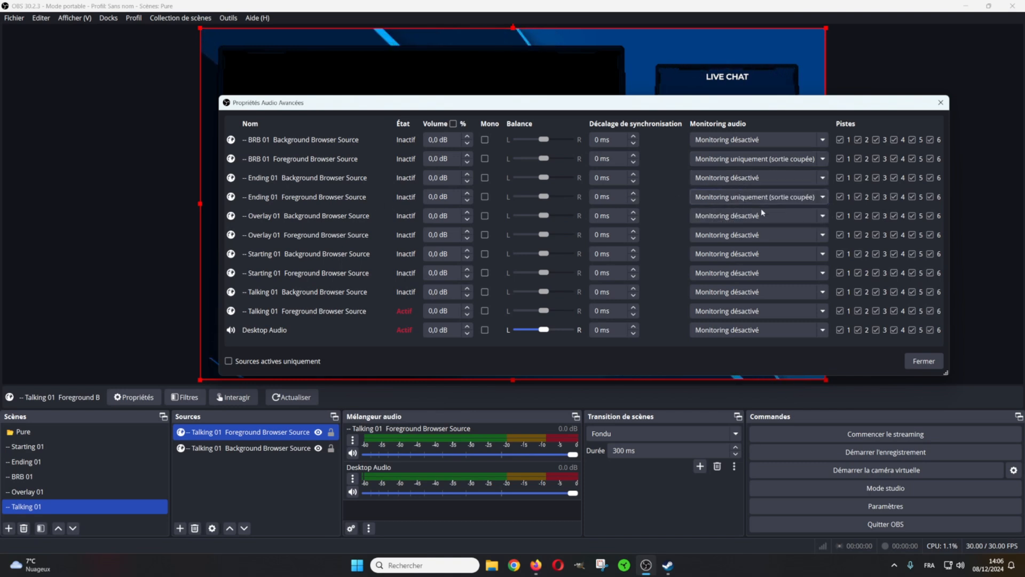
{"action": "left_click", "coordinate": [758, 235]}
{"action": "left_click", "coordinate": [748, 260]}
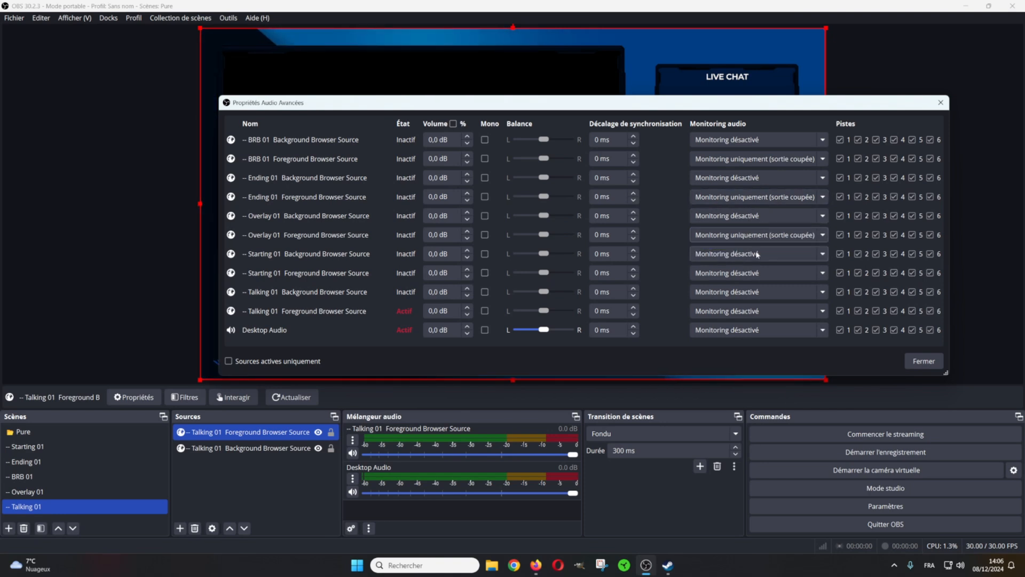
{"action": "left_click", "coordinate": [736, 276]}
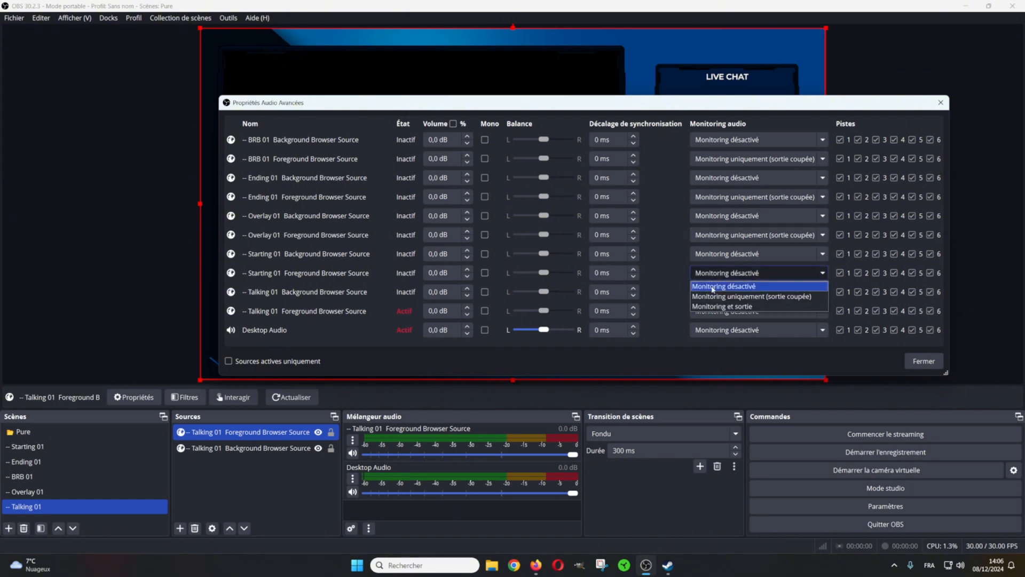
{"action": "left_click", "coordinate": [766, 297]}
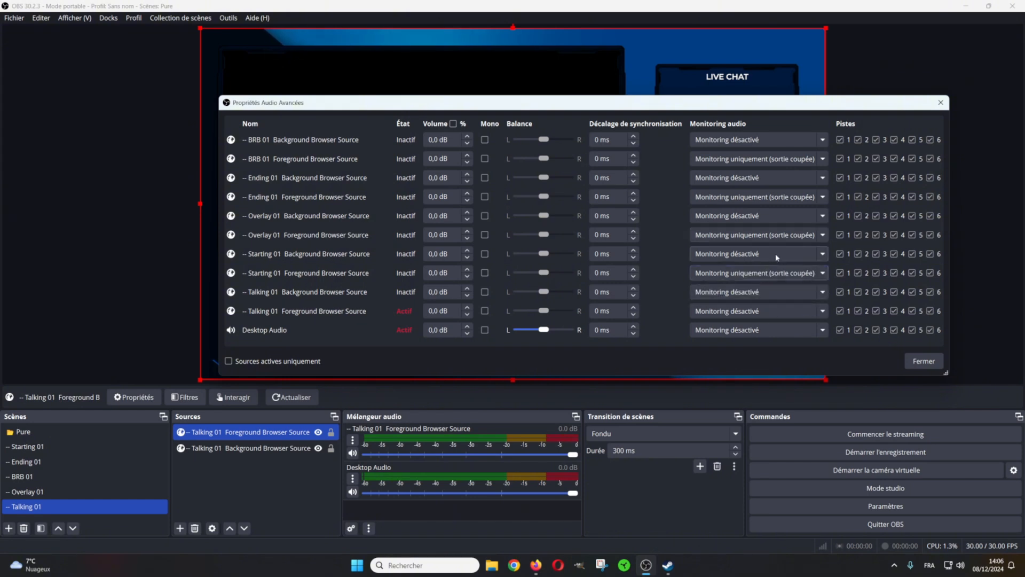
{"action": "left_click", "coordinate": [737, 311]}
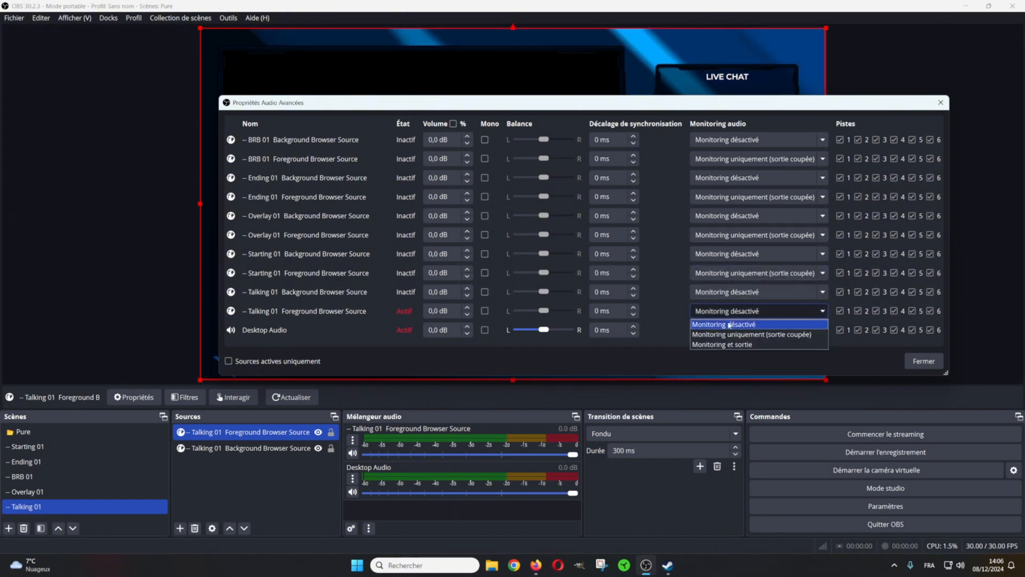
{"action": "left_click", "coordinate": [735, 334]}
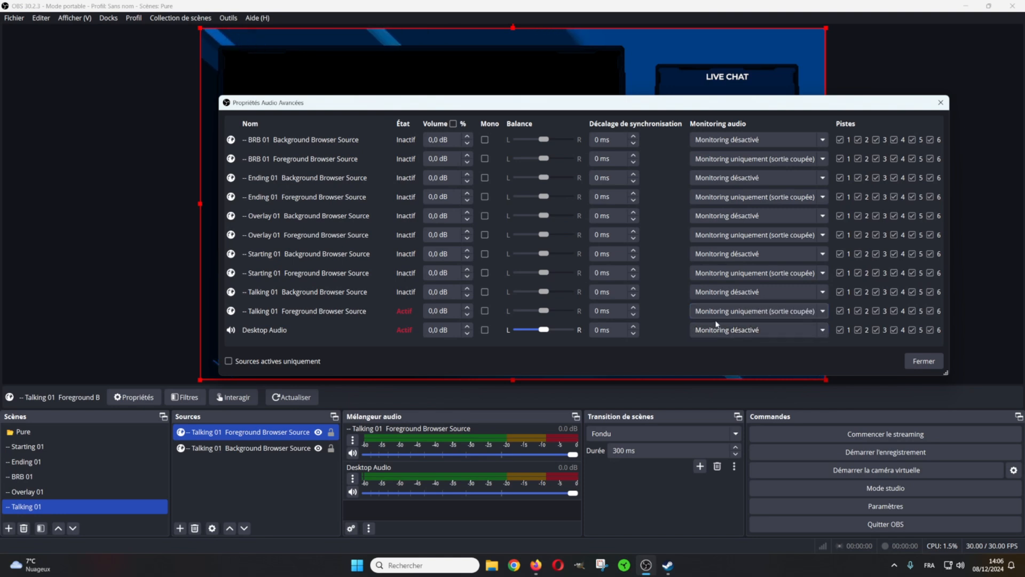
Close the advanced audio properties, send a Twitch Follow test alert from OWN3D Pro in the browser, and return to OBS
{"action": "left_click", "coordinate": [923, 367]}
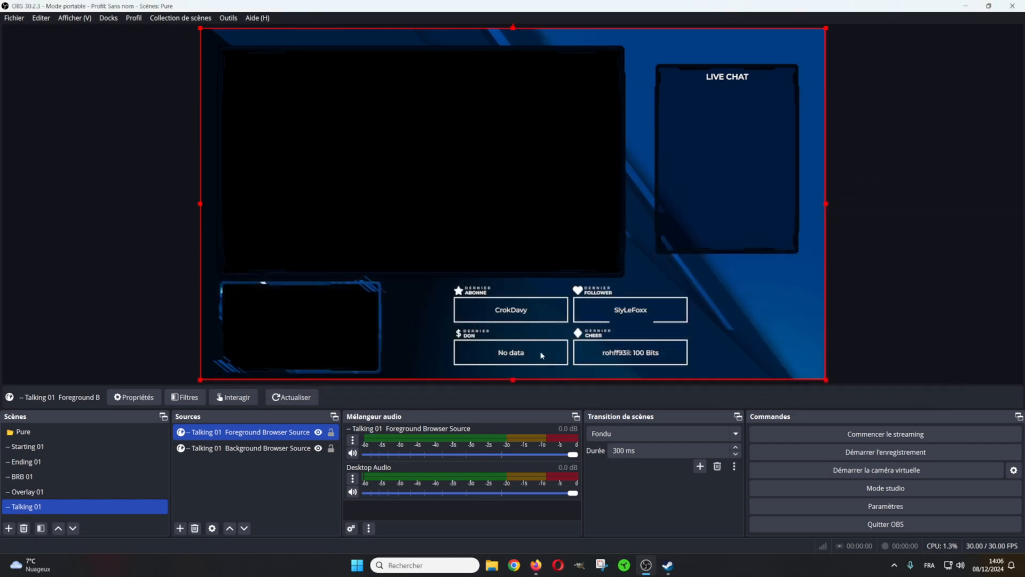
{"action": "left_click", "coordinate": [536, 565]}
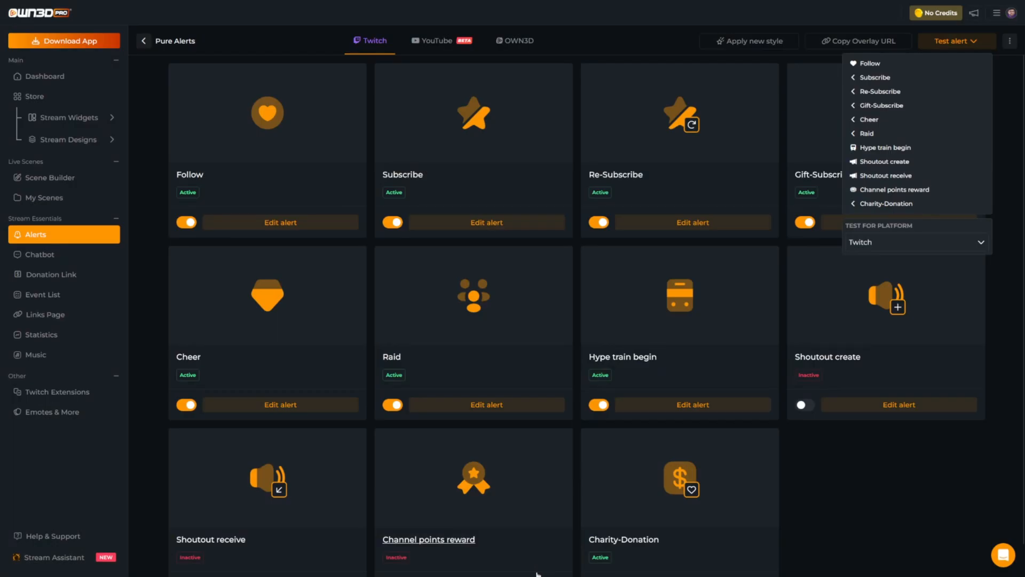
{"action": "left_click", "coordinate": [866, 65]}
{"action": "key", "text": "super"}
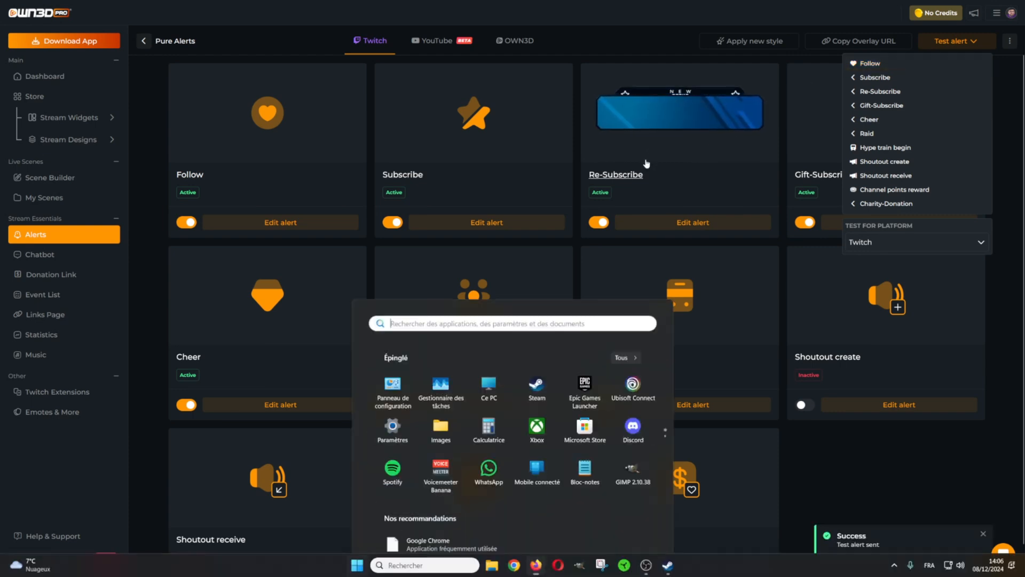
{"action": "left_click", "coordinate": [650, 565]}
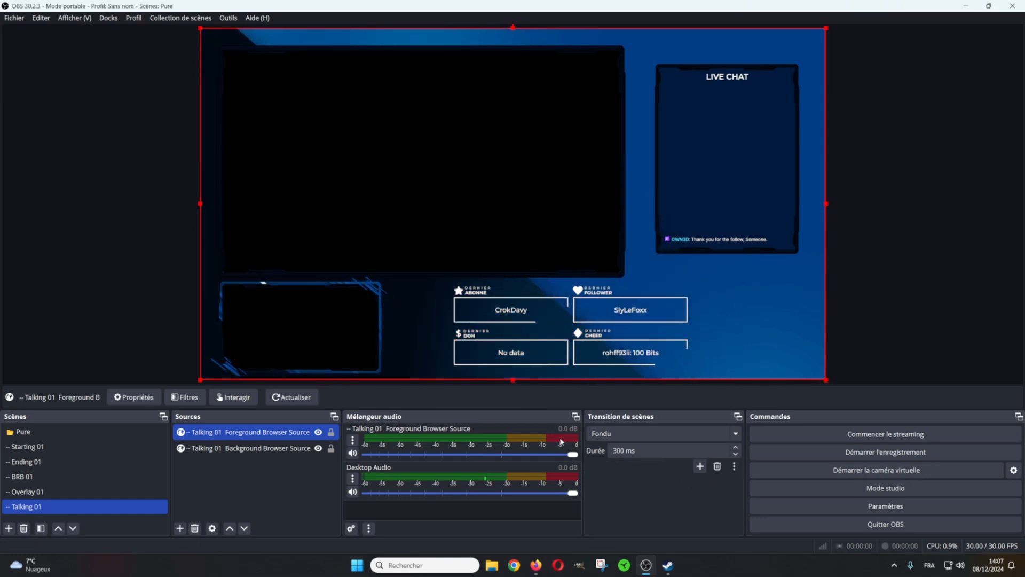
Add a Stinger scene transition named "Stinger" with transition.webm from Downloads as its video, and enlarge and reposition its properties window
{"action": "left_click", "coordinate": [699, 466]}
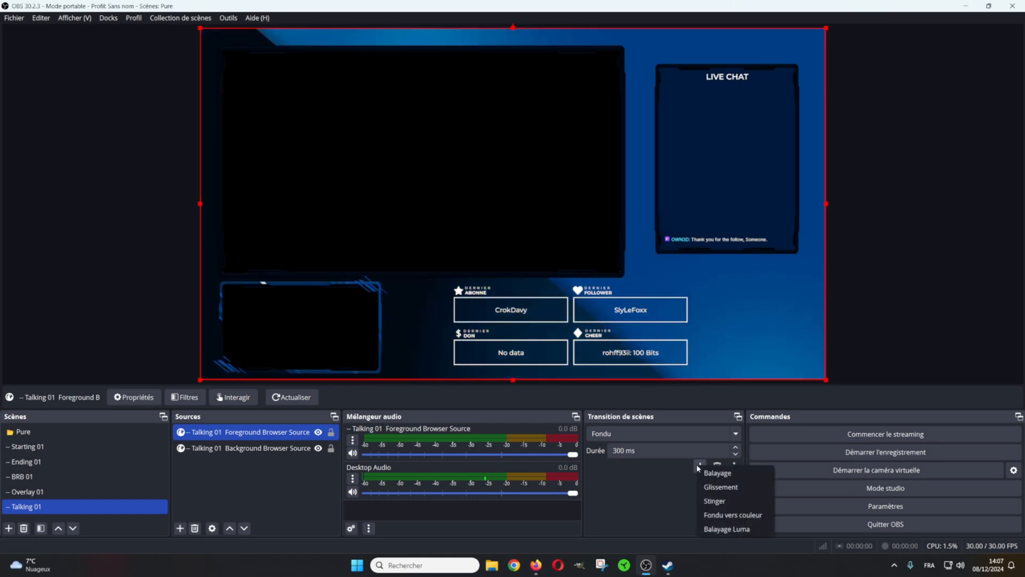
{"action": "left_click", "coordinate": [717, 502]}
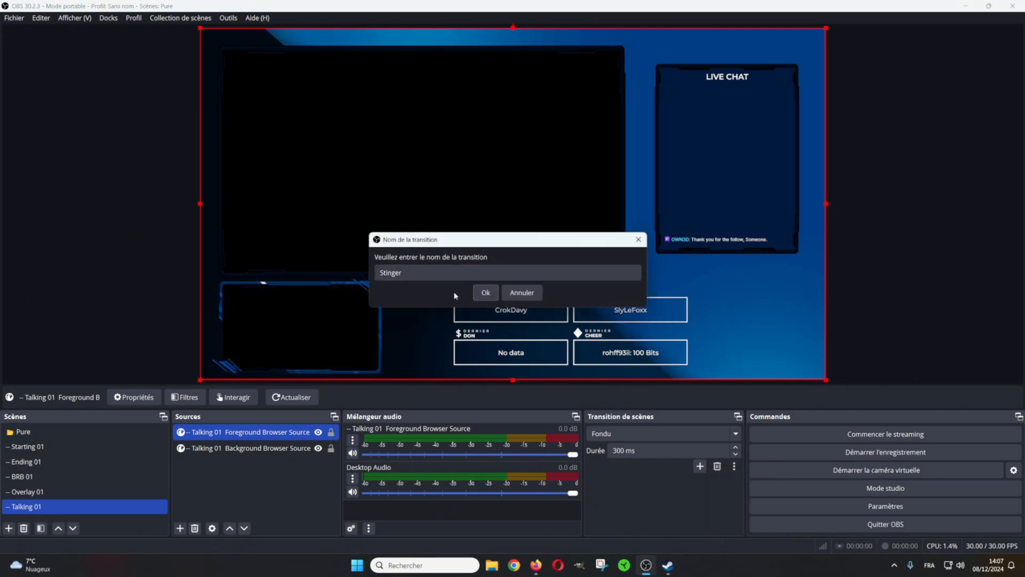
{"action": "left_click", "coordinate": [490, 296]}
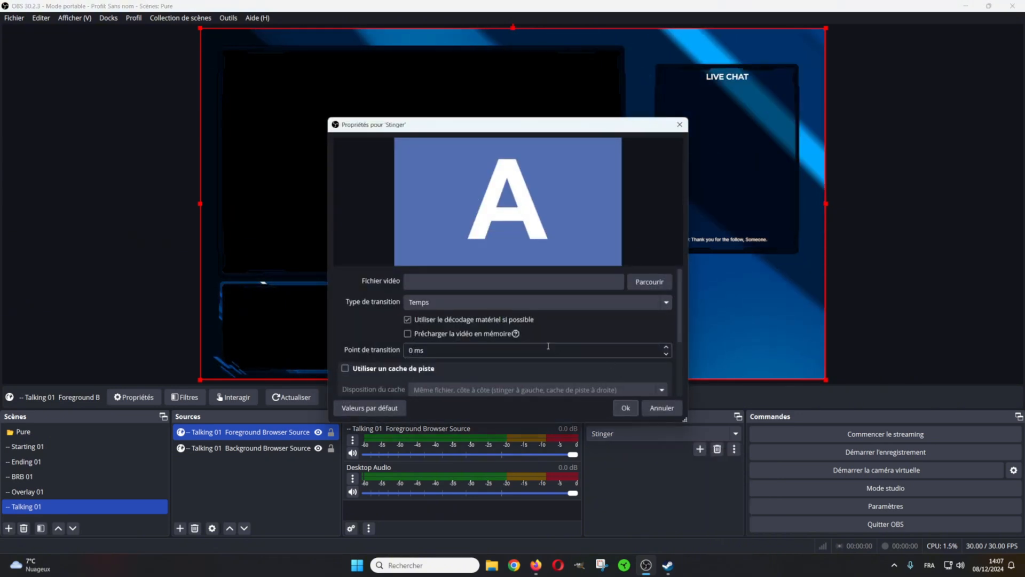
{"action": "left_click", "coordinate": [662, 283]}
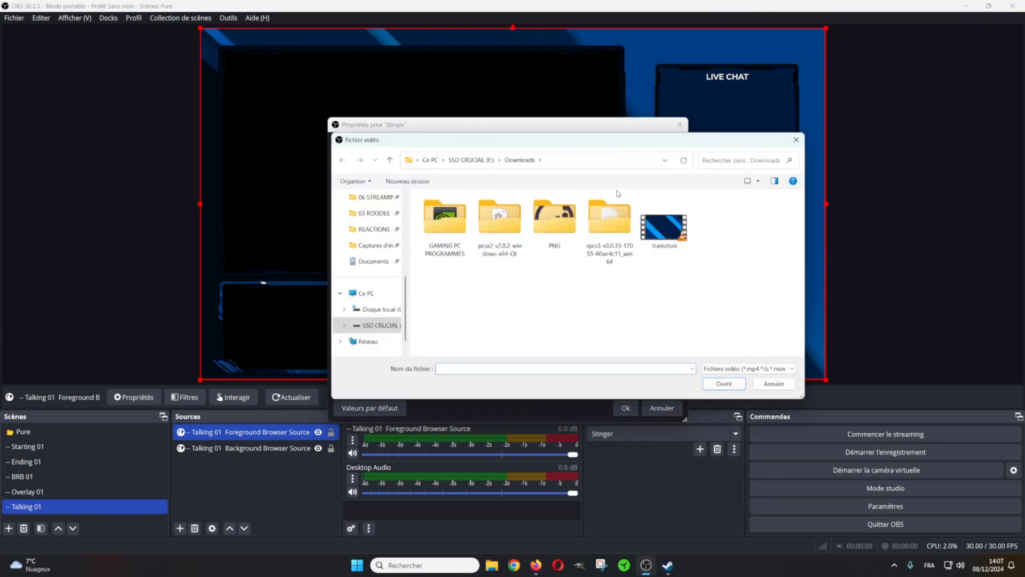
{"action": "double_click", "coordinate": [669, 237]}
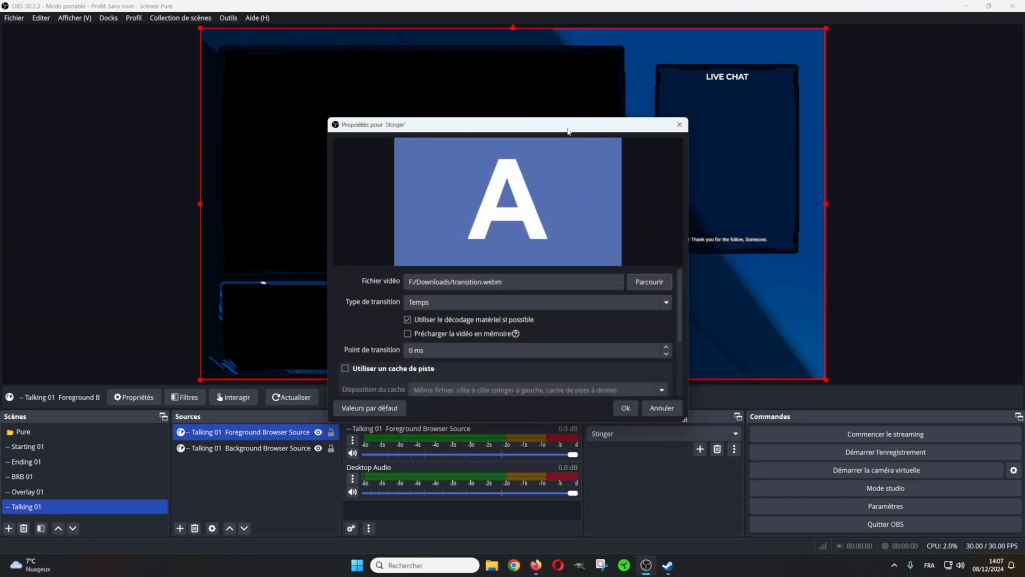
{"action": "left_click_drag", "start_coordinate": [685, 421], "coordinate": [865, 531]}
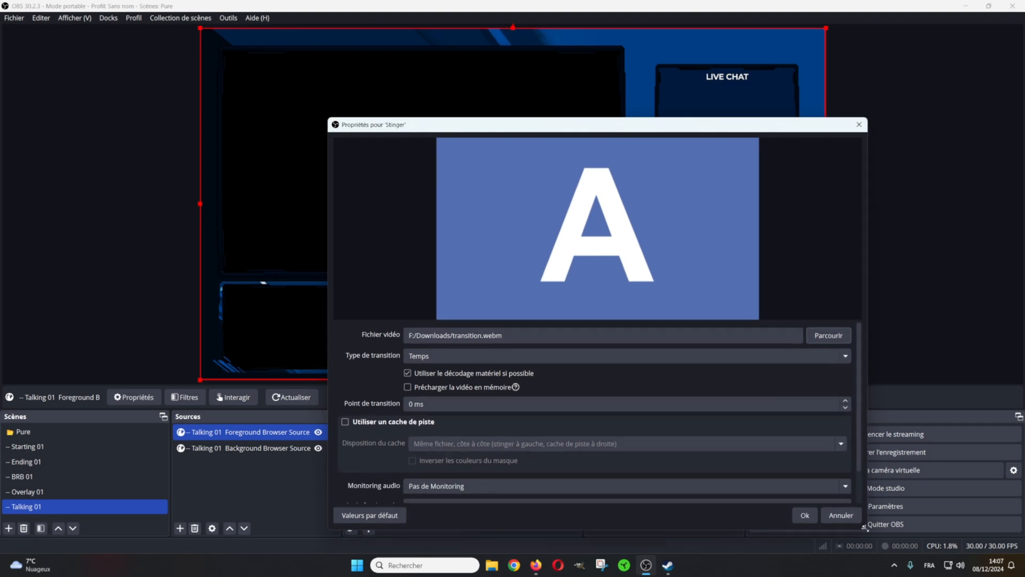
{"action": "left_click_drag", "start_coordinate": [548, 131], "coordinate": [556, 60]}
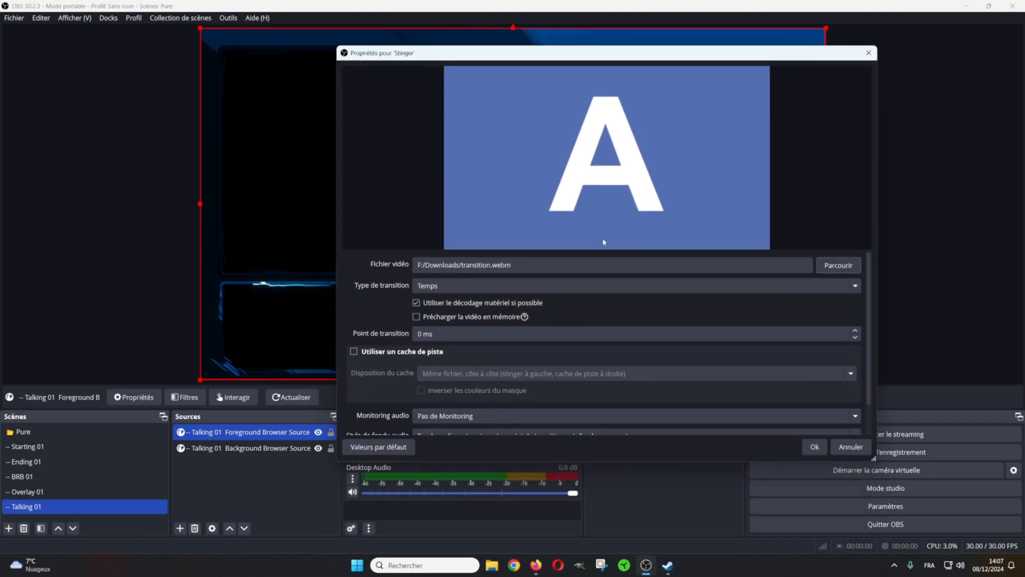
Preview the Stinger transition twice to examine when the switch from A to B happens
{"action": "scroll", "coordinate": [403, 266], "scroll_direction": "down", "scroll_amount": 2}
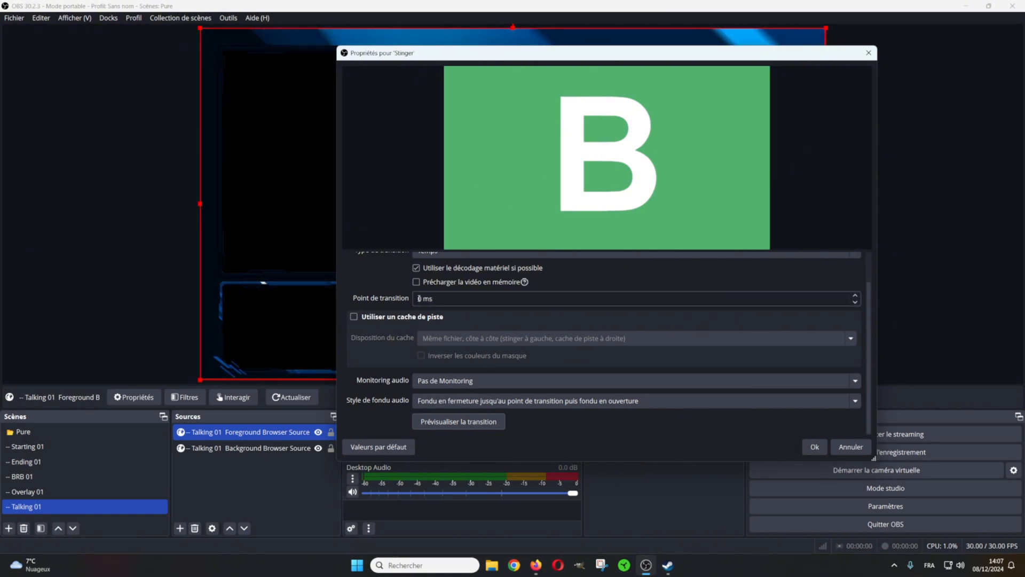
{"action": "left_click", "coordinate": [469, 423]}
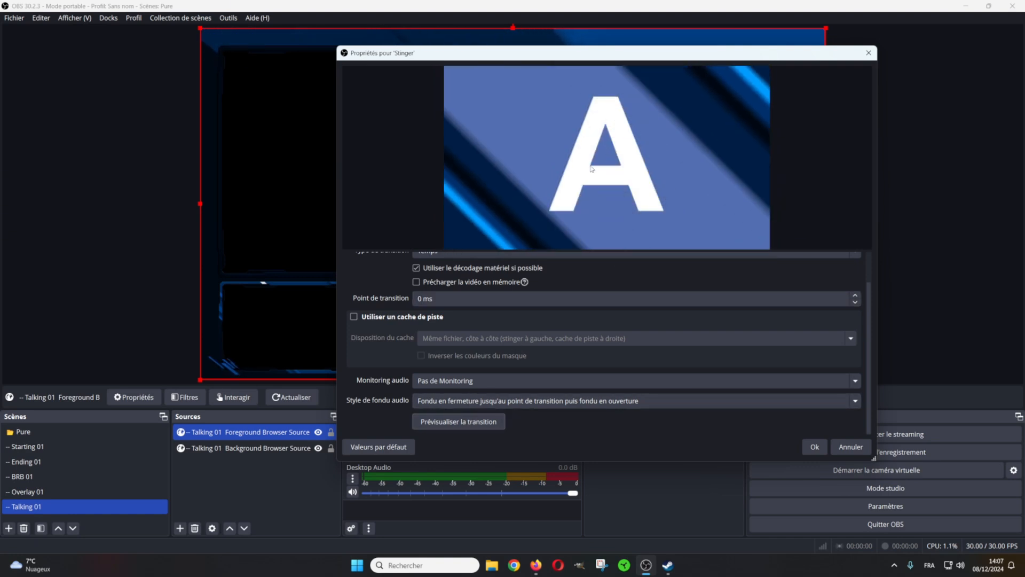
{"action": "left_click", "coordinate": [459, 422]}
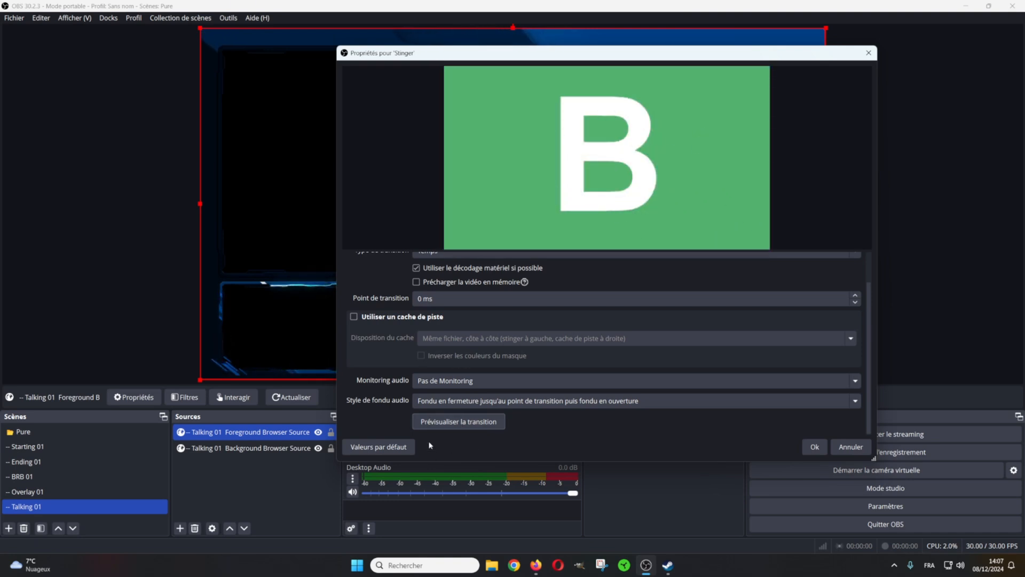
Set the Stinger's transition point to 1000 ms, preview it again, and accept the properties
{"action": "type", "text": "1000"}
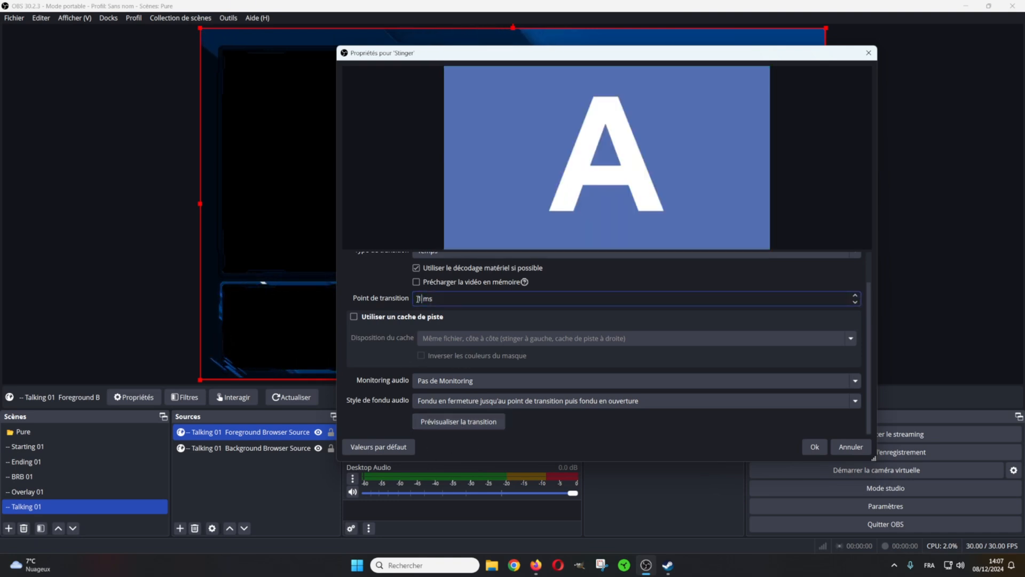
{"action": "left_click", "coordinate": [450, 424]}
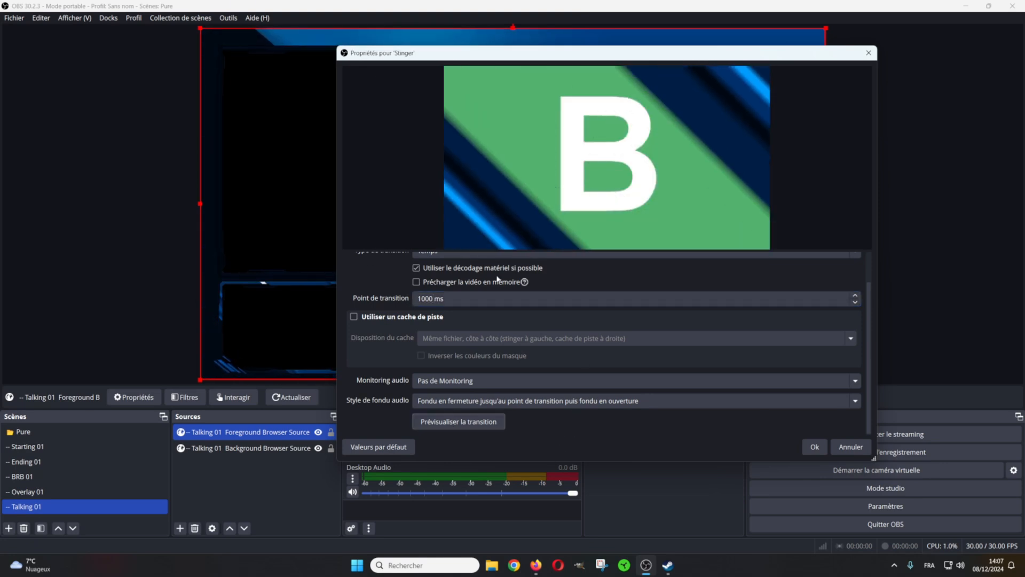
{"action": "left_click", "coordinate": [468, 425]}
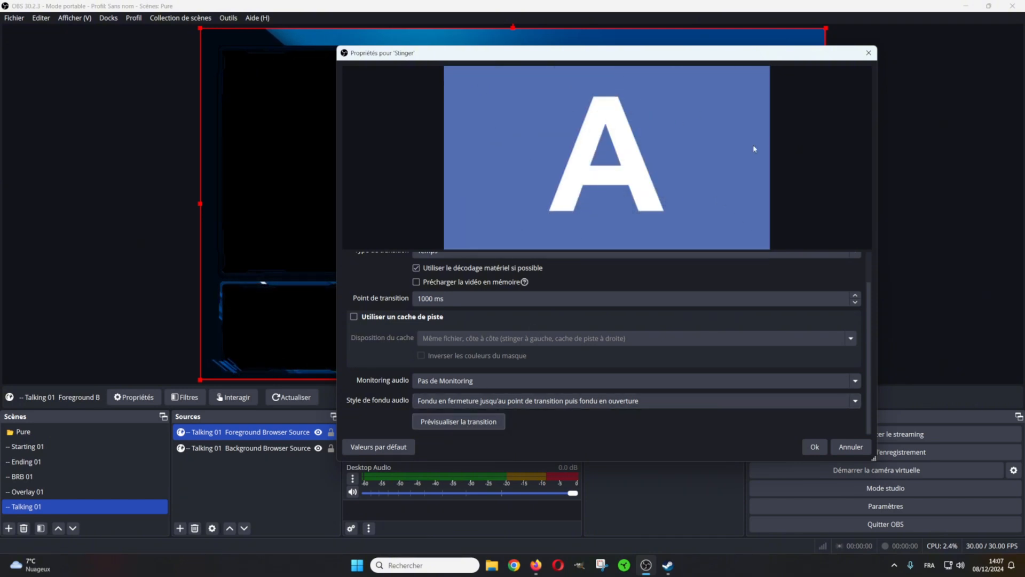
{"action": "left_click", "coordinate": [815, 448]}
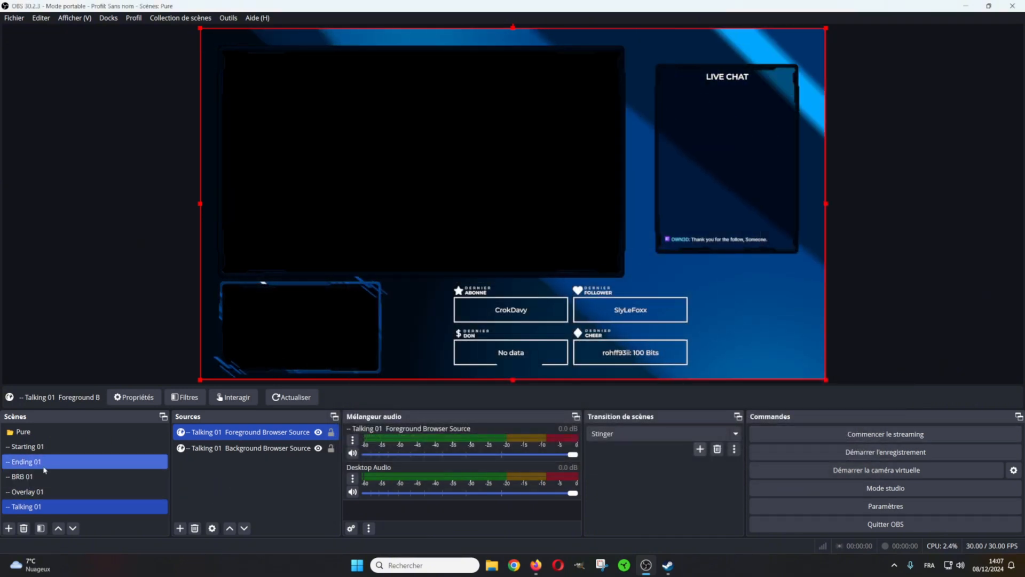
Switch to the Starting 01 scene and on to Ending 01 to check the Stinger transition live
{"action": "left_click", "coordinate": [41, 449]}
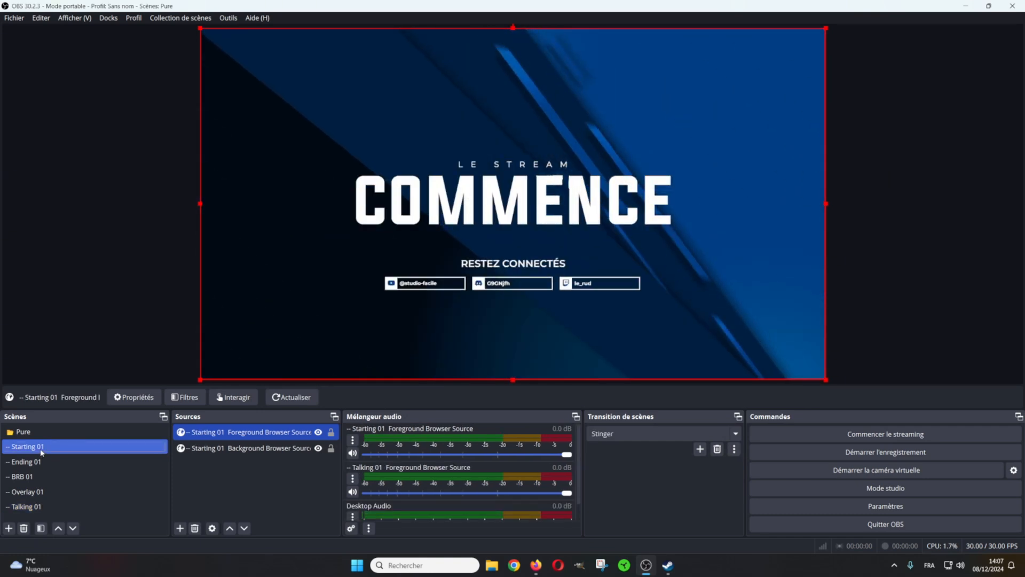
{"action": "left_click", "coordinate": [46, 462]}
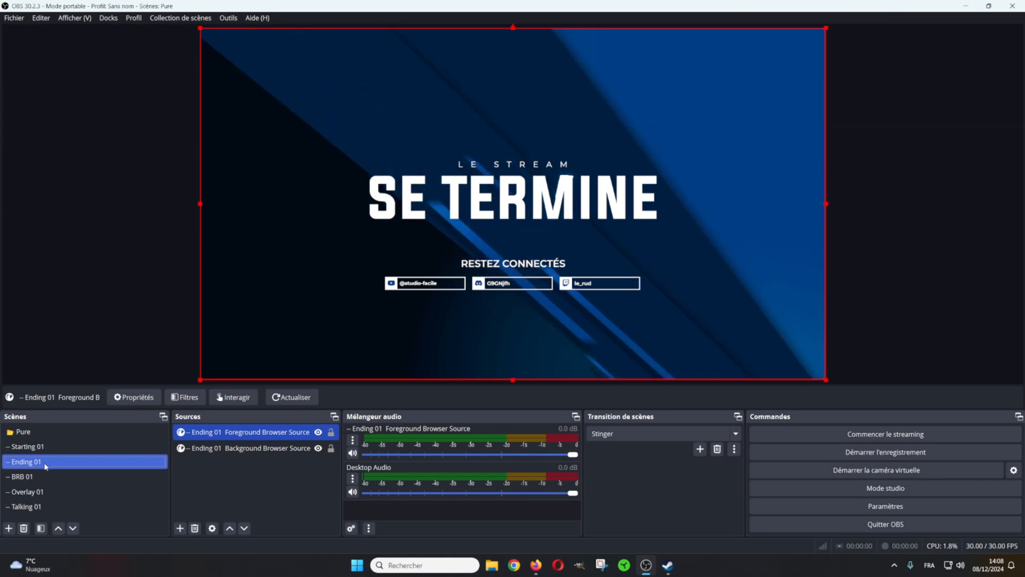
Switch to the Overlay 01 scene and lock its foreground and background browser sources
{"action": "left_click", "coordinate": [53, 494]}
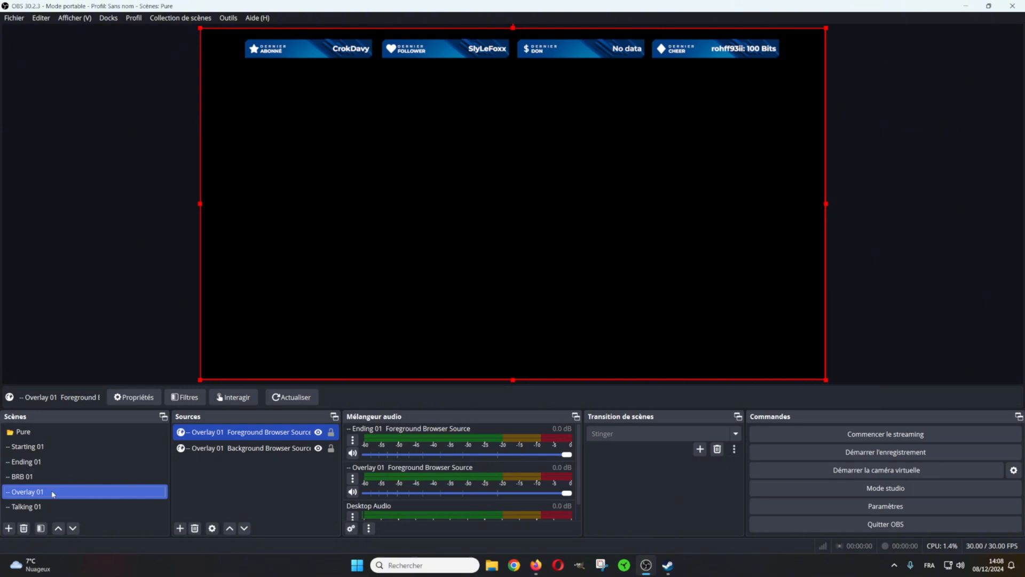
{"action": "left_click", "coordinate": [136, 480]}
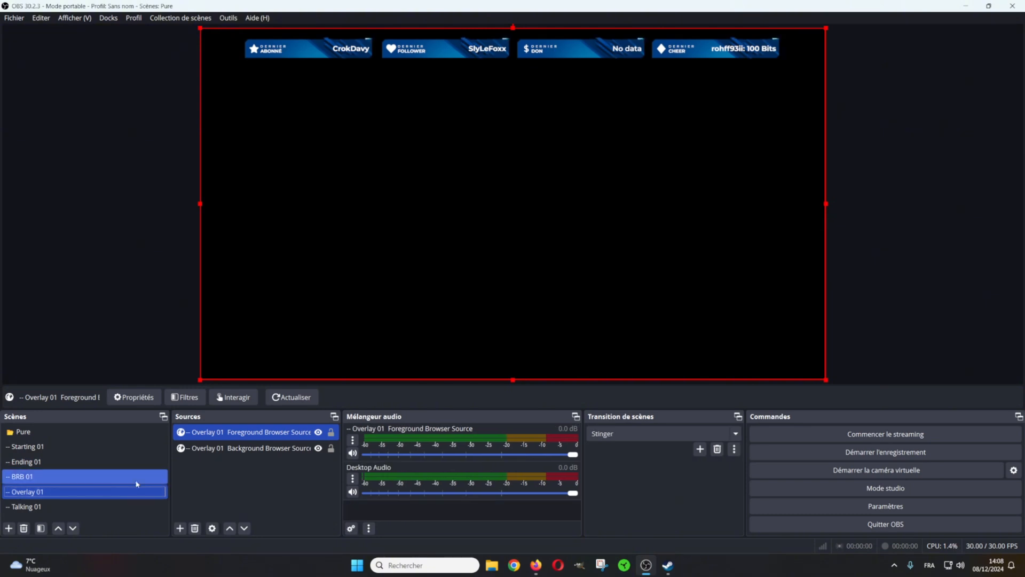
{"action": "left_click", "coordinate": [331, 432]}
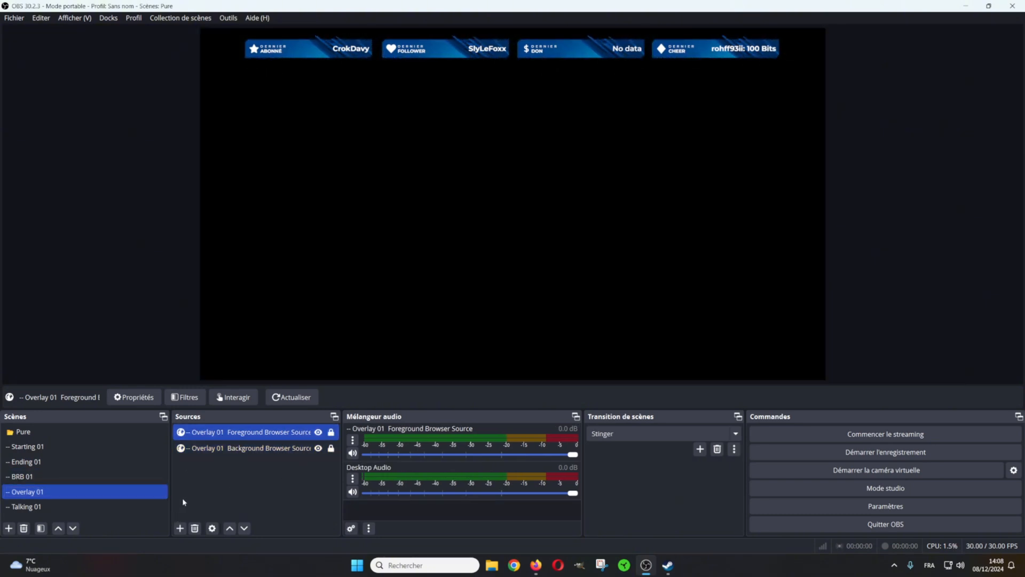
{"action": "left_click", "coordinate": [180, 529]}
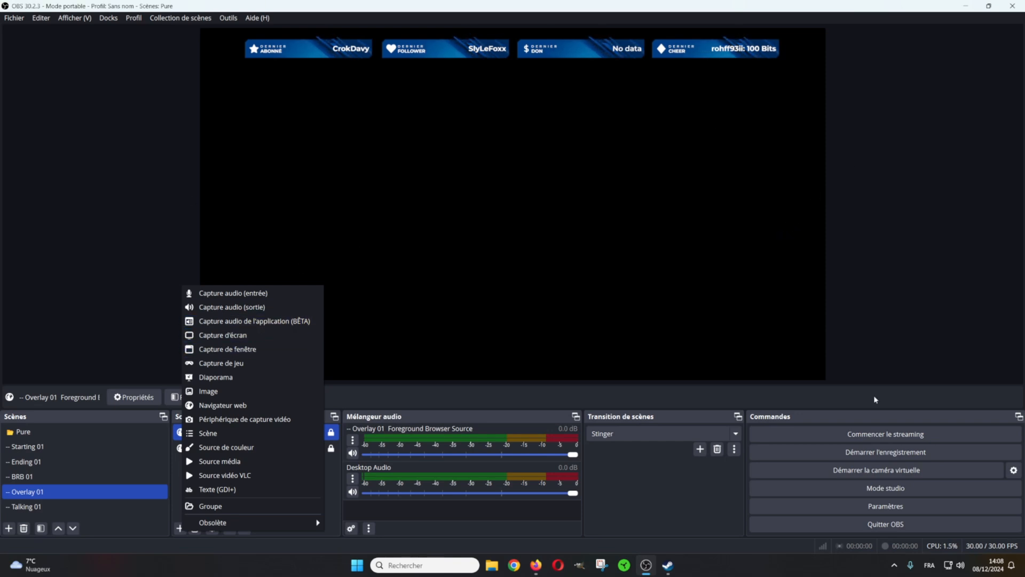
{"action": "left_click", "coordinate": [228, 337]}
{"action": "left_click", "coordinate": [530, 340]}
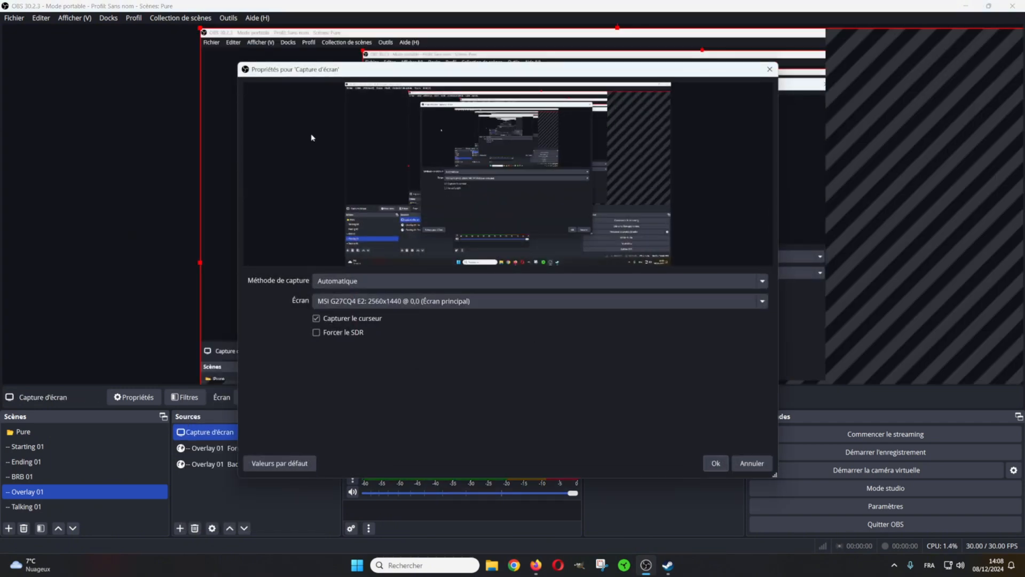
{"action": "left_click", "coordinate": [748, 465]}
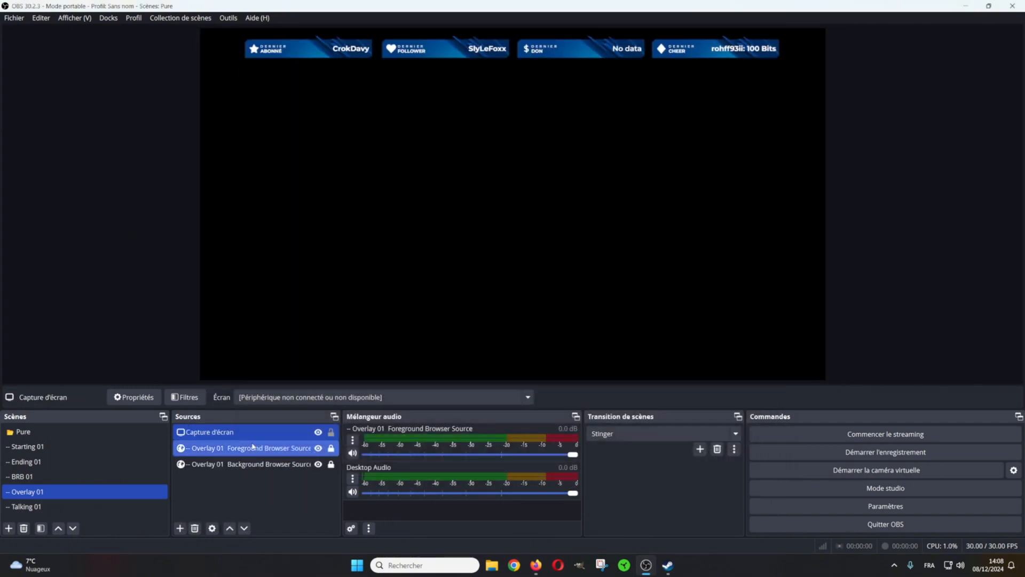
{"action": "left_click", "coordinate": [195, 529]}
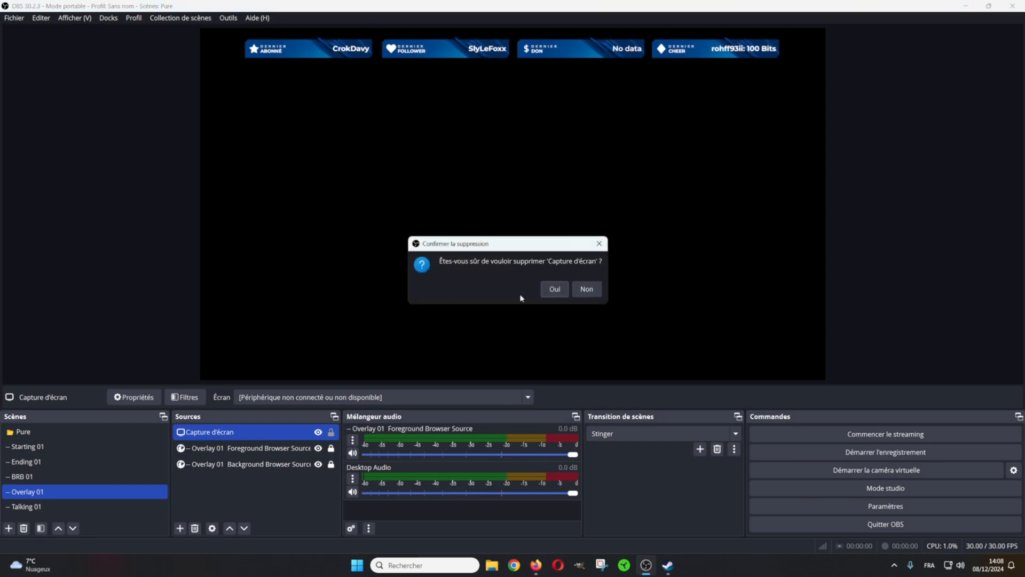
{"action": "left_click", "coordinate": [555, 290]}
Add a new game capture source named "Capture de jeu" to the Overlay 01 scene
{"action": "left_click", "coordinate": [180, 529]}
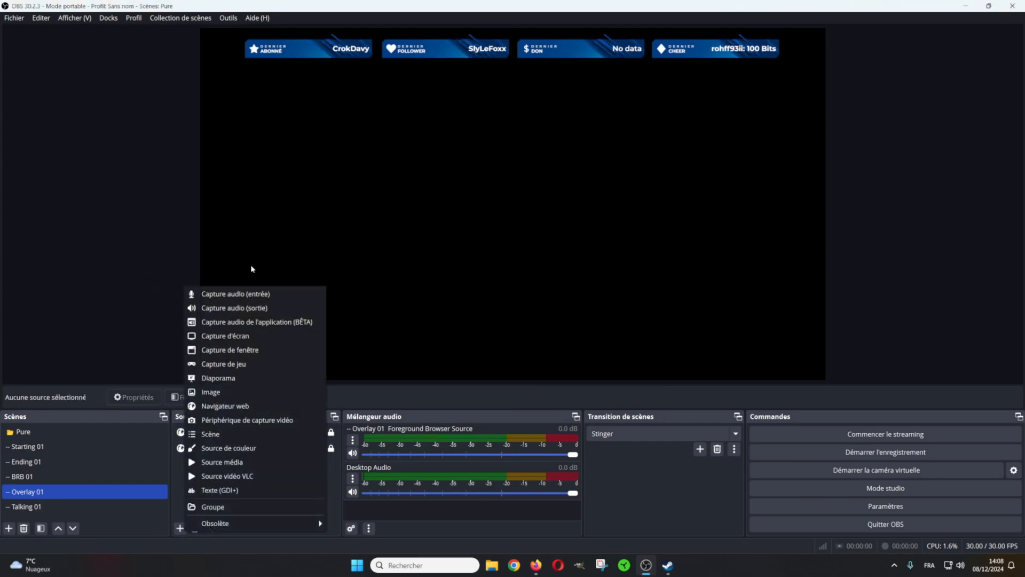
{"action": "left_click", "coordinate": [275, 361]}
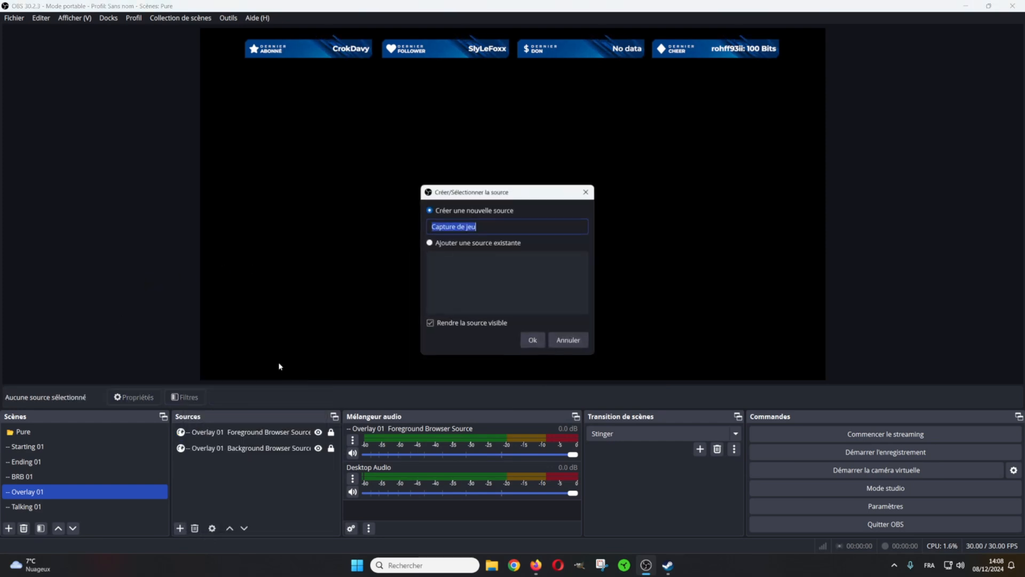
{"action": "left_click", "coordinate": [533, 343]}
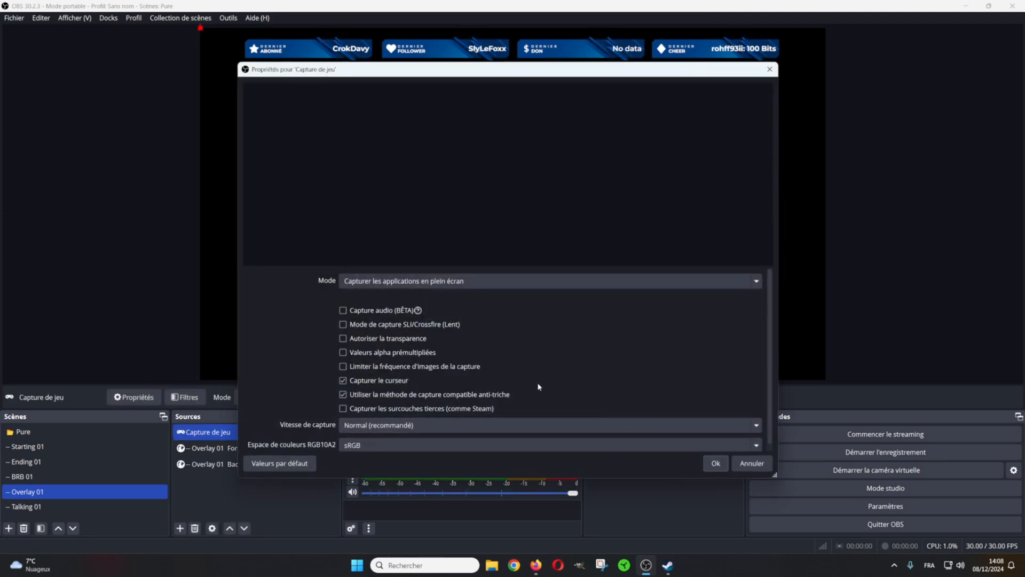
Switch to Steam, launch Marvel Rivals from the library, and enter the game's main menu
{"action": "left_click", "coordinate": [667, 565]}
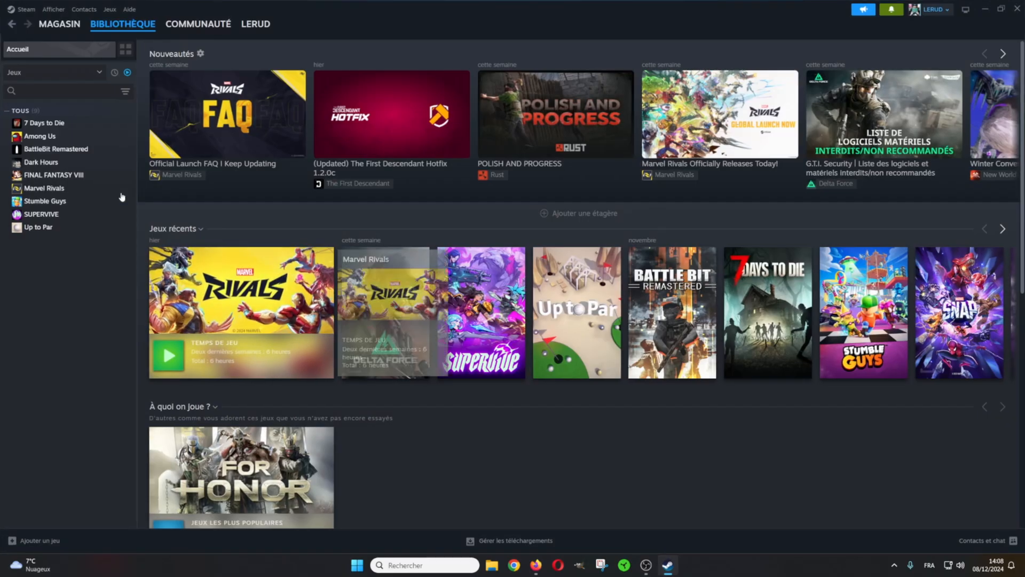
{"action": "left_click", "coordinate": [53, 188]}
{"action": "left_click", "coordinate": [188, 217]}
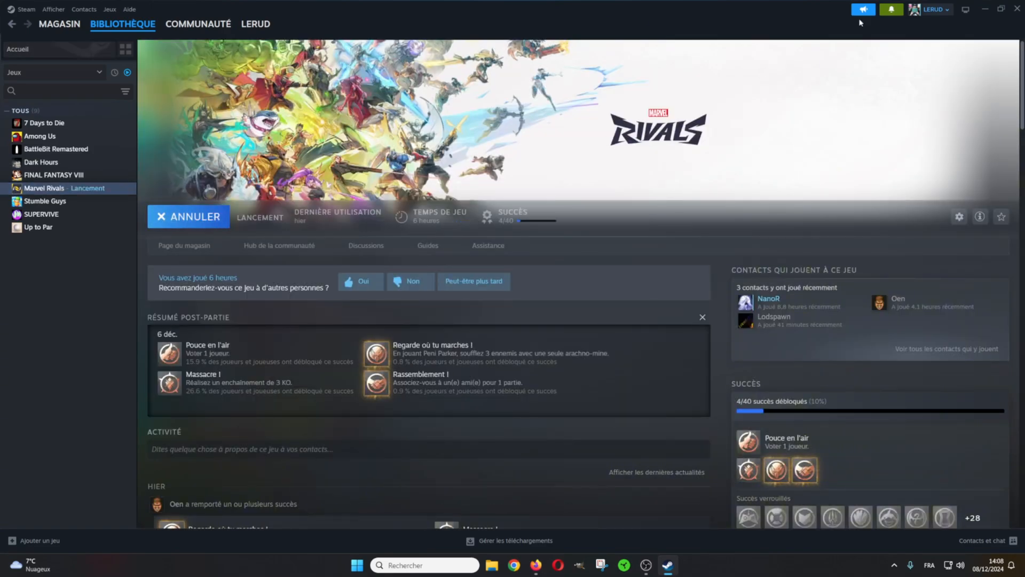
{"action": "left_click", "coordinate": [650, 407]}
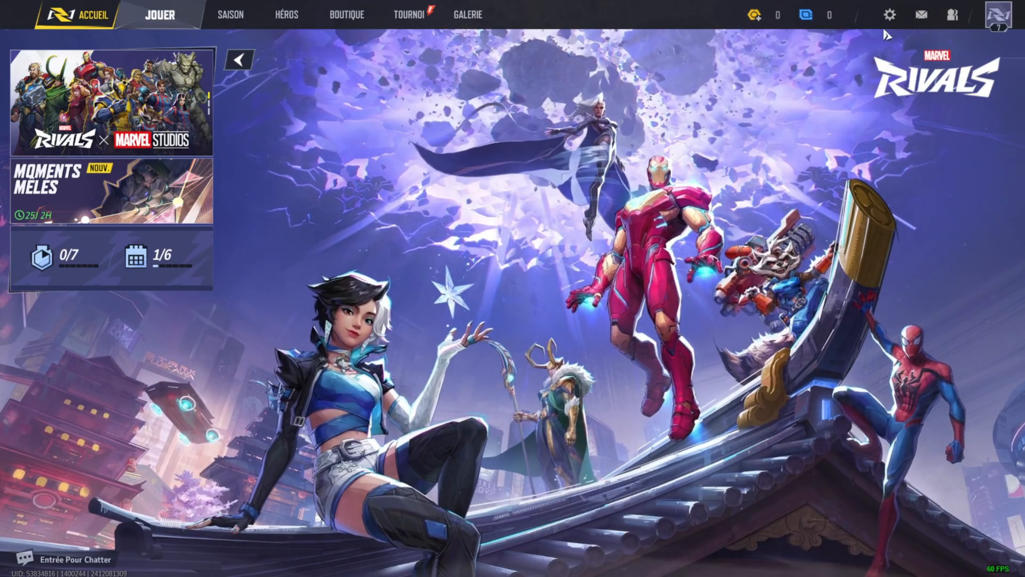
Check the general volume in Marvel Rivals' audio settings and return to the game's main menu
{"action": "key", "text": "Escape"}
{"action": "left_click", "coordinate": [544, 222]}
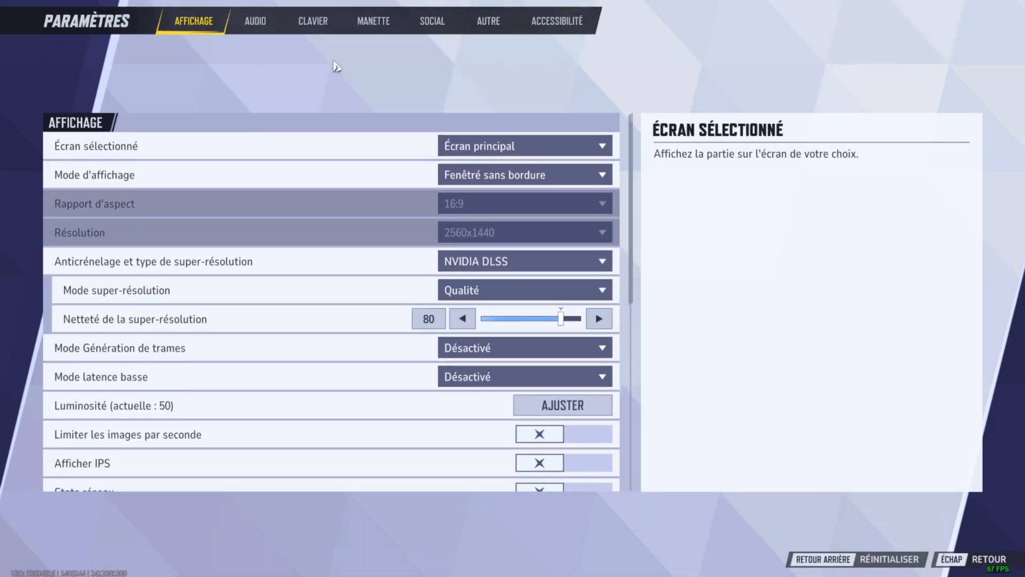
{"action": "left_click", "coordinate": [259, 22]}
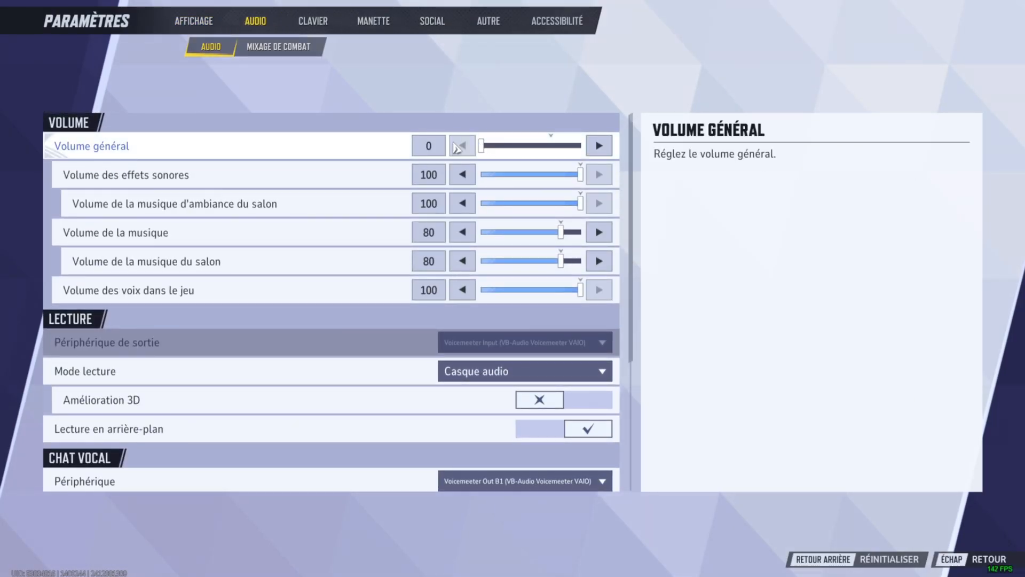
{"action": "key", "text": "Escape"}
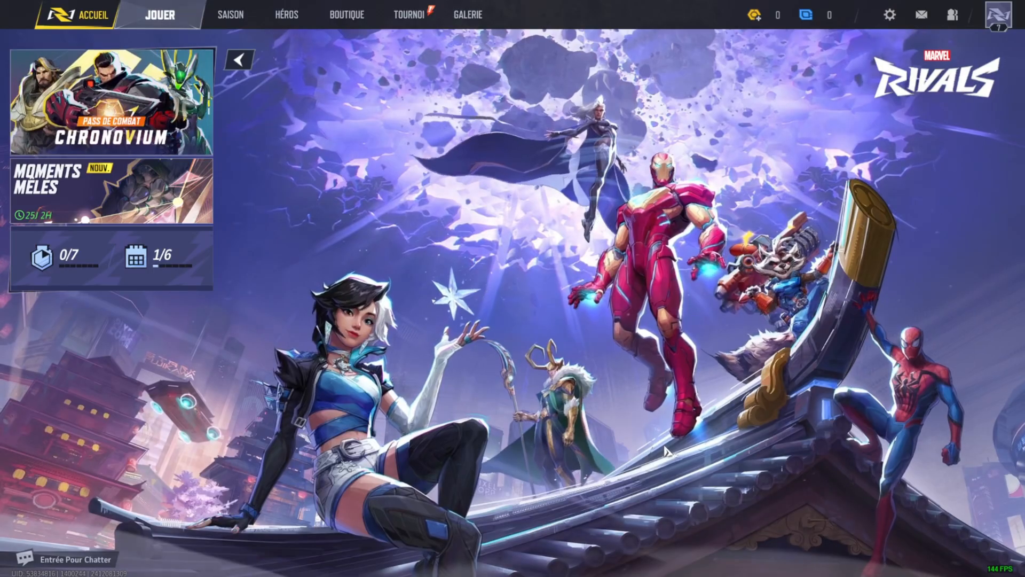
Switch to OBS Studio, accept the game capture's properties, and stretch the capture to the screen
{"action": "key", "text": "super"}
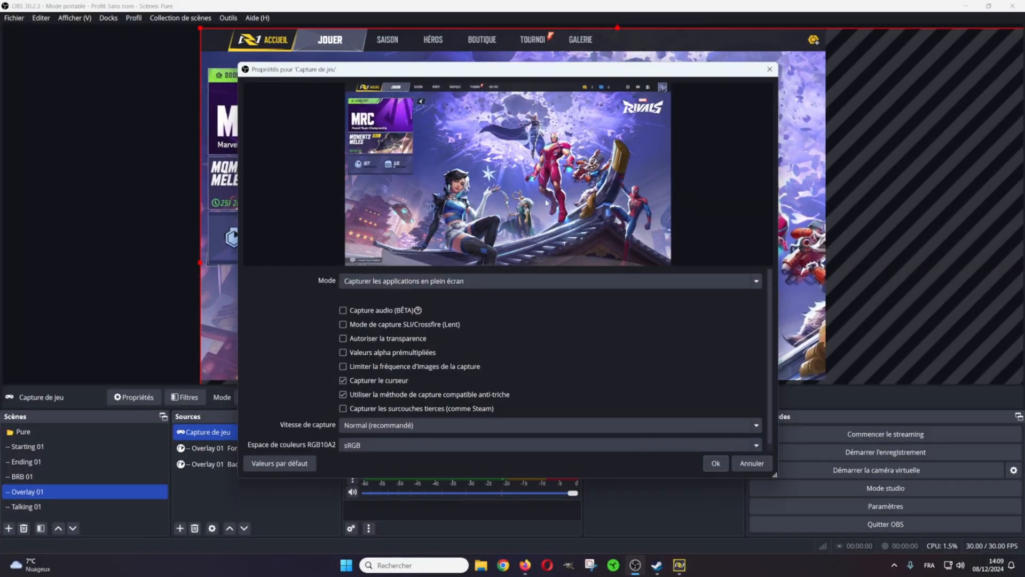
{"action": "left_click", "coordinate": [716, 464]}
{"action": "right_click", "coordinate": [479, 262]}
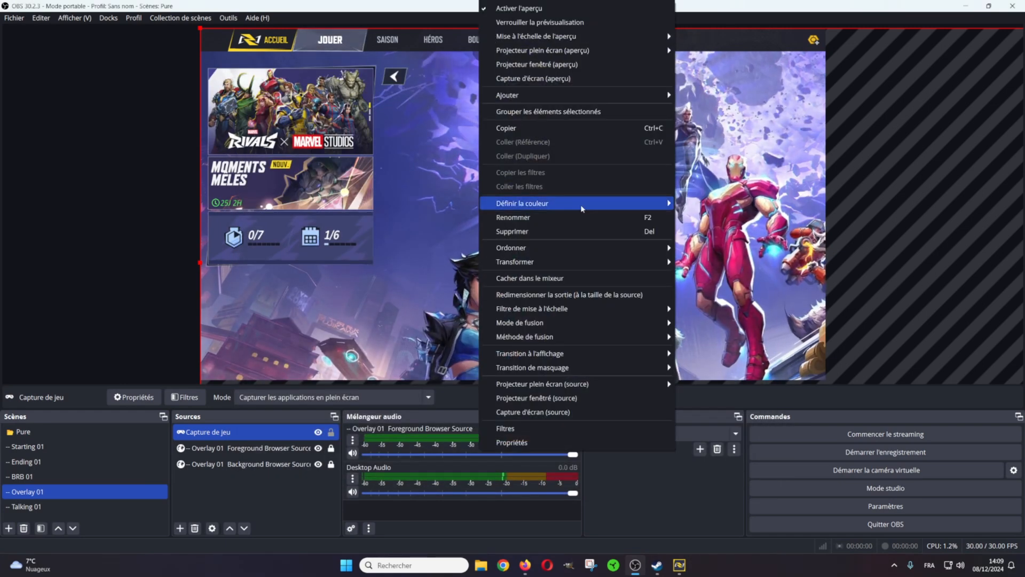
{"action": "mouse_move", "coordinate": [534, 262]}
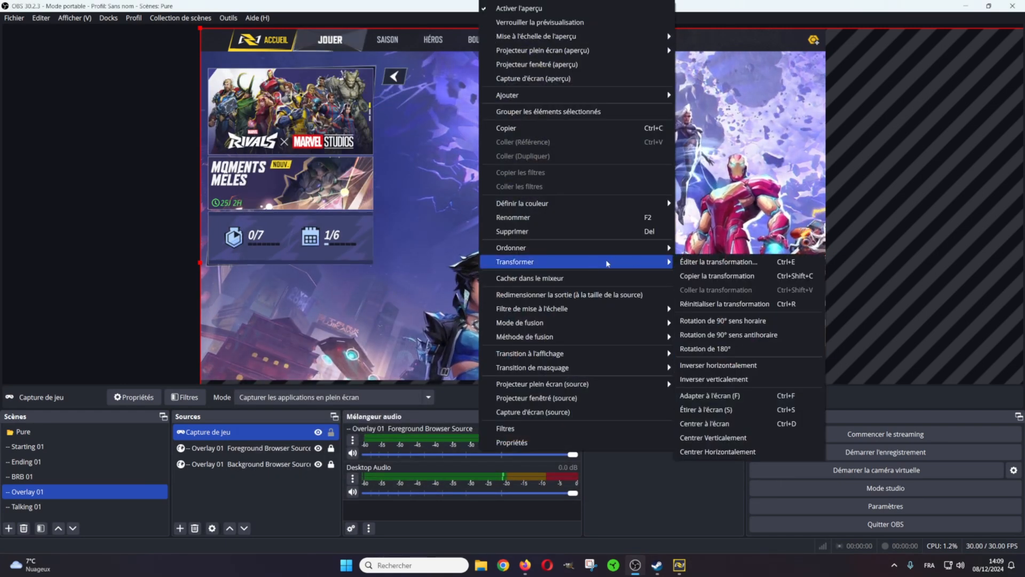
{"action": "left_click", "coordinate": [746, 410]}
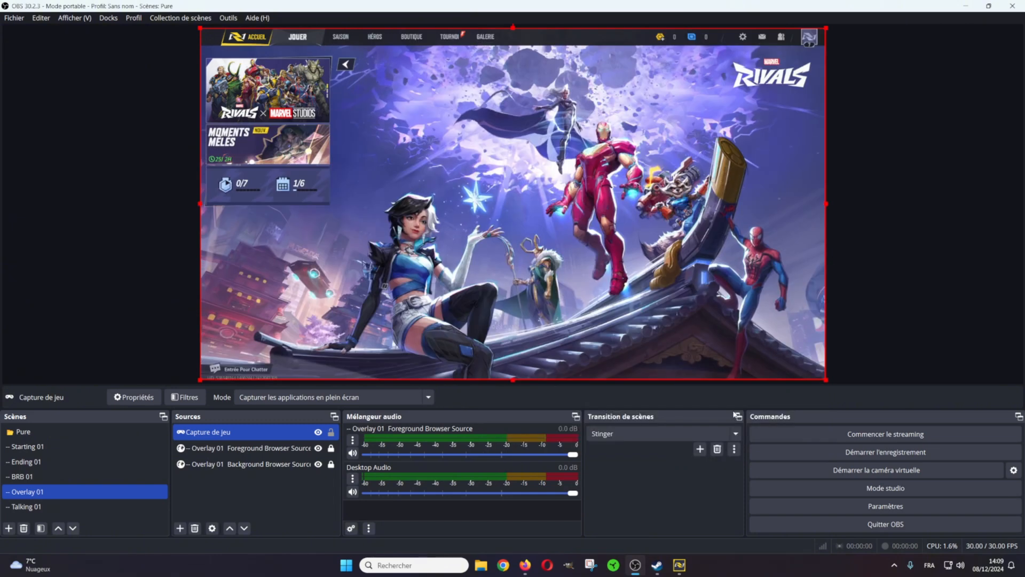
Lock "Capture de jeu" and move it below the Overlay 01 foreground and background browser sources
{"action": "left_click", "coordinate": [331, 432]}
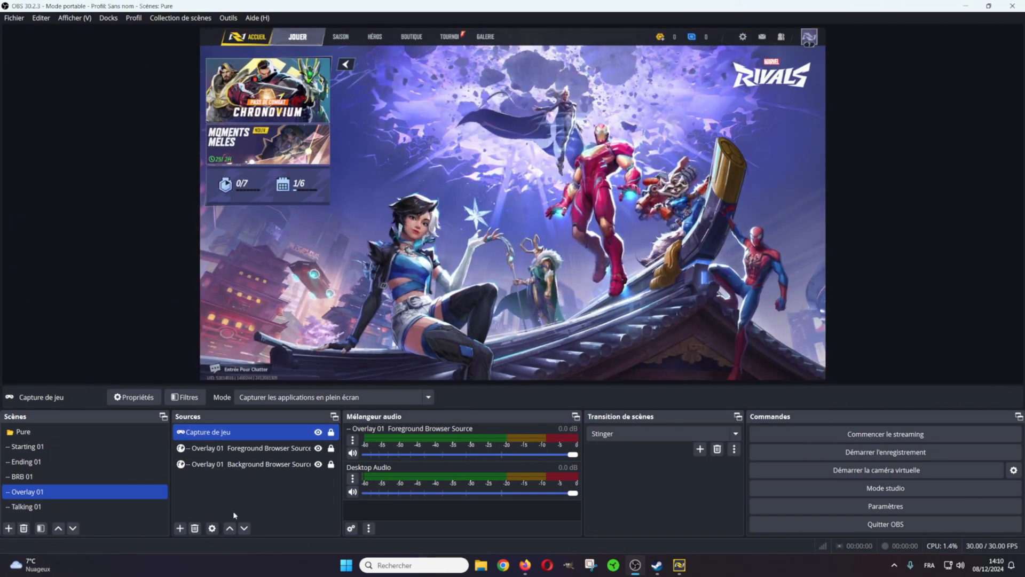
{"action": "left_click", "coordinate": [244, 528]}
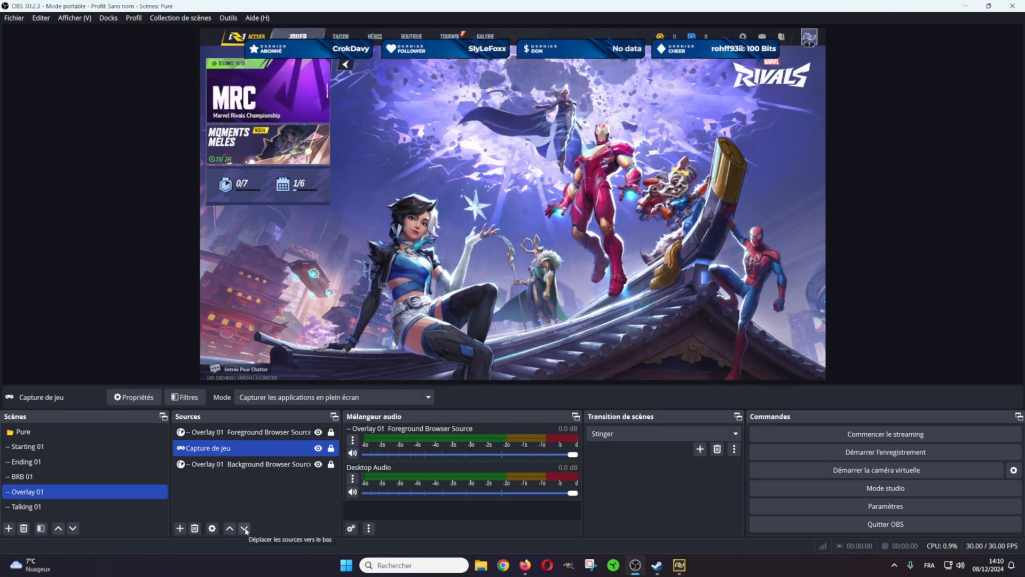
{"action": "left_click", "coordinate": [244, 528]}
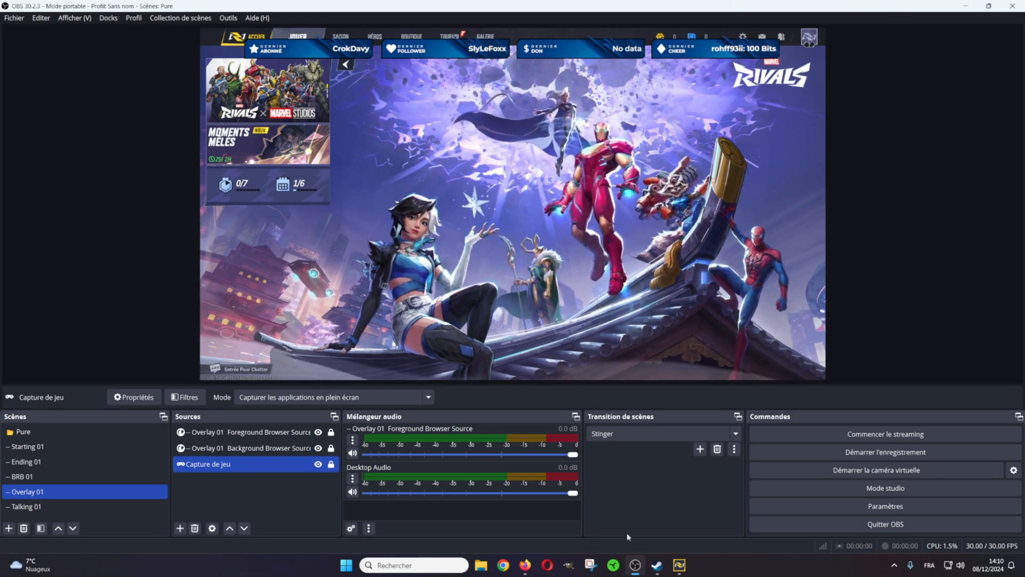
Switch to the OWN3D Pro alerts page in the browser, send a test Follow alert, and return to OBS Studio
{"action": "left_click", "coordinate": [526, 565]}
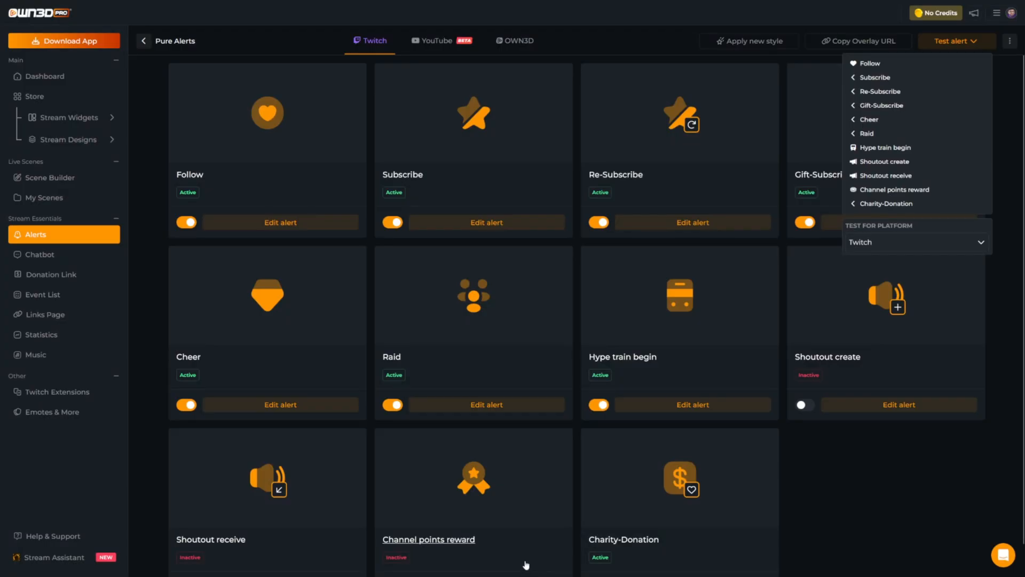
{"action": "left_click", "coordinate": [865, 64]}
{"action": "key", "text": "super"}
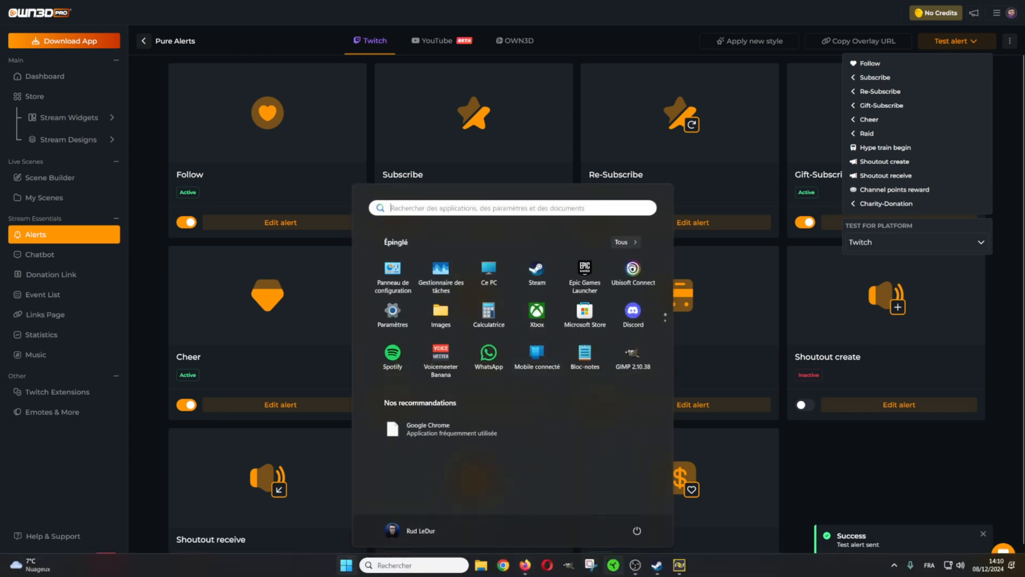
{"action": "left_click", "coordinate": [635, 565]}
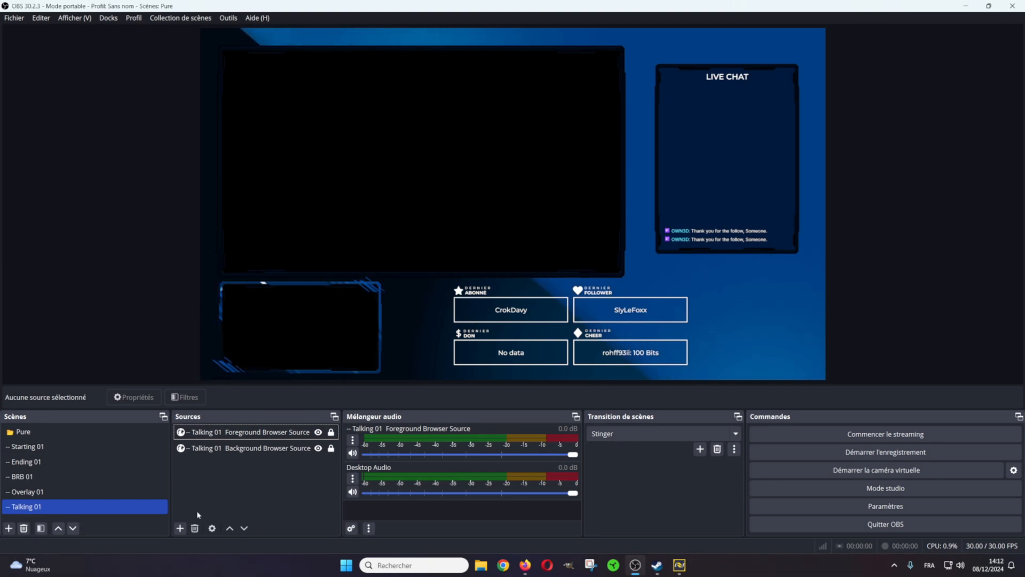
Add the existing game capture source "Capture de jeu" to the Talking 01 scene
{"action": "left_click", "coordinate": [180, 529]}
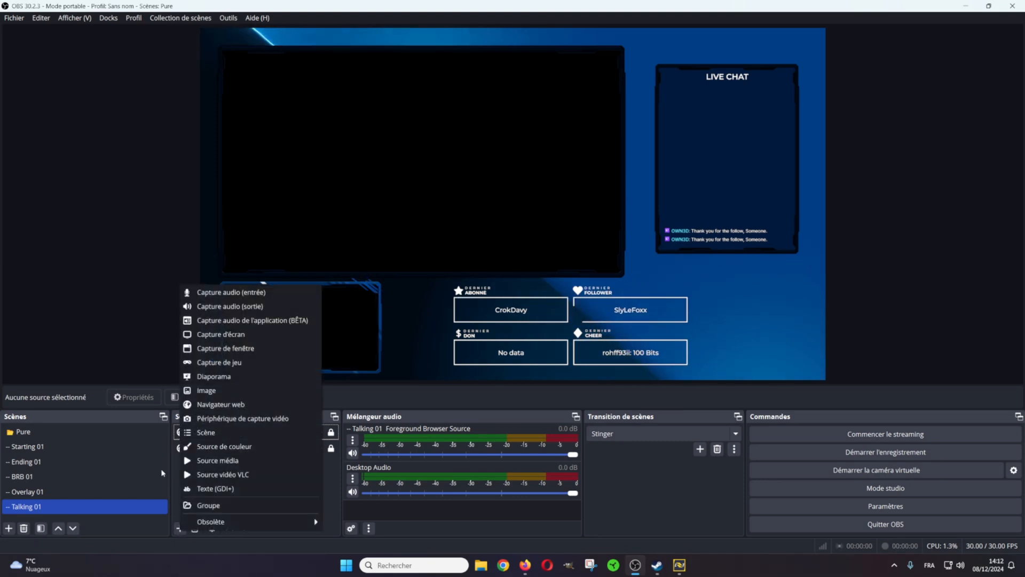
{"action": "left_click", "coordinate": [215, 363]}
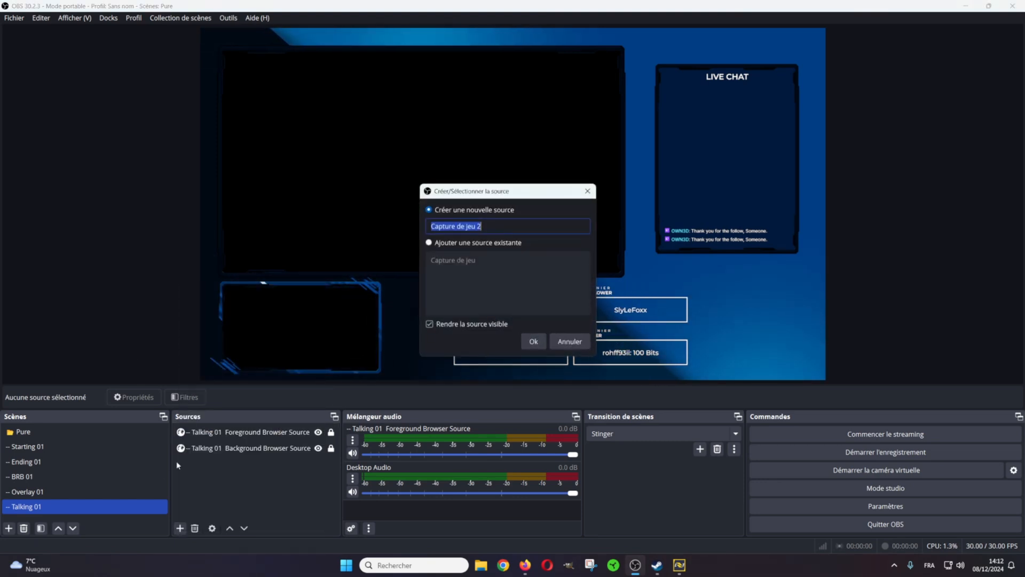
{"action": "left_click", "coordinate": [475, 244]}
{"action": "left_click", "coordinate": [534, 341]}
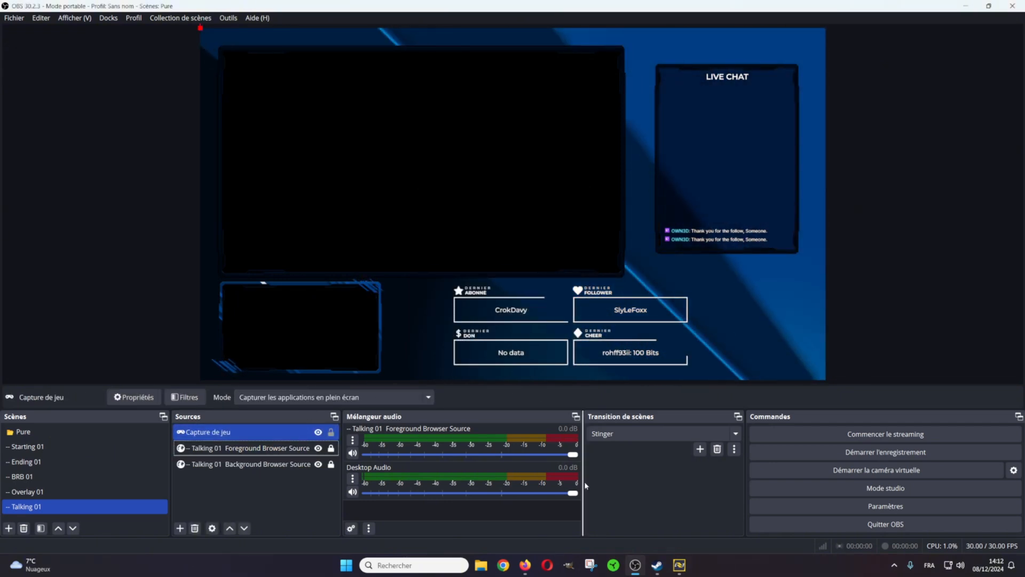
Set the game capture to capture a specific window and choose the Marvel Rivals window
{"action": "left_click", "coordinate": [425, 398]}
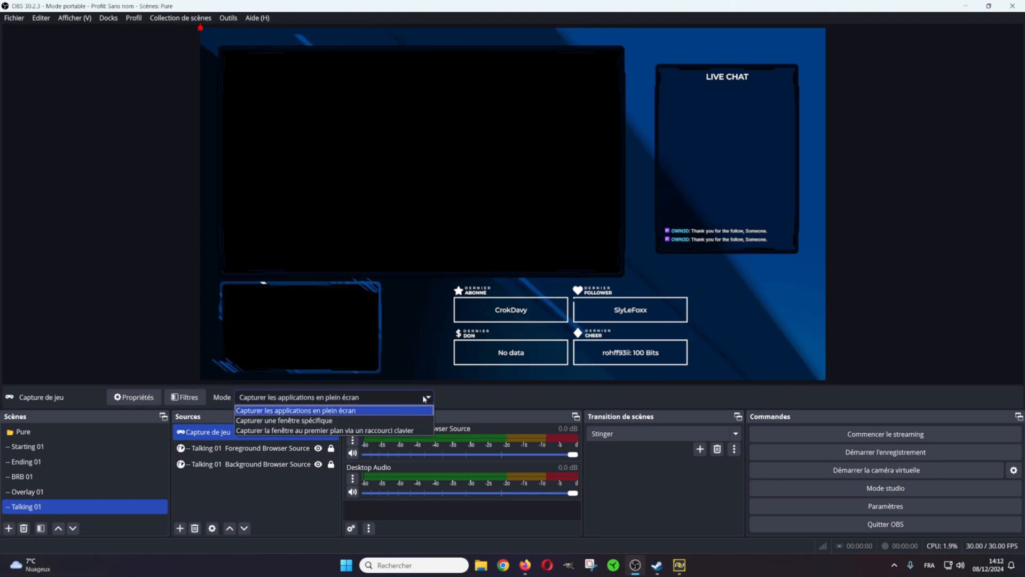
{"action": "left_click", "coordinate": [297, 421]}
{"action": "left_click", "coordinate": [518, 397]}
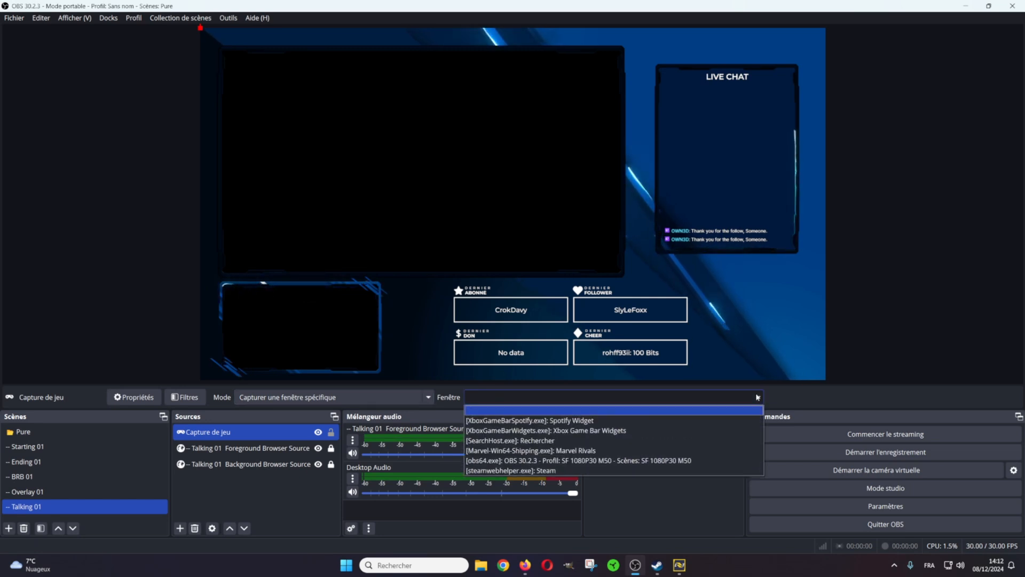
{"action": "left_click", "coordinate": [561, 450]}
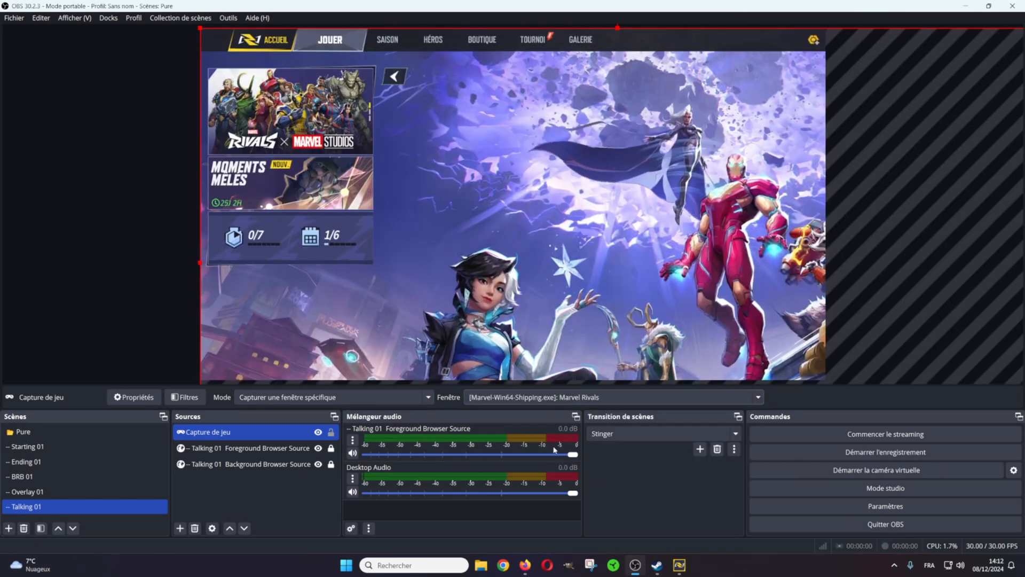
Stretch the game capture to the screen, then shrink it to fit the small frame in the scene's lower-left corner
{"action": "right_click", "coordinate": [299, 360]}
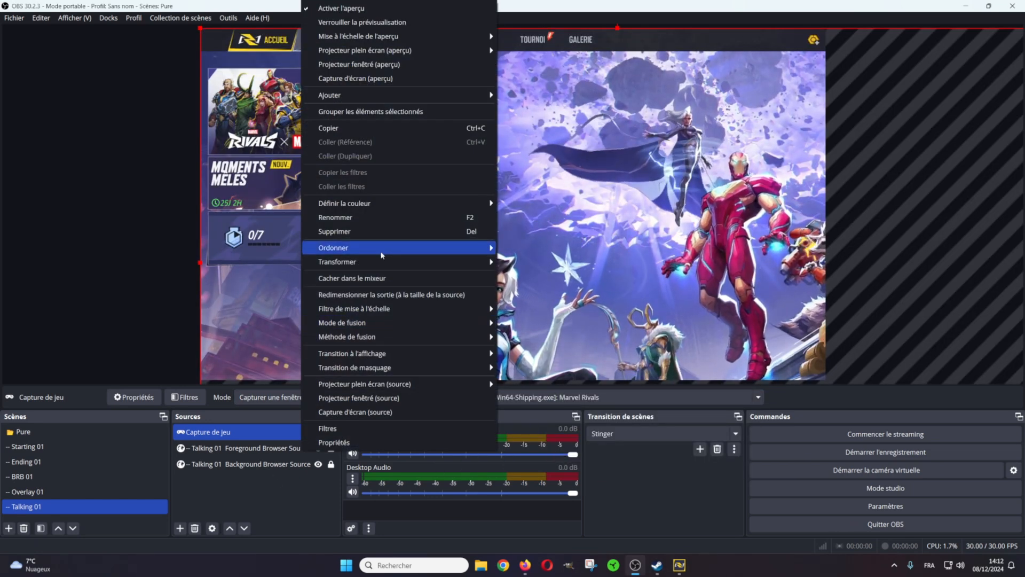
{"action": "mouse_move", "coordinate": [470, 262]}
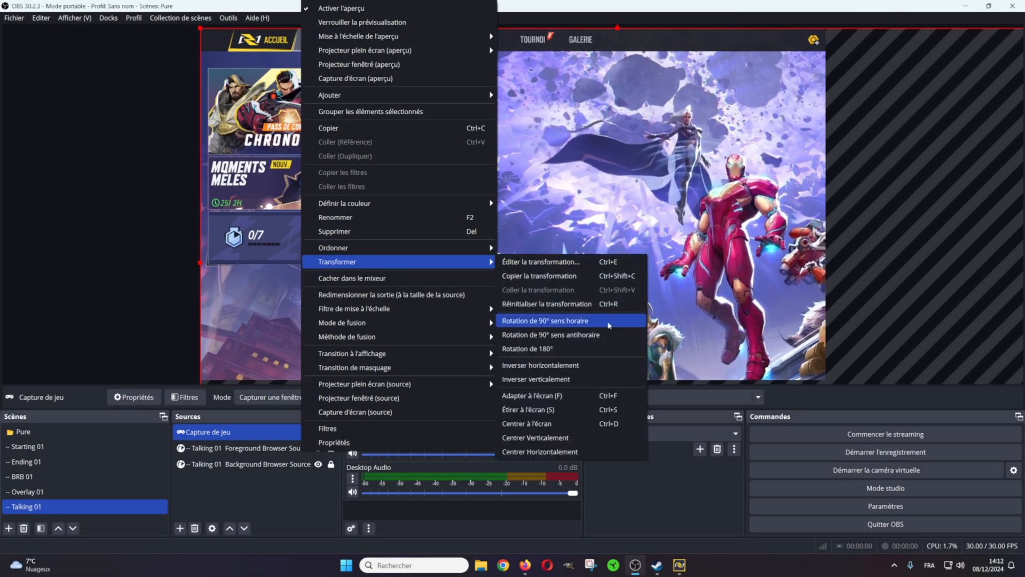
{"action": "left_click", "coordinate": [544, 415]}
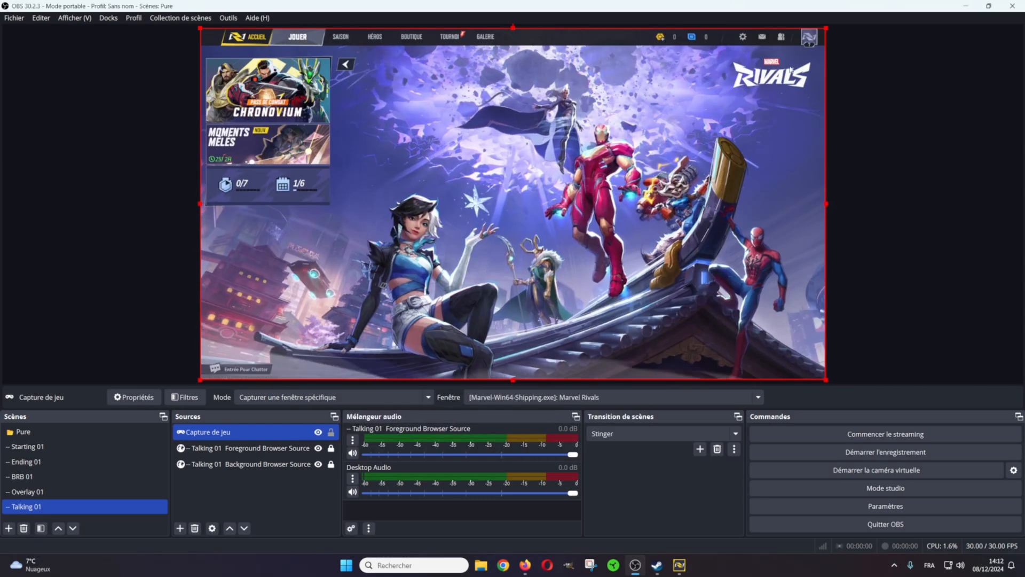
{"action": "left_click_drag", "start_coordinate": [826, 28], "coordinate": [380, 281]}
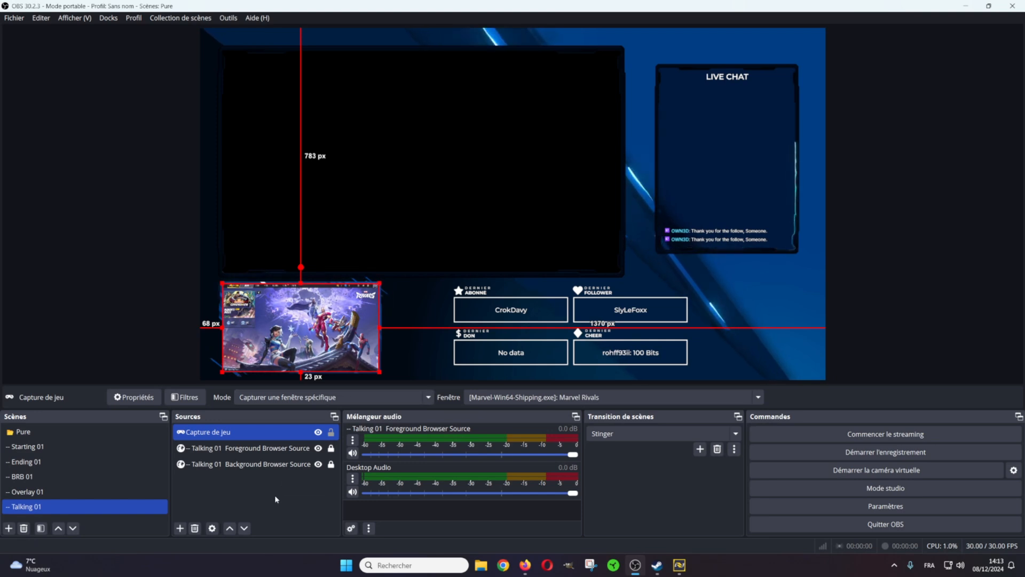
Place the game capture between the Talking 01 foreground and background browser sources and lock it
{"action": "left_click", "coordinate": [244, 529]}
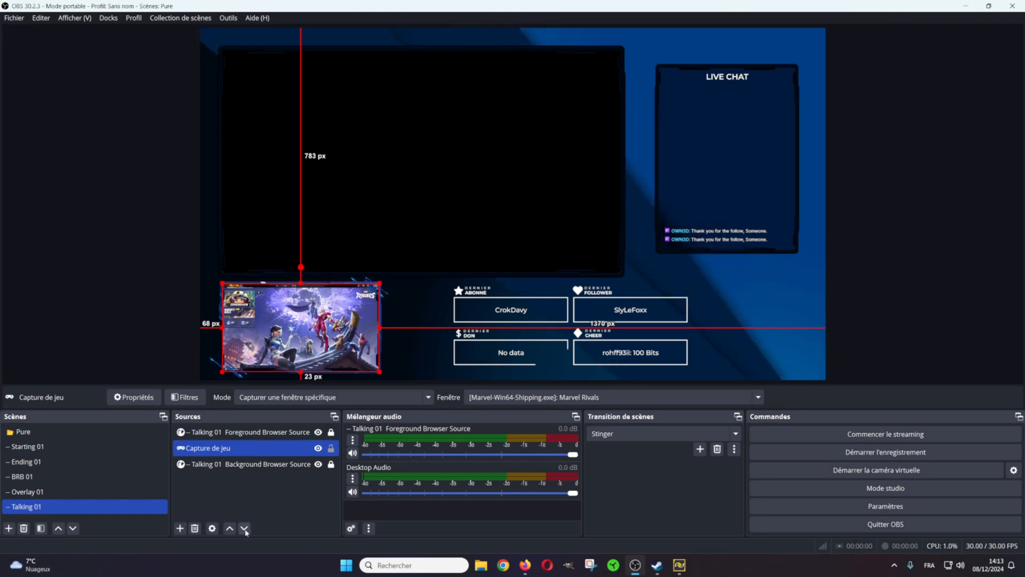
{"action": "left_click", "coordinate": [245, 529]}
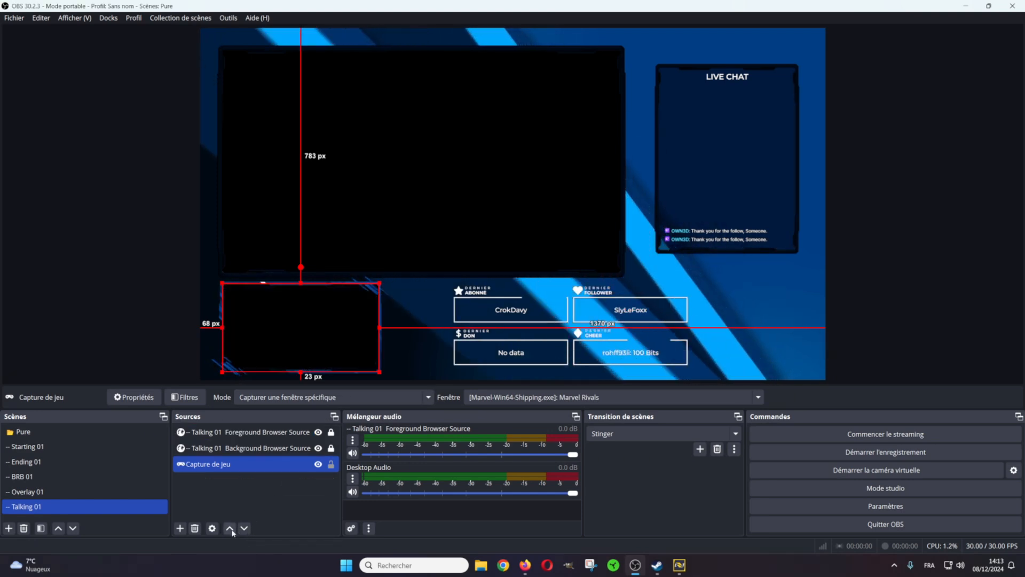
{"action": "left_click", "coordinate": [230, 529]}
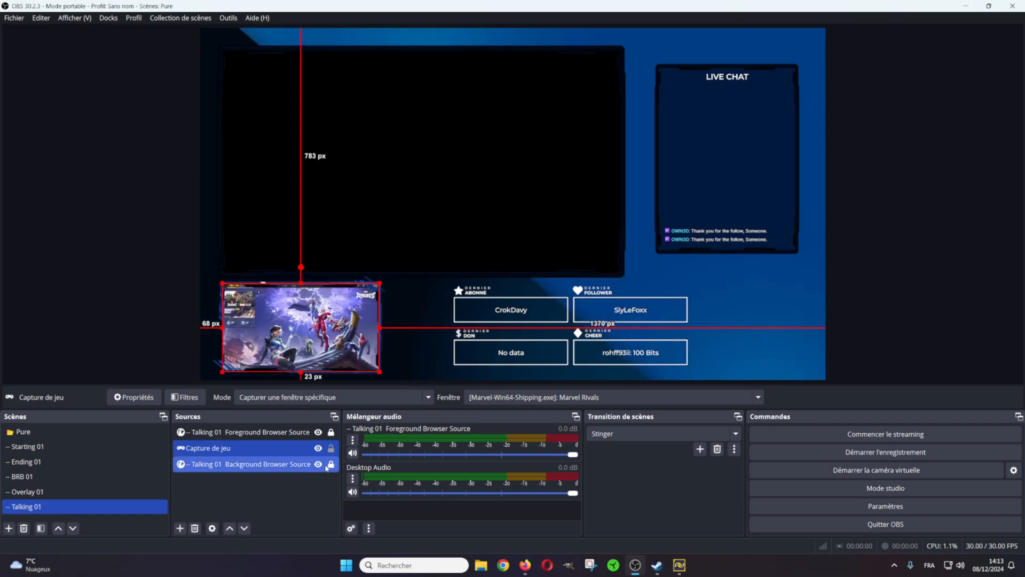
{"action": "left_click", "coordinate": [296, 485]}
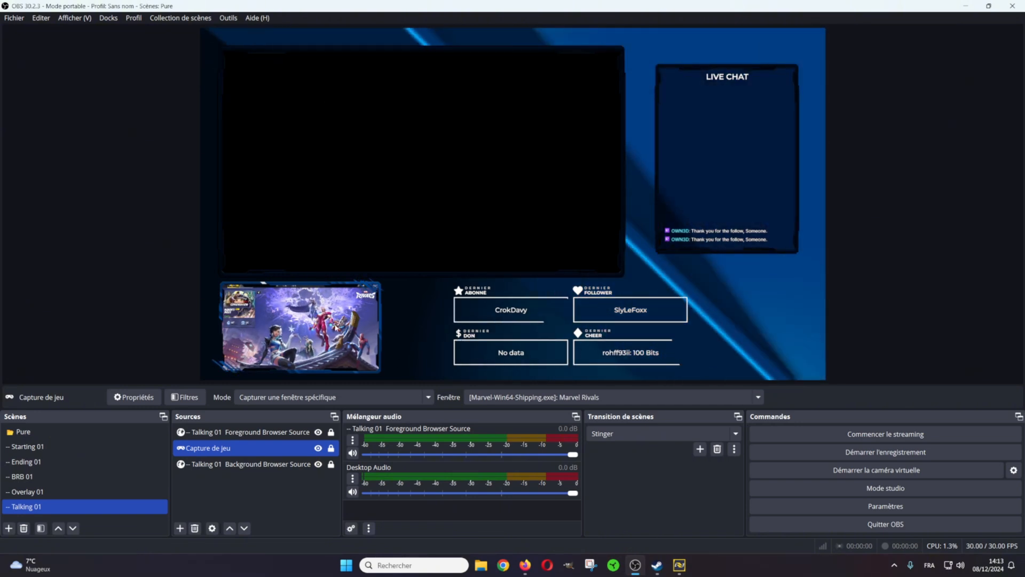
Add a new video capture device source to the Talking 01 scene with Logitech BRIO as its device
{"action": "left_click", "coordinate": [180, 528]}
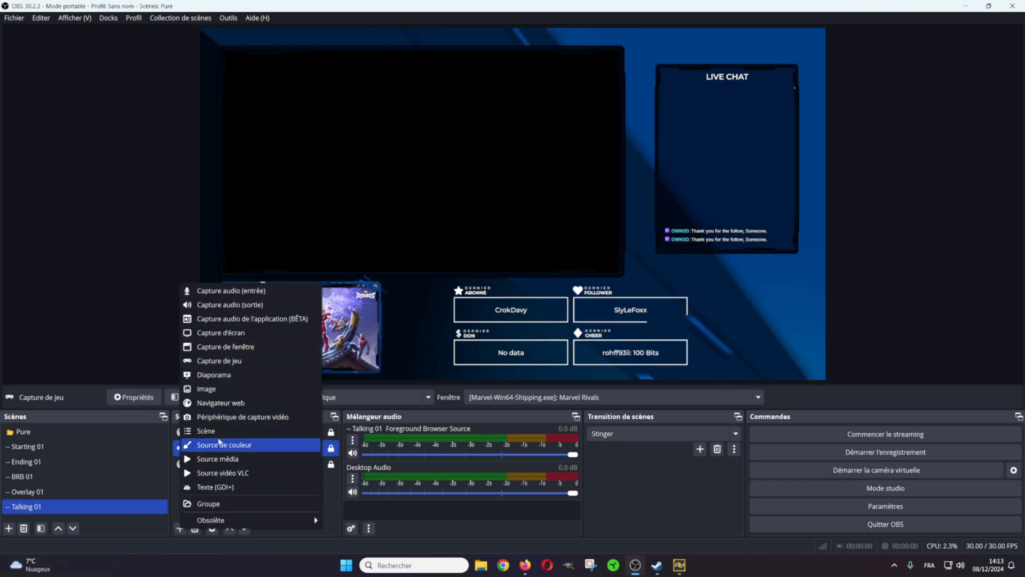
{"action": "left_click", "coordinate": [229, 416]}
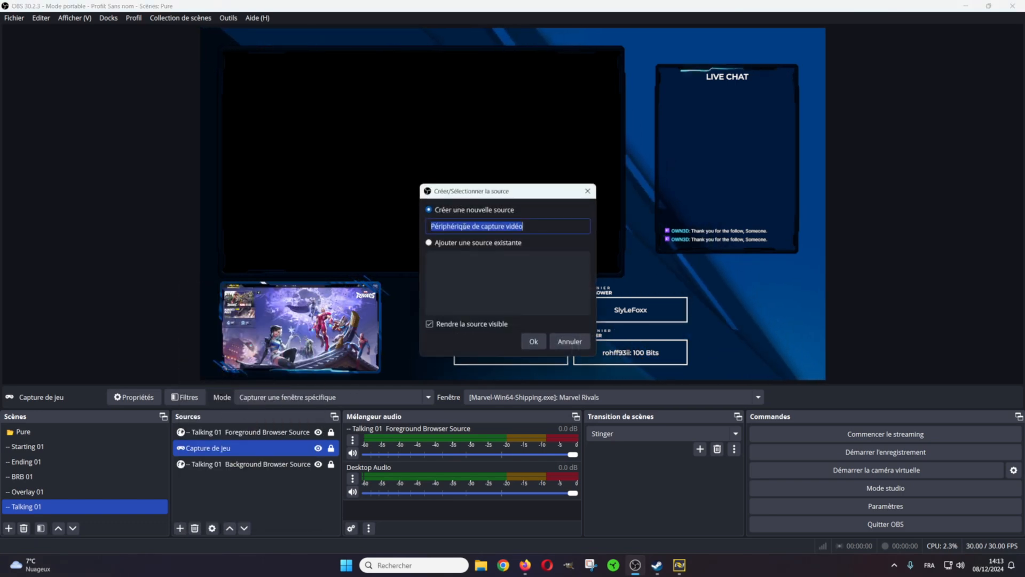
{"action": "left_click", "coordinate": [528, 340]}
{"action": "left_click", "coordinate": [491, 284]}
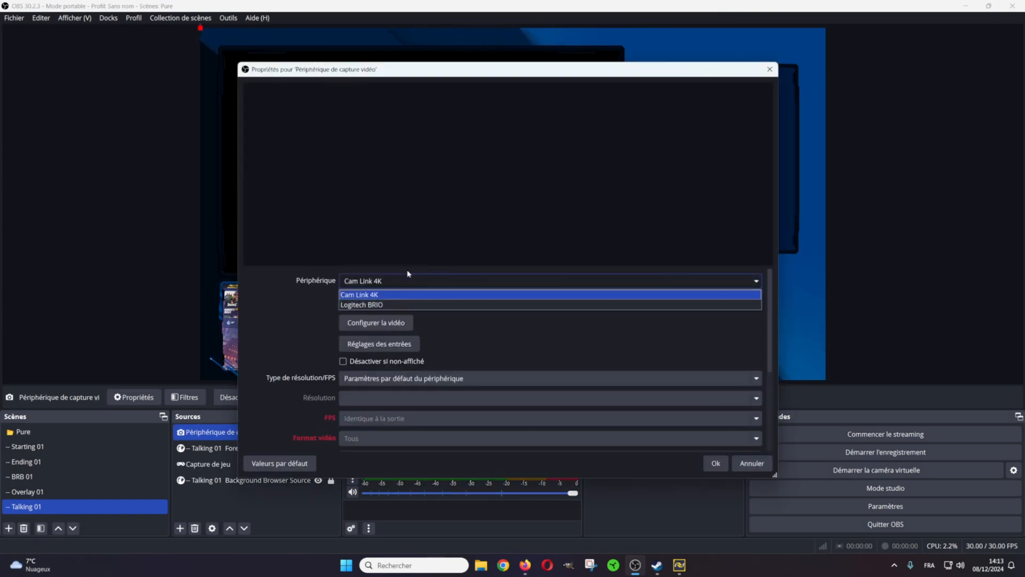
{"action": "left_click", "coordinate": [485, 307]}
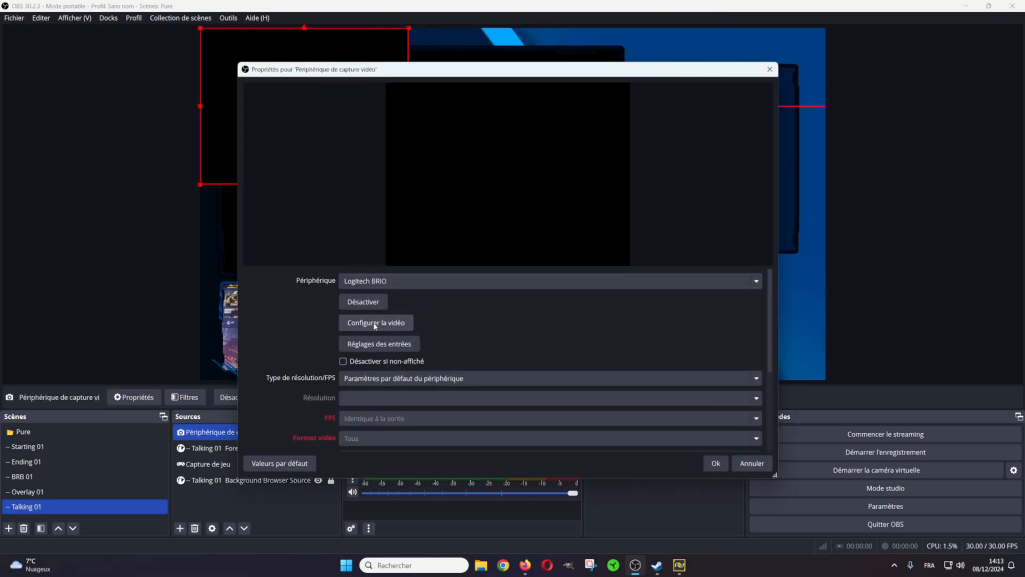
Set the webcam source's resolution type to custom (Personnalisé) and its resolution to 1920x1080
{"action": "left_click", "coordinate": [556, 378]}
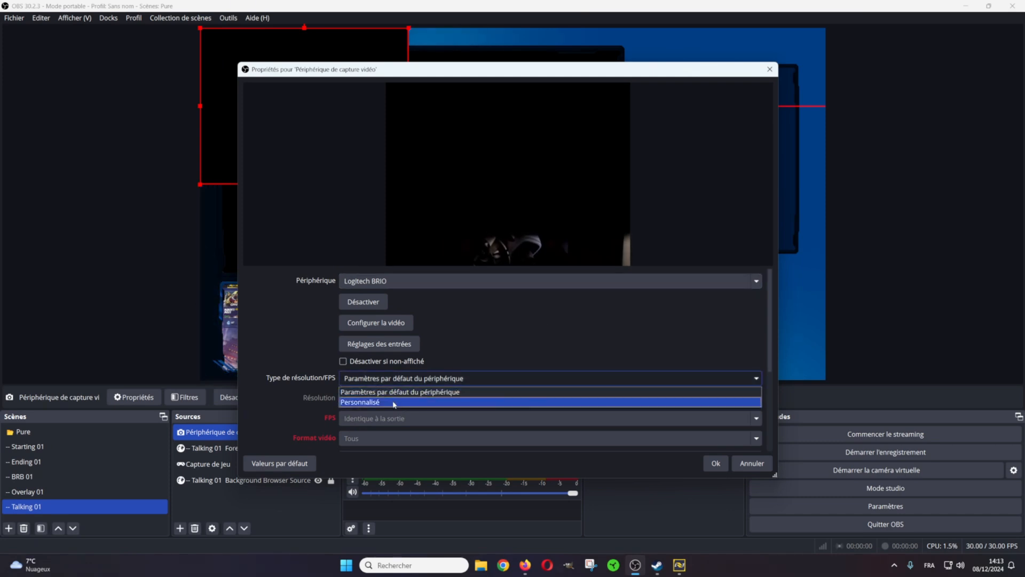
{"action": "left_click", "coordinate": [558, 401]}
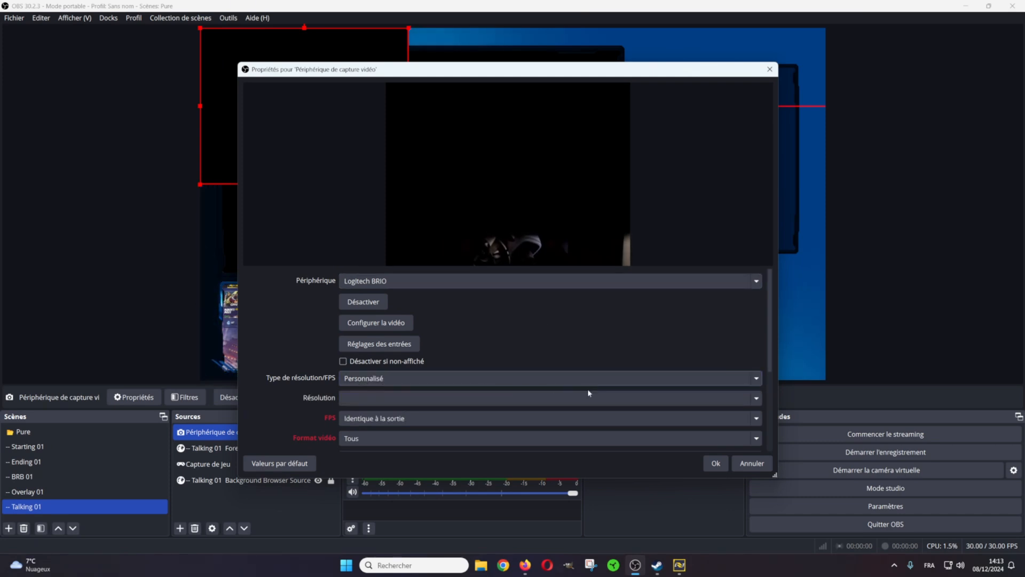
{"action": "left_click", "coordinate": [755, 398]}
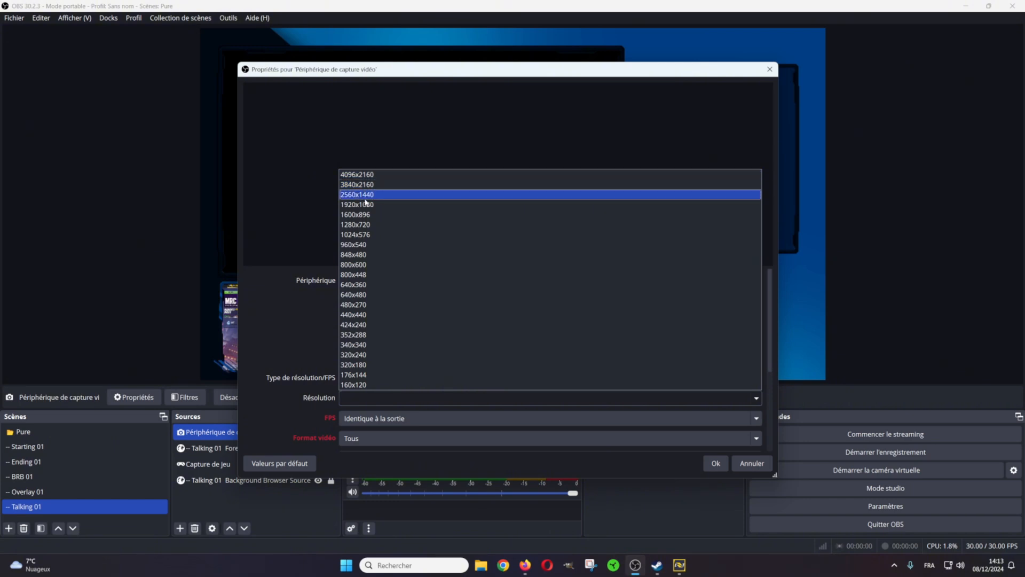
{"action": "left_click", "coordinate": [367, 204]}
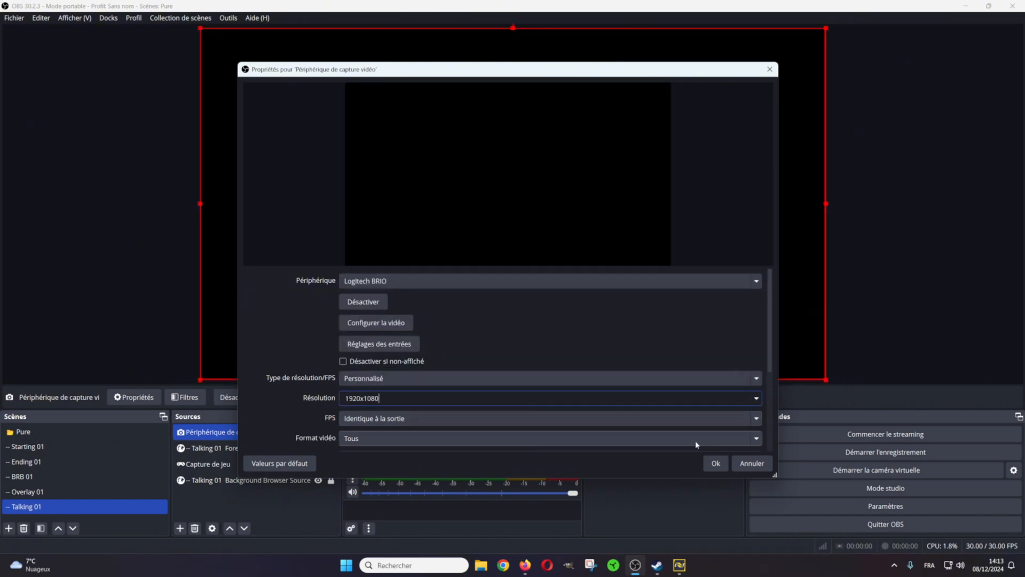
Accept the webcam properties, then shrink and position the webcam capture to fill the large upper-left frame of the Talking 01 scene
{"action": "left_click", "coordinate": [716, 463]}
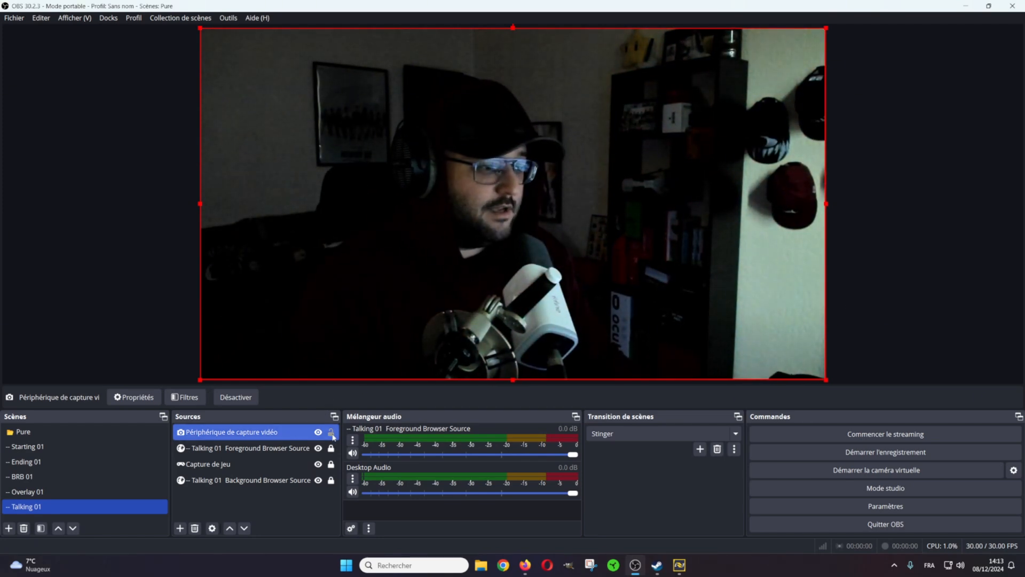
{"action": "left_click_drag", "start_coordinate": [826, 27], "coordinate": [570, 176]}
{"action": "left_click_drag", "start_coordinate": [418, 298], "coordinate": [439, 170]}
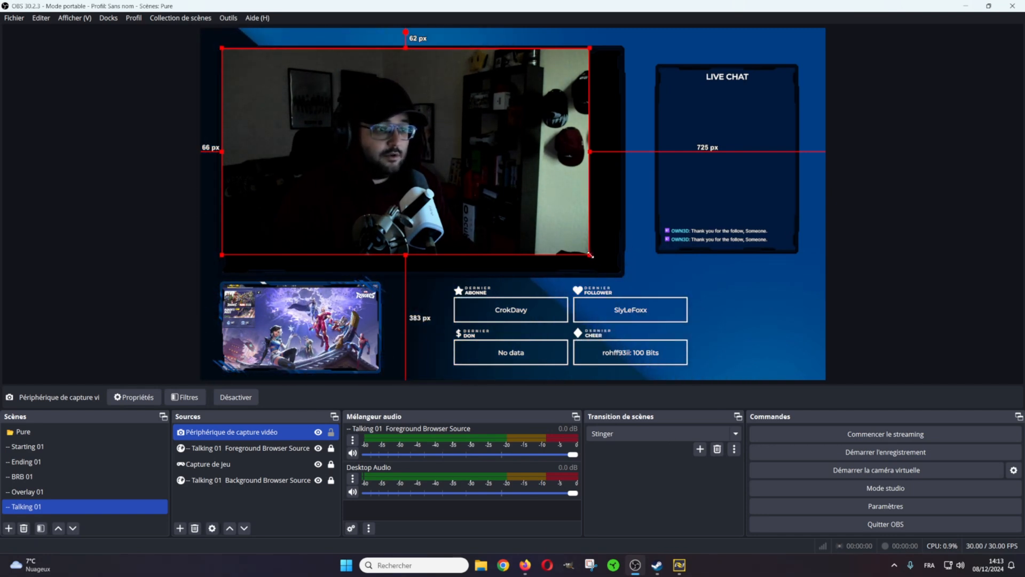
{"action": "left_click_drag", "start_coordinate": [589, 256], "coordinate": [610, 274]}
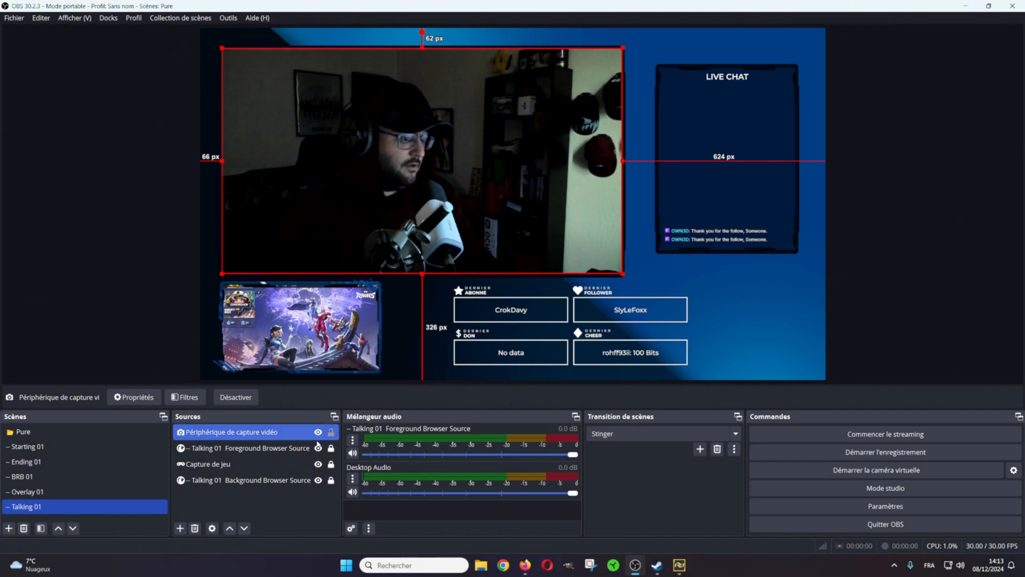
Place the webcam capture directly beneath the Talking 01 foreground browser source and lock it
{"action": "left_click", "coordinate": [244, 528]}
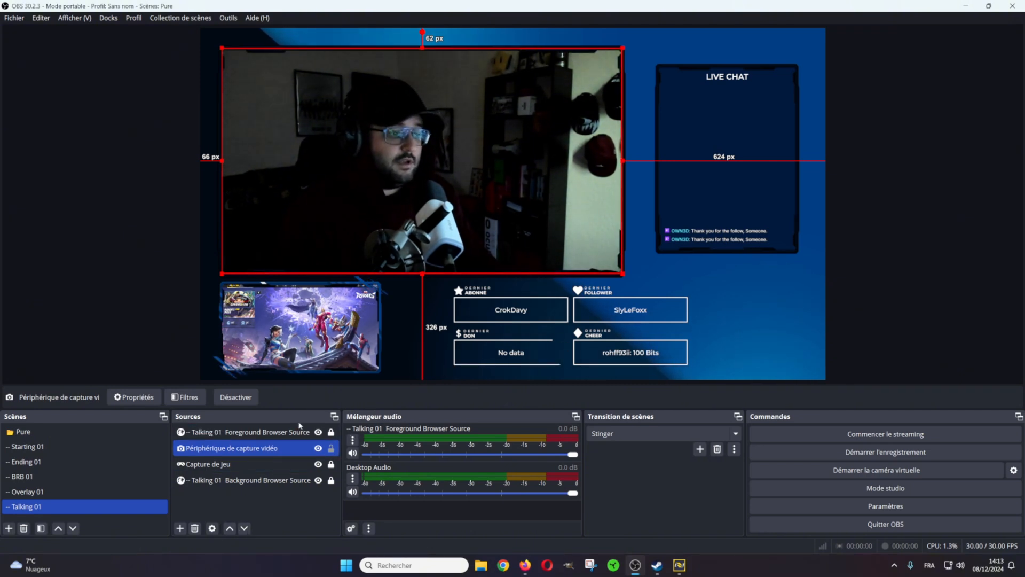
{"action": "left_click", "coordinate": [331, 448]}
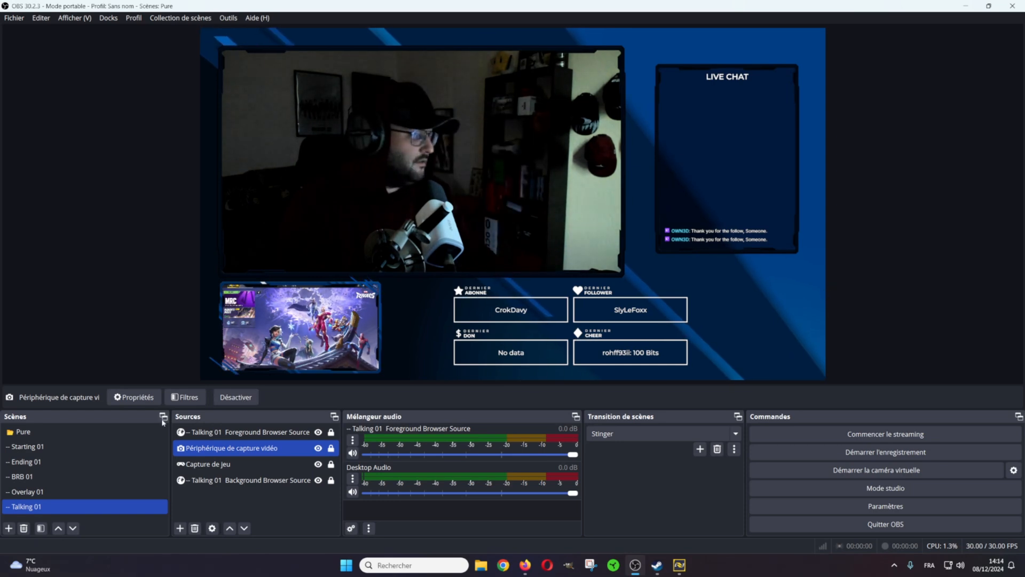
Preview the Starting 01 scene and switch back to the Talking 01 scene
{"action": "left_click", "coordinate": [43, 450]}
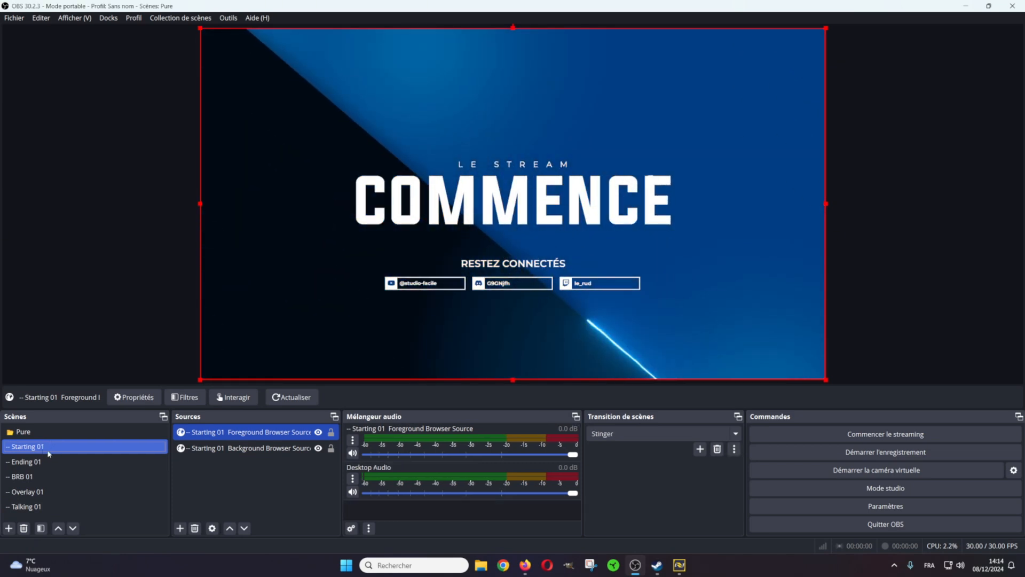
{"action": "left_click", "coordinate": [37, 507]}
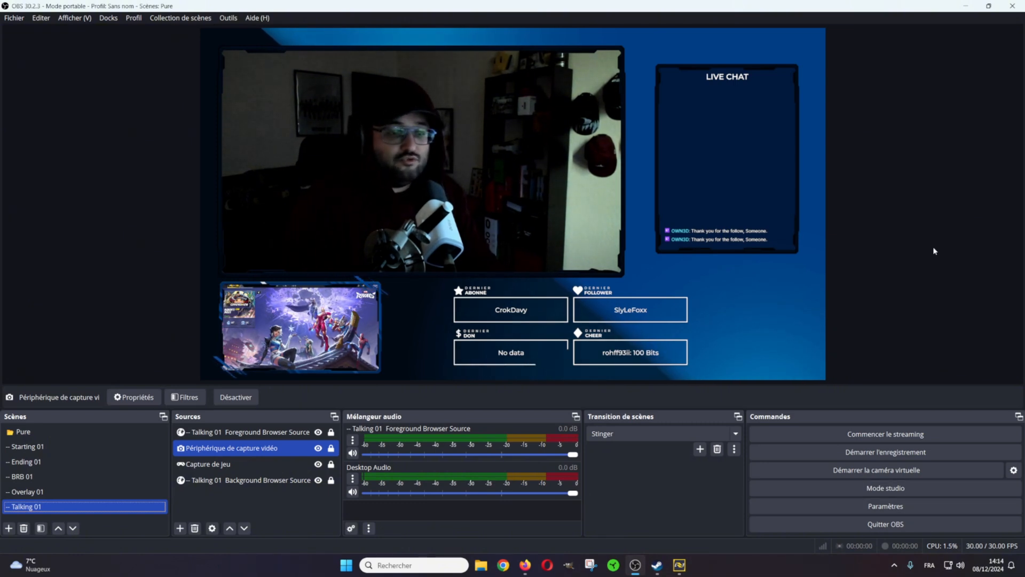
View the program's general settings and close them without making changes
{"action": "left_click", "coordinate": [885, 506]}
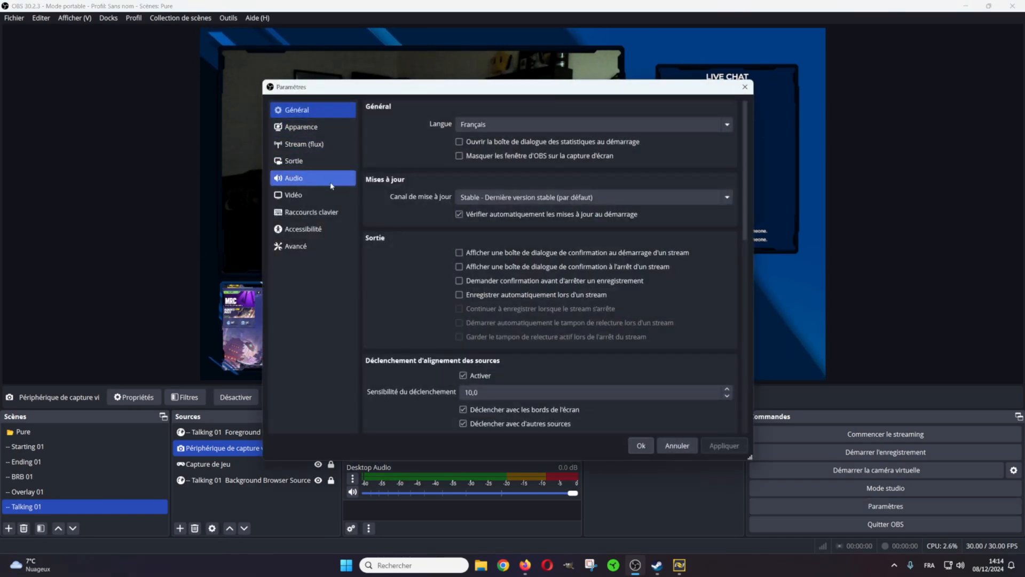
{"action": "left_click", "coordinate": [746, 90]}
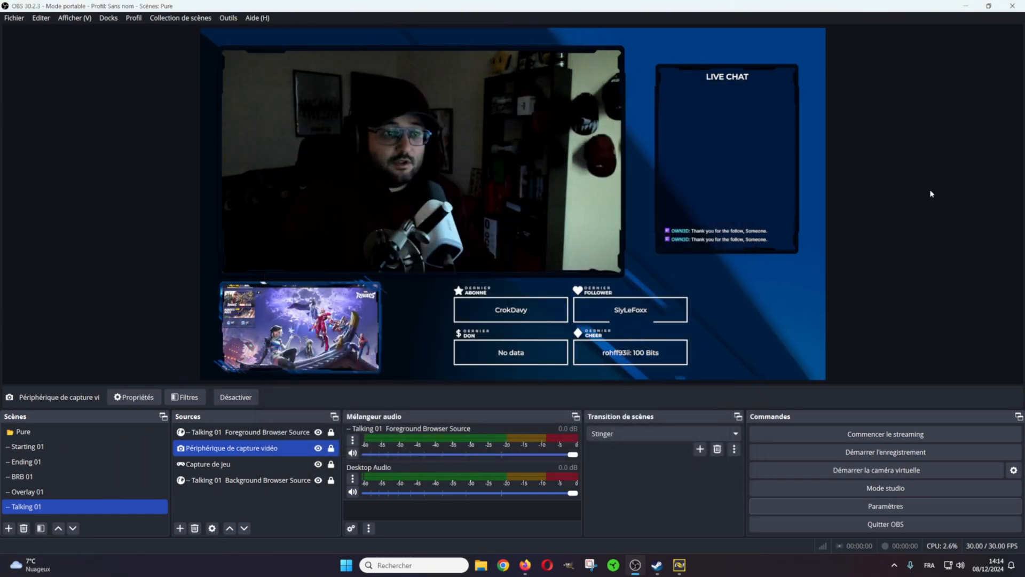